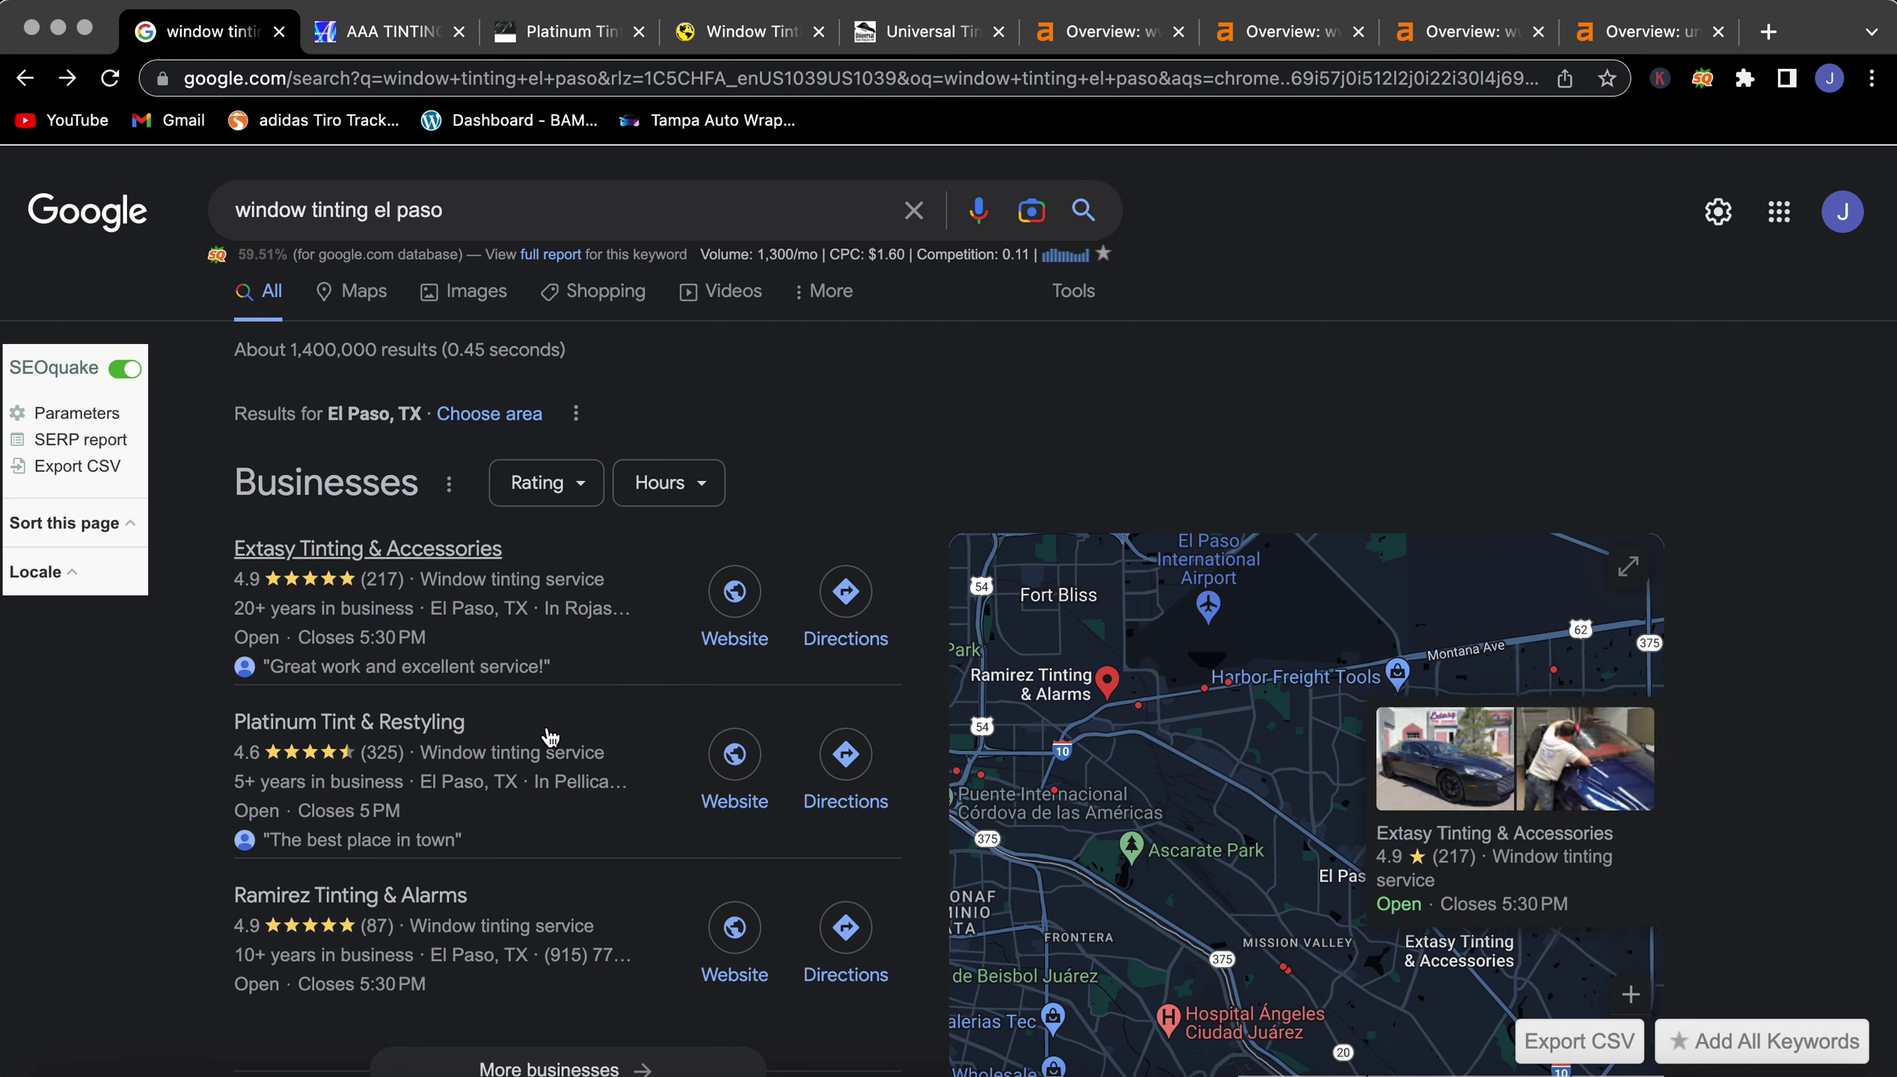
pyautogui.moveTo(350, 722)
pyautogui.scroll(-3, 403, 821)
pyautogui.scroll(-2, 400, 860)
pyautogui.scroll(-1, 397, 890)
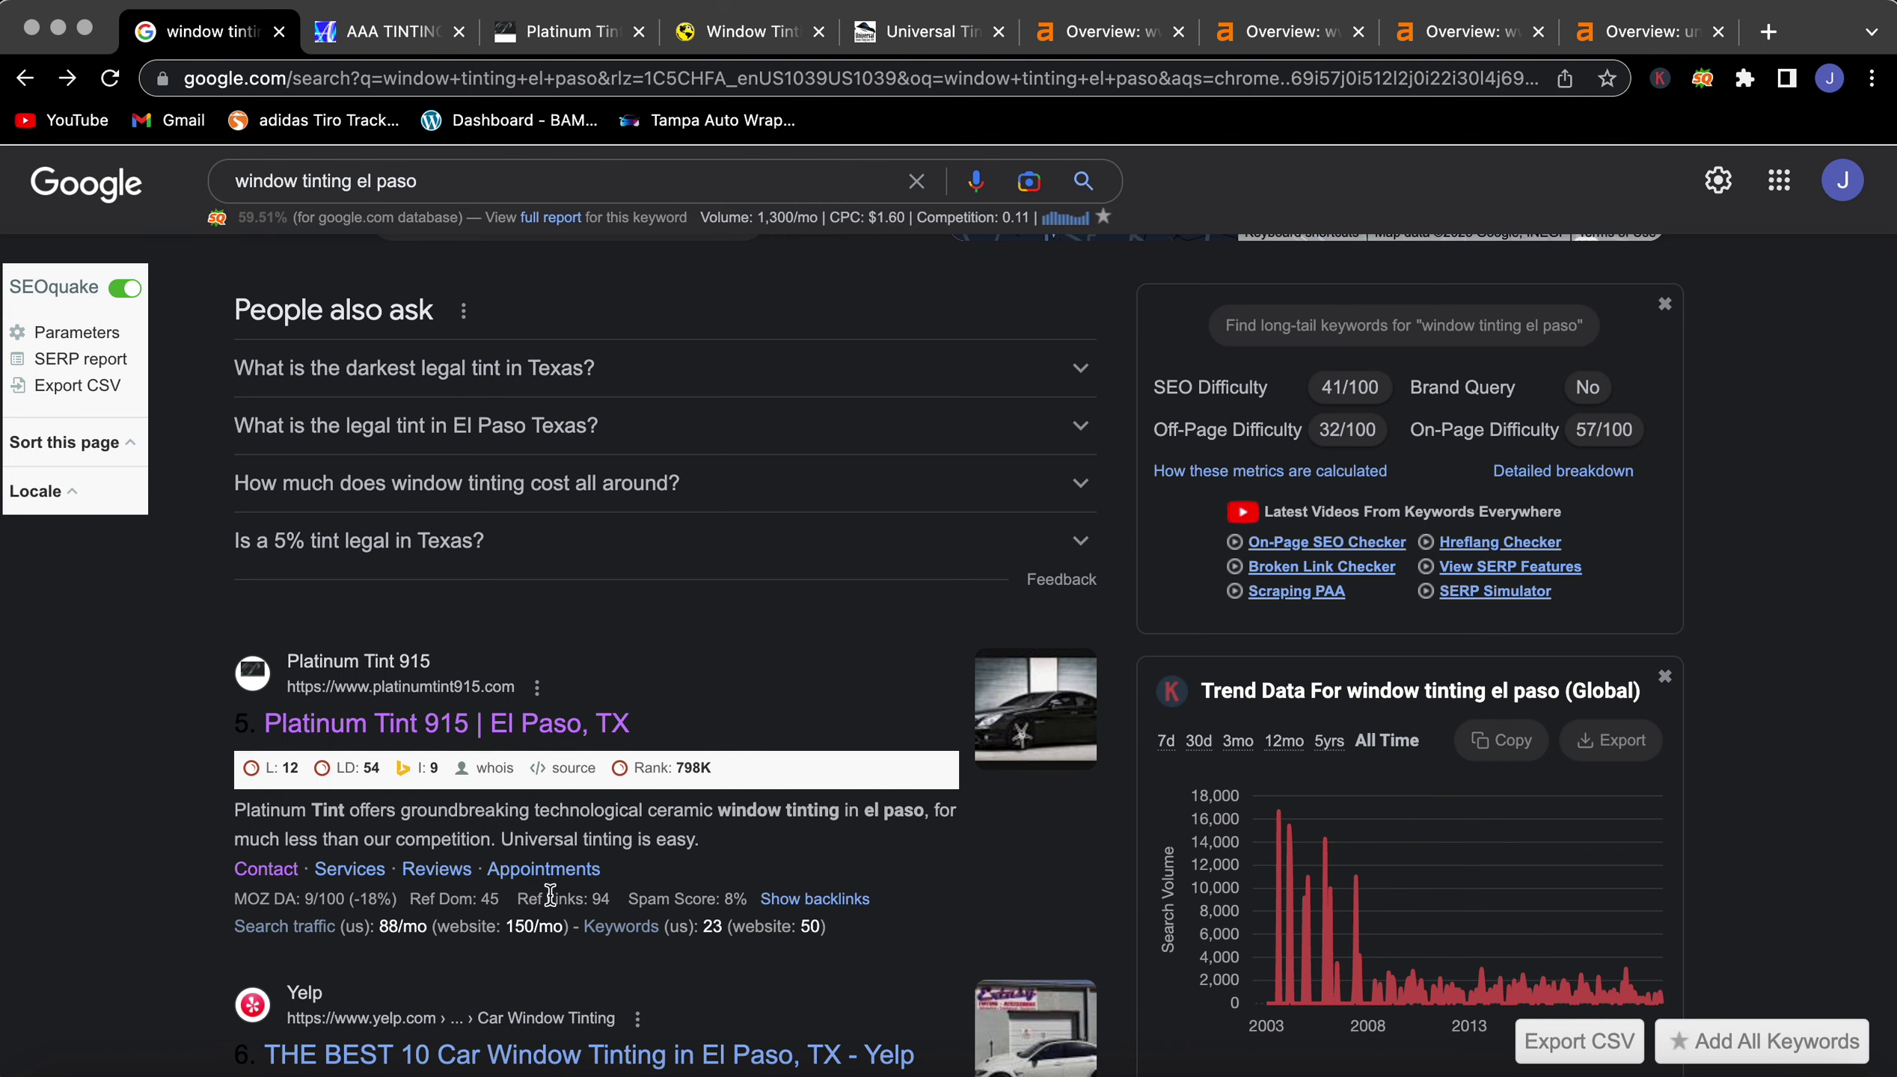
pyautogui.scroll(5, 775, 700)
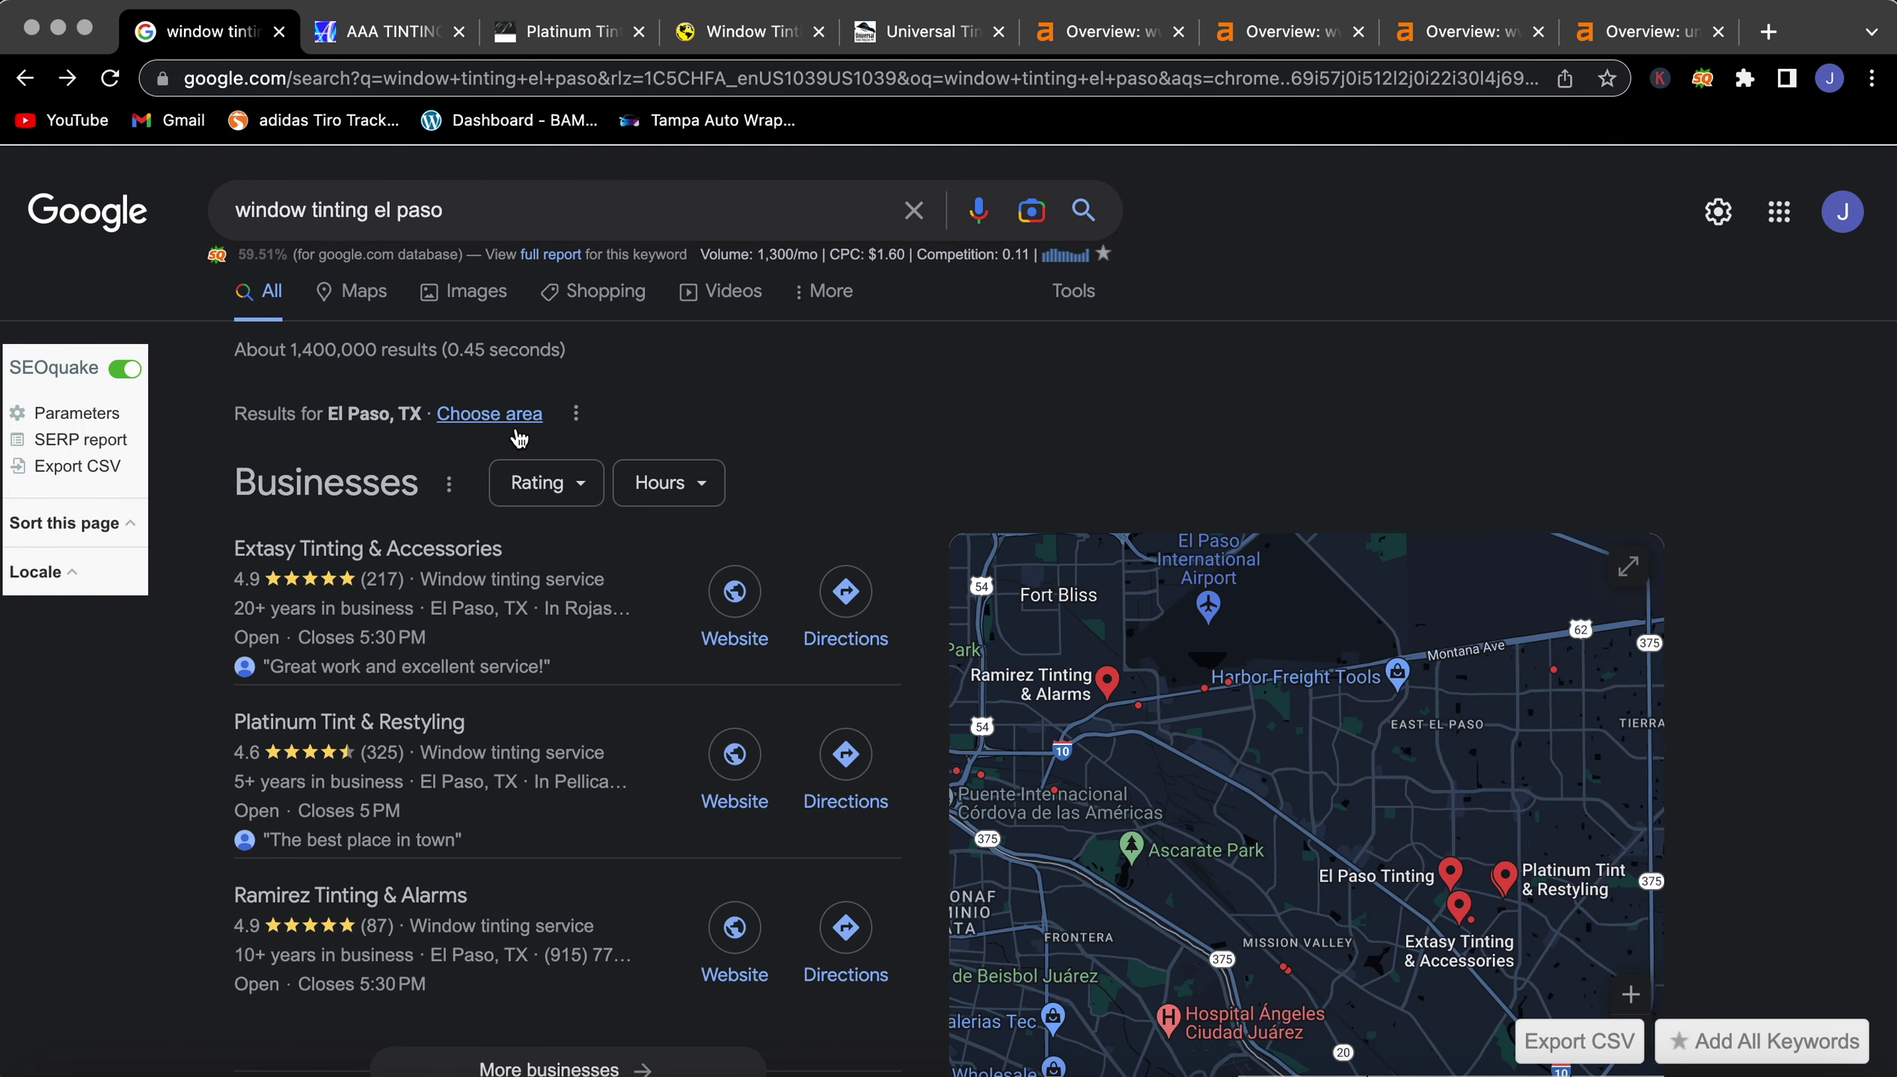
pyautogui.scroll(-2, 516, 436)
pyautogui.scroll(-1, 516, 436)
pyautogui.scroll(-1, 515, 436)
pyautogui.scroll(-2, 515, 437)
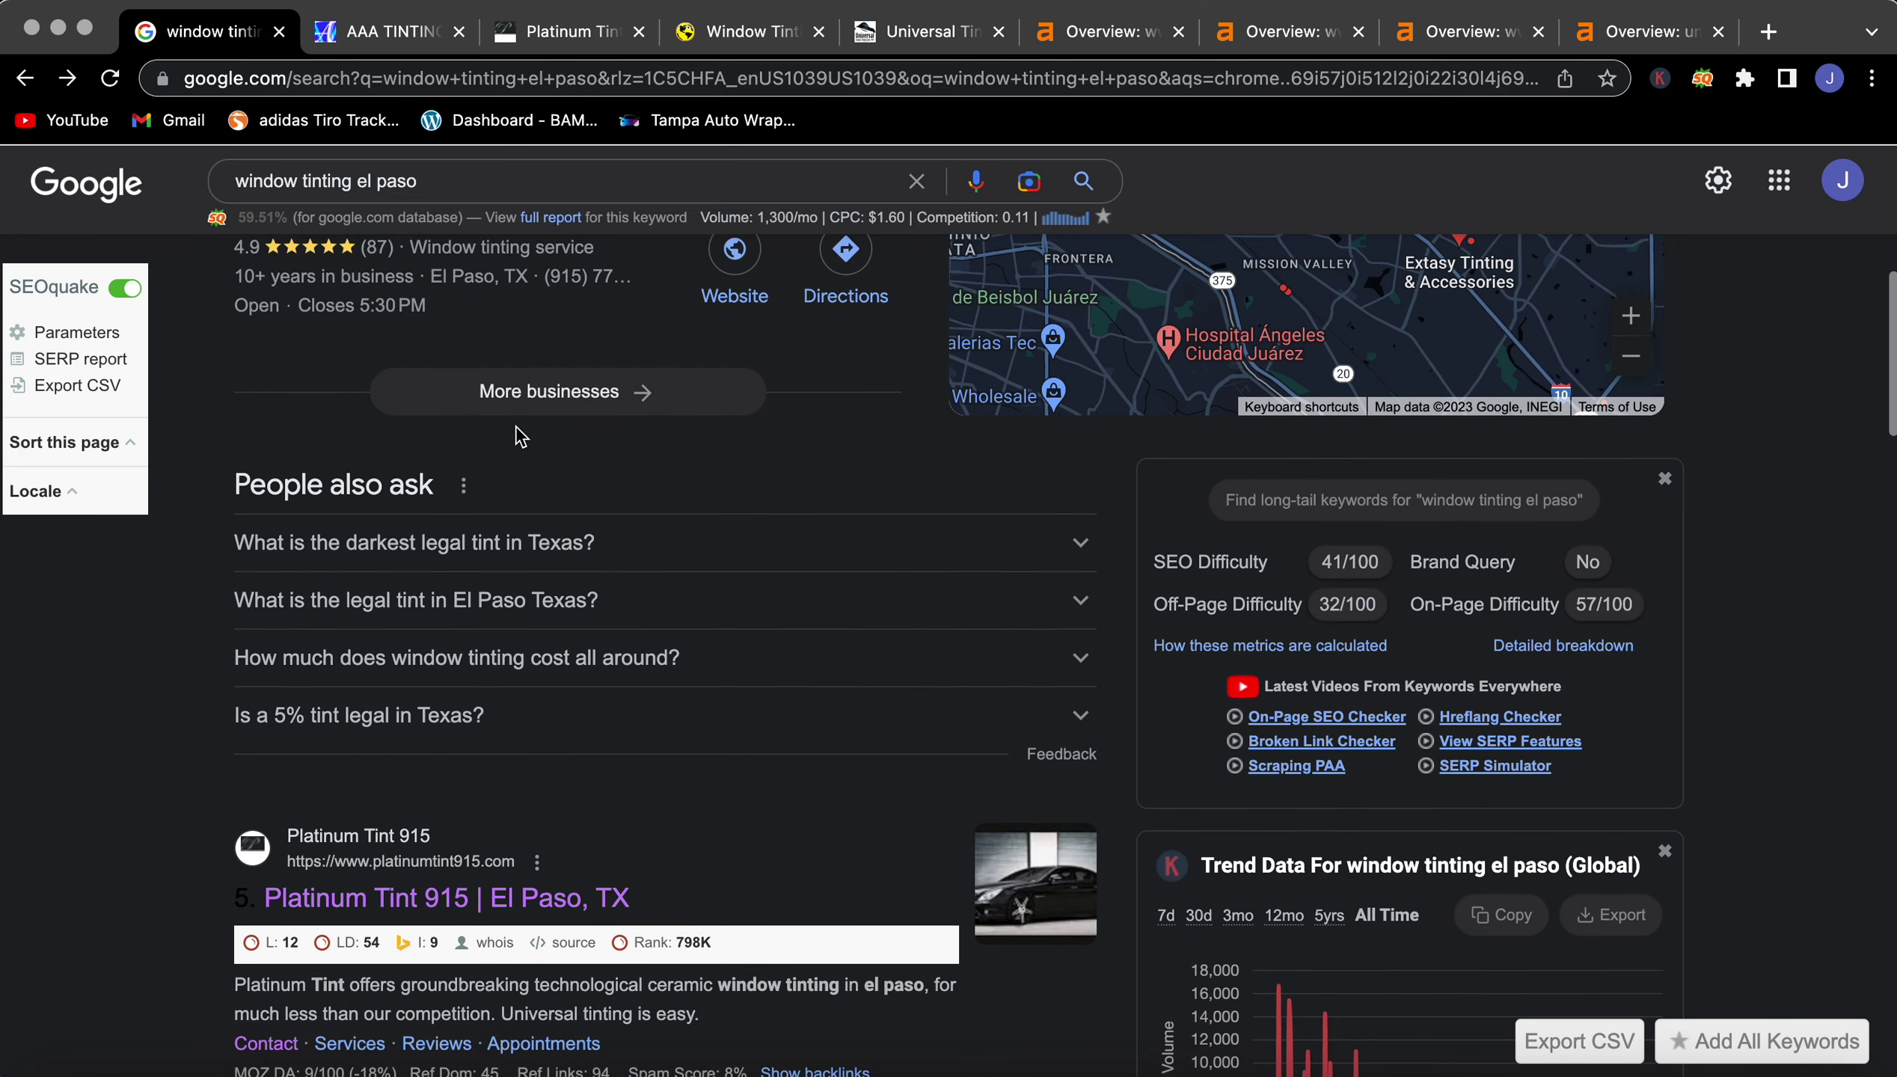
pyautogui.scroll(-3, 516, 427)
pyautogui.scroll(-2, 515, 427)
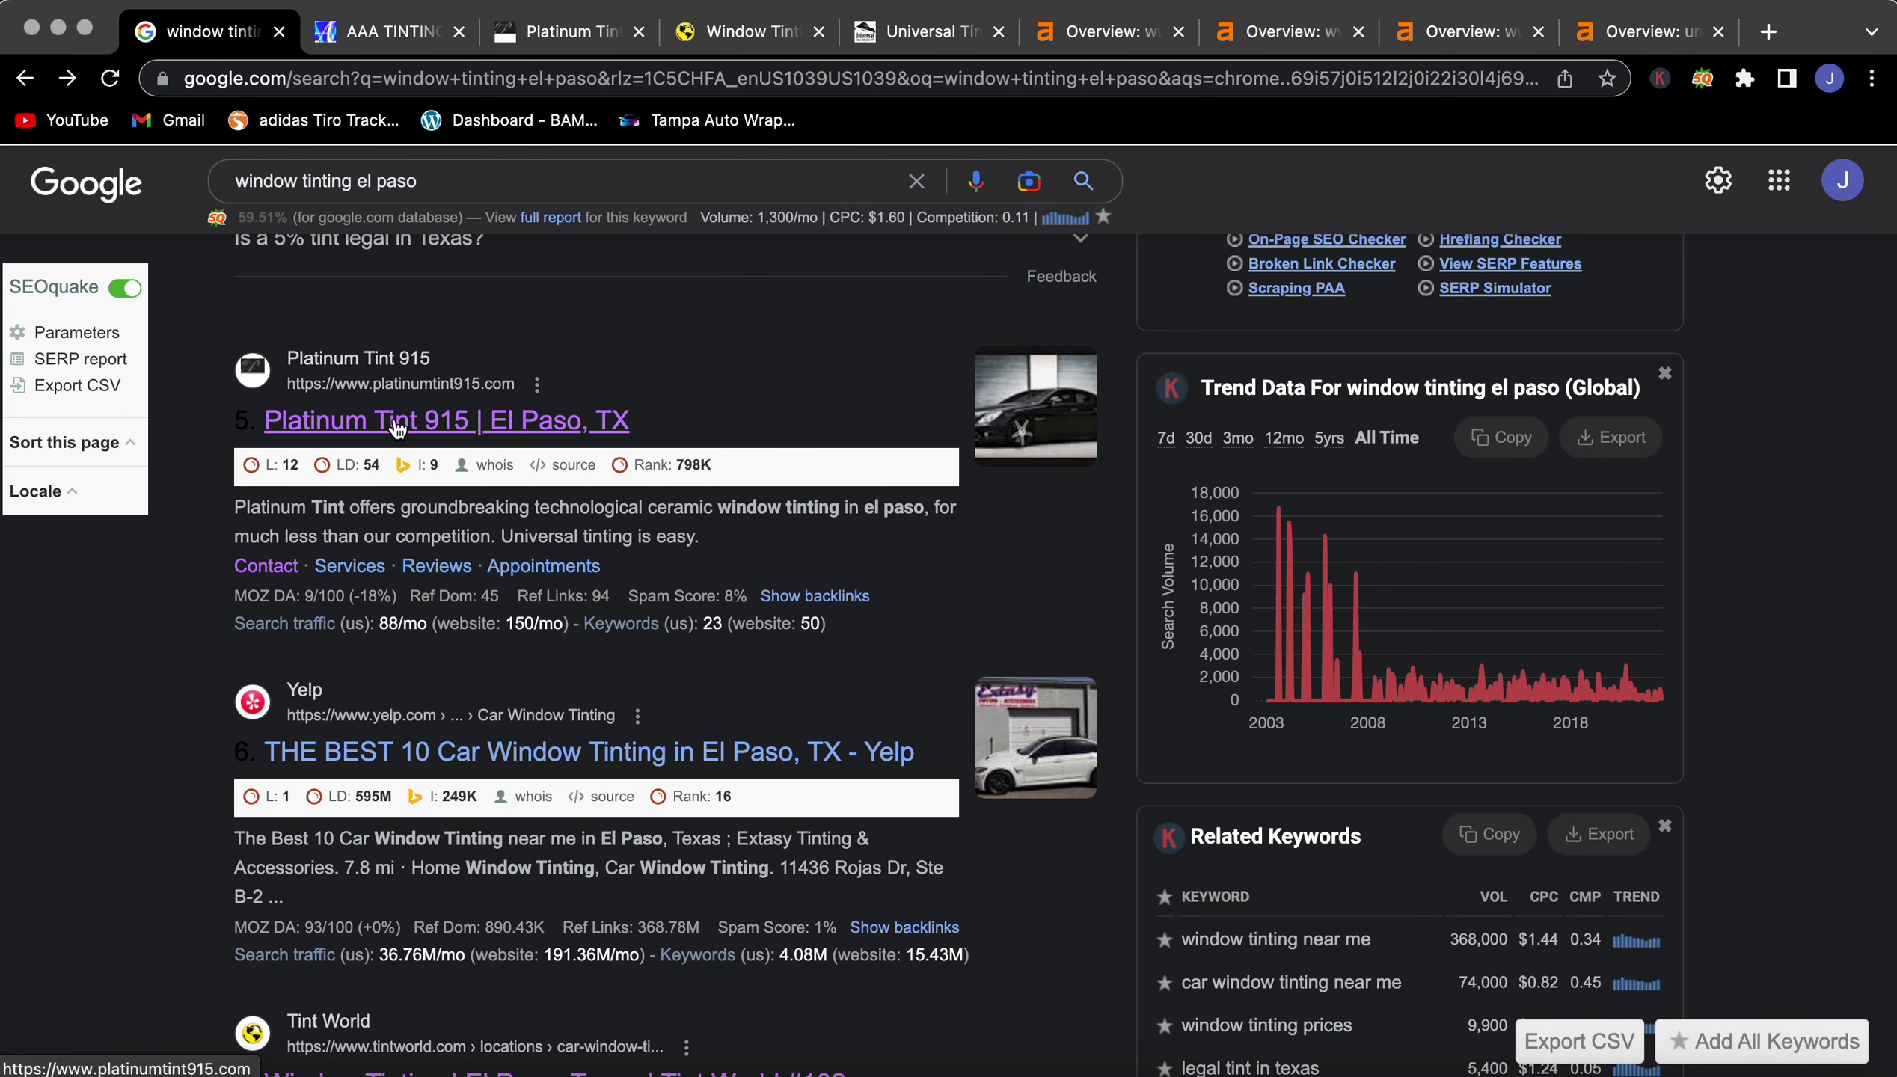
pyautogui.scroll(-2, 395, 428)
pyautogui.scroll(-1, 396, 429)
pyautogui.scroll(-1, 396, 428)
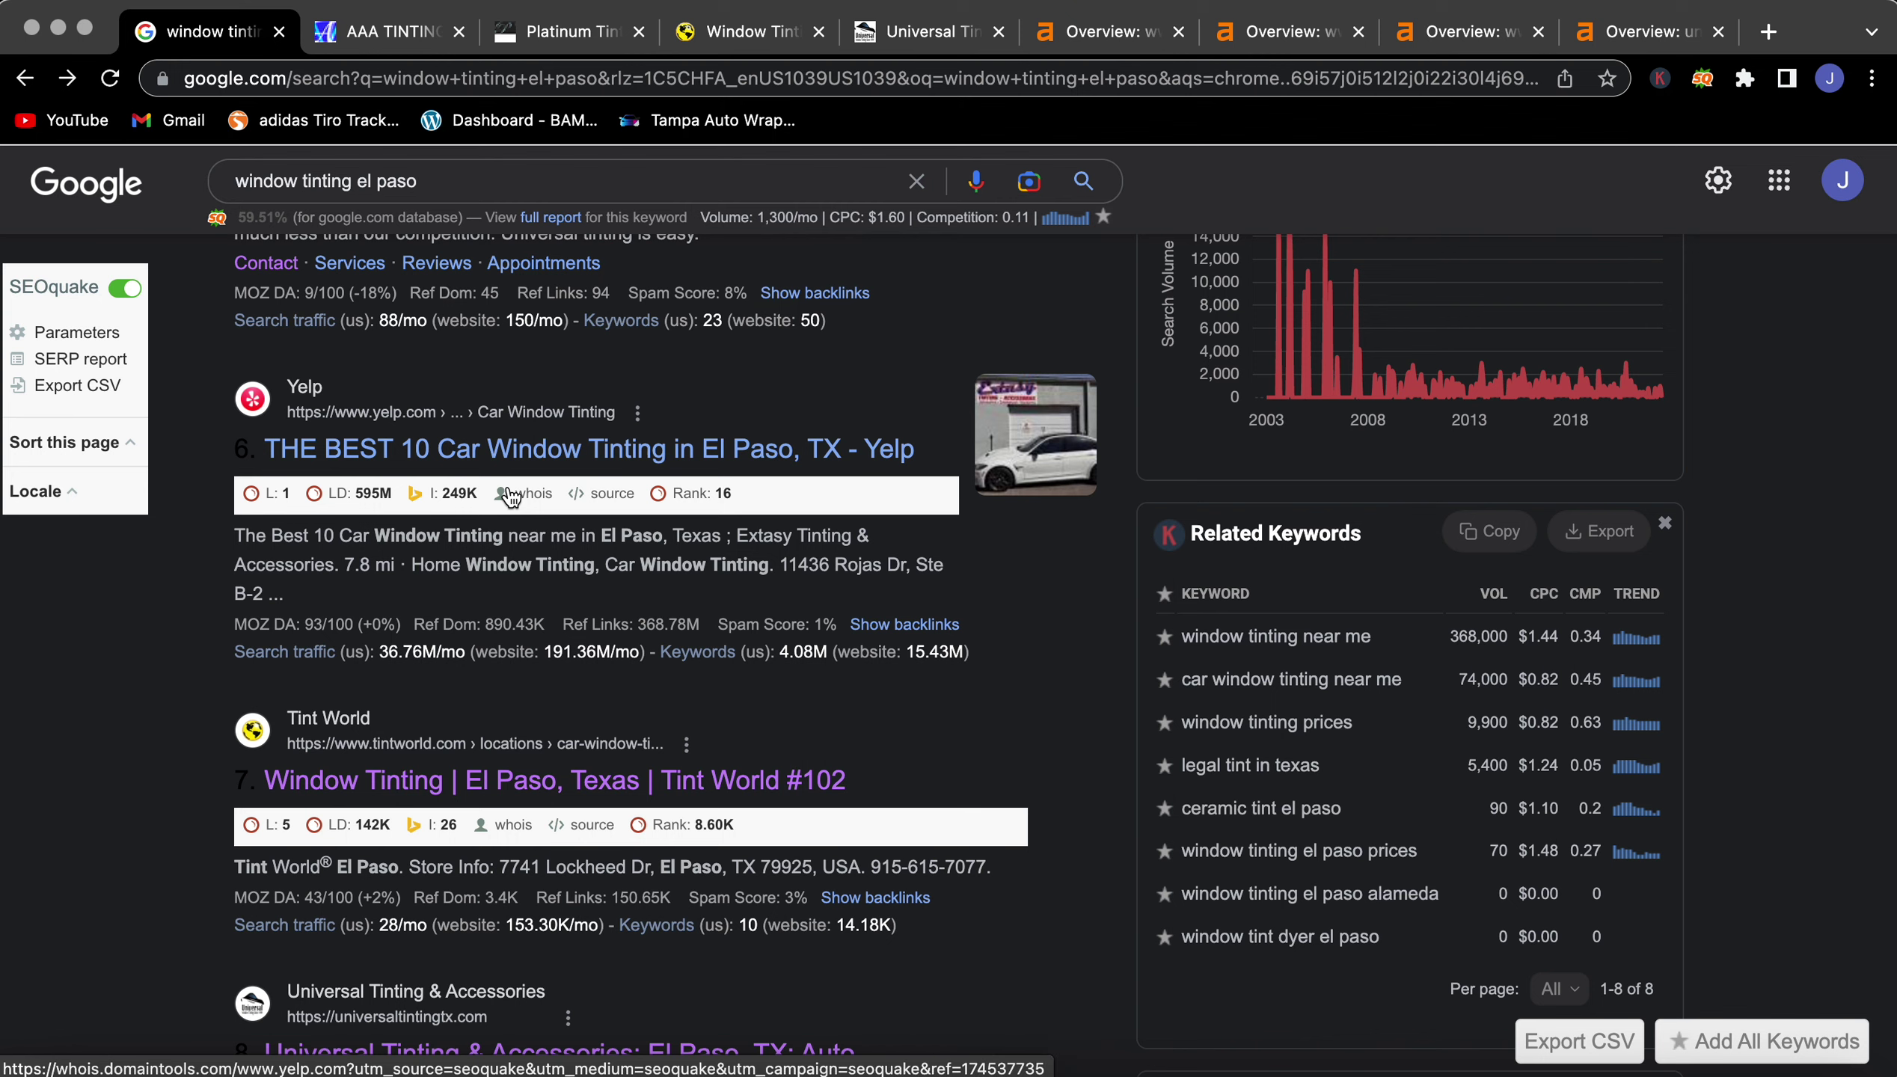
pyautogui.scroll(-2, 508, 496)
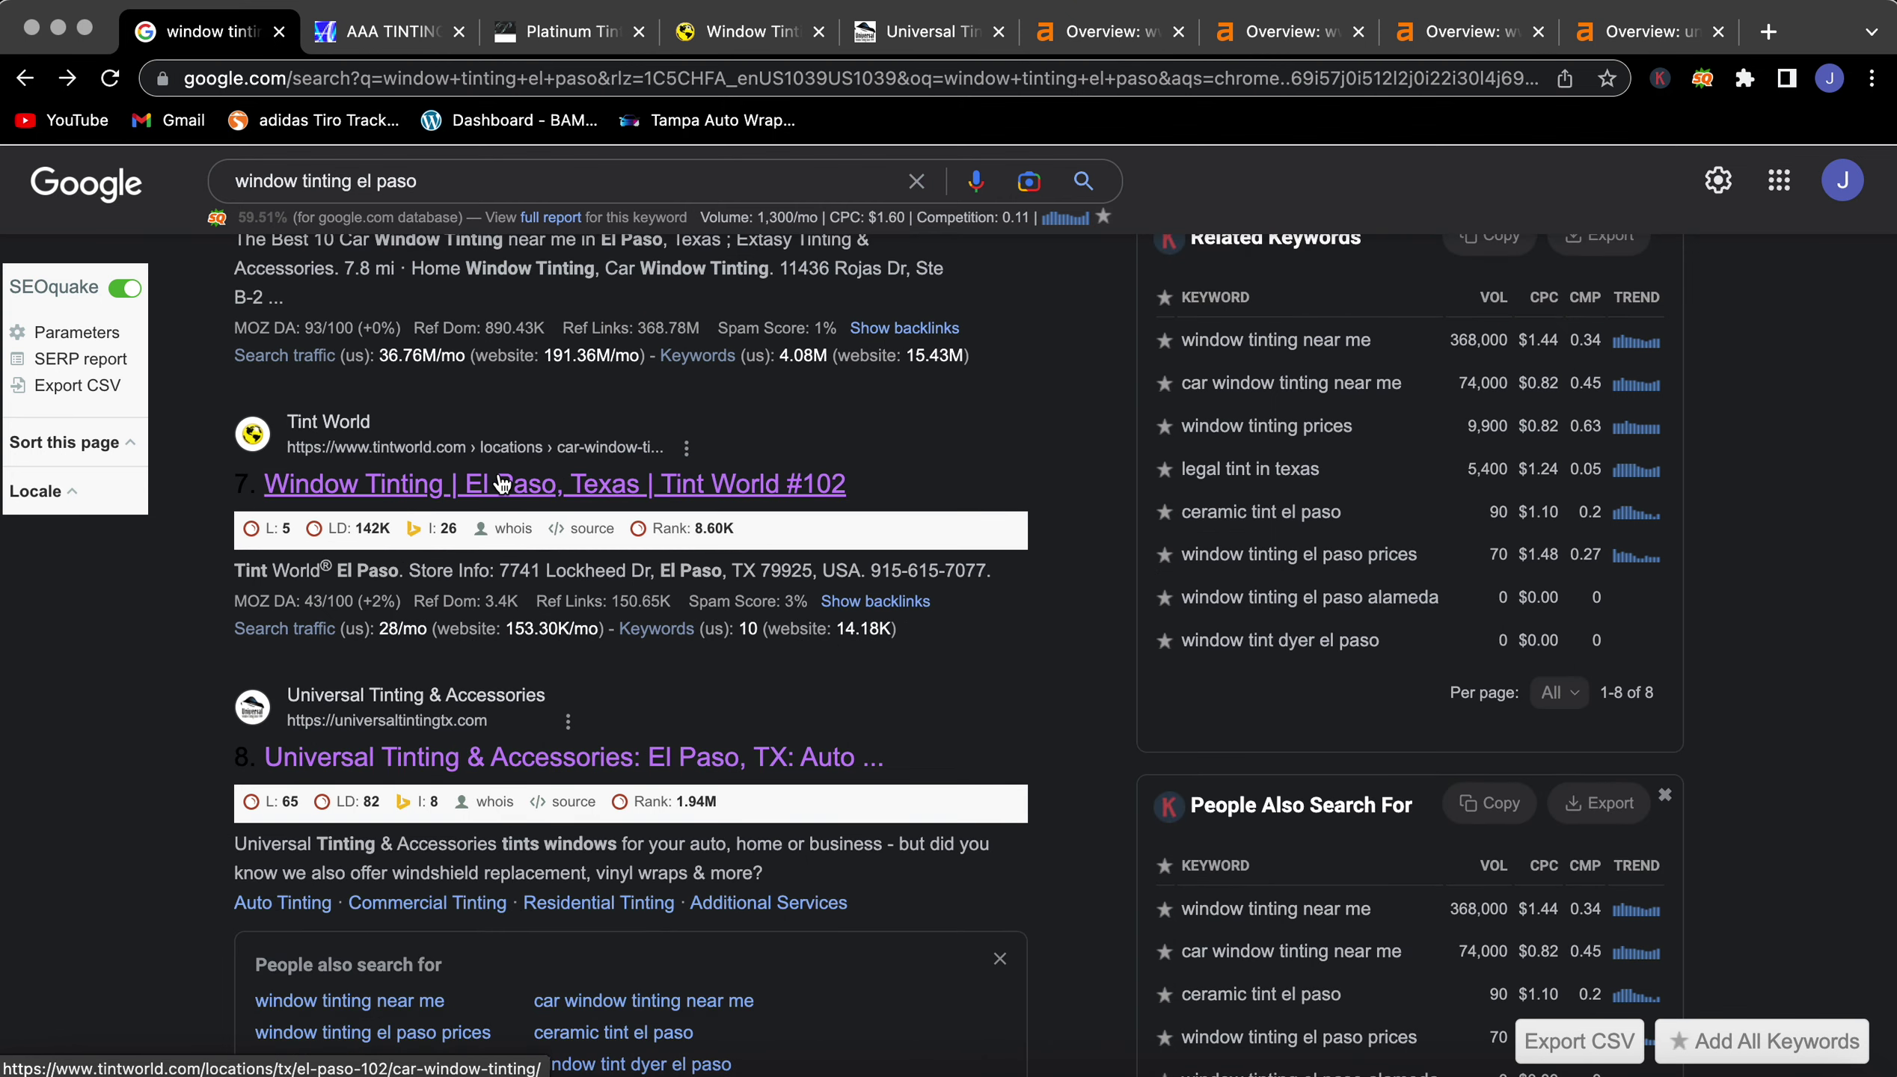
pyautogui.scroll(-1, 500, 484)
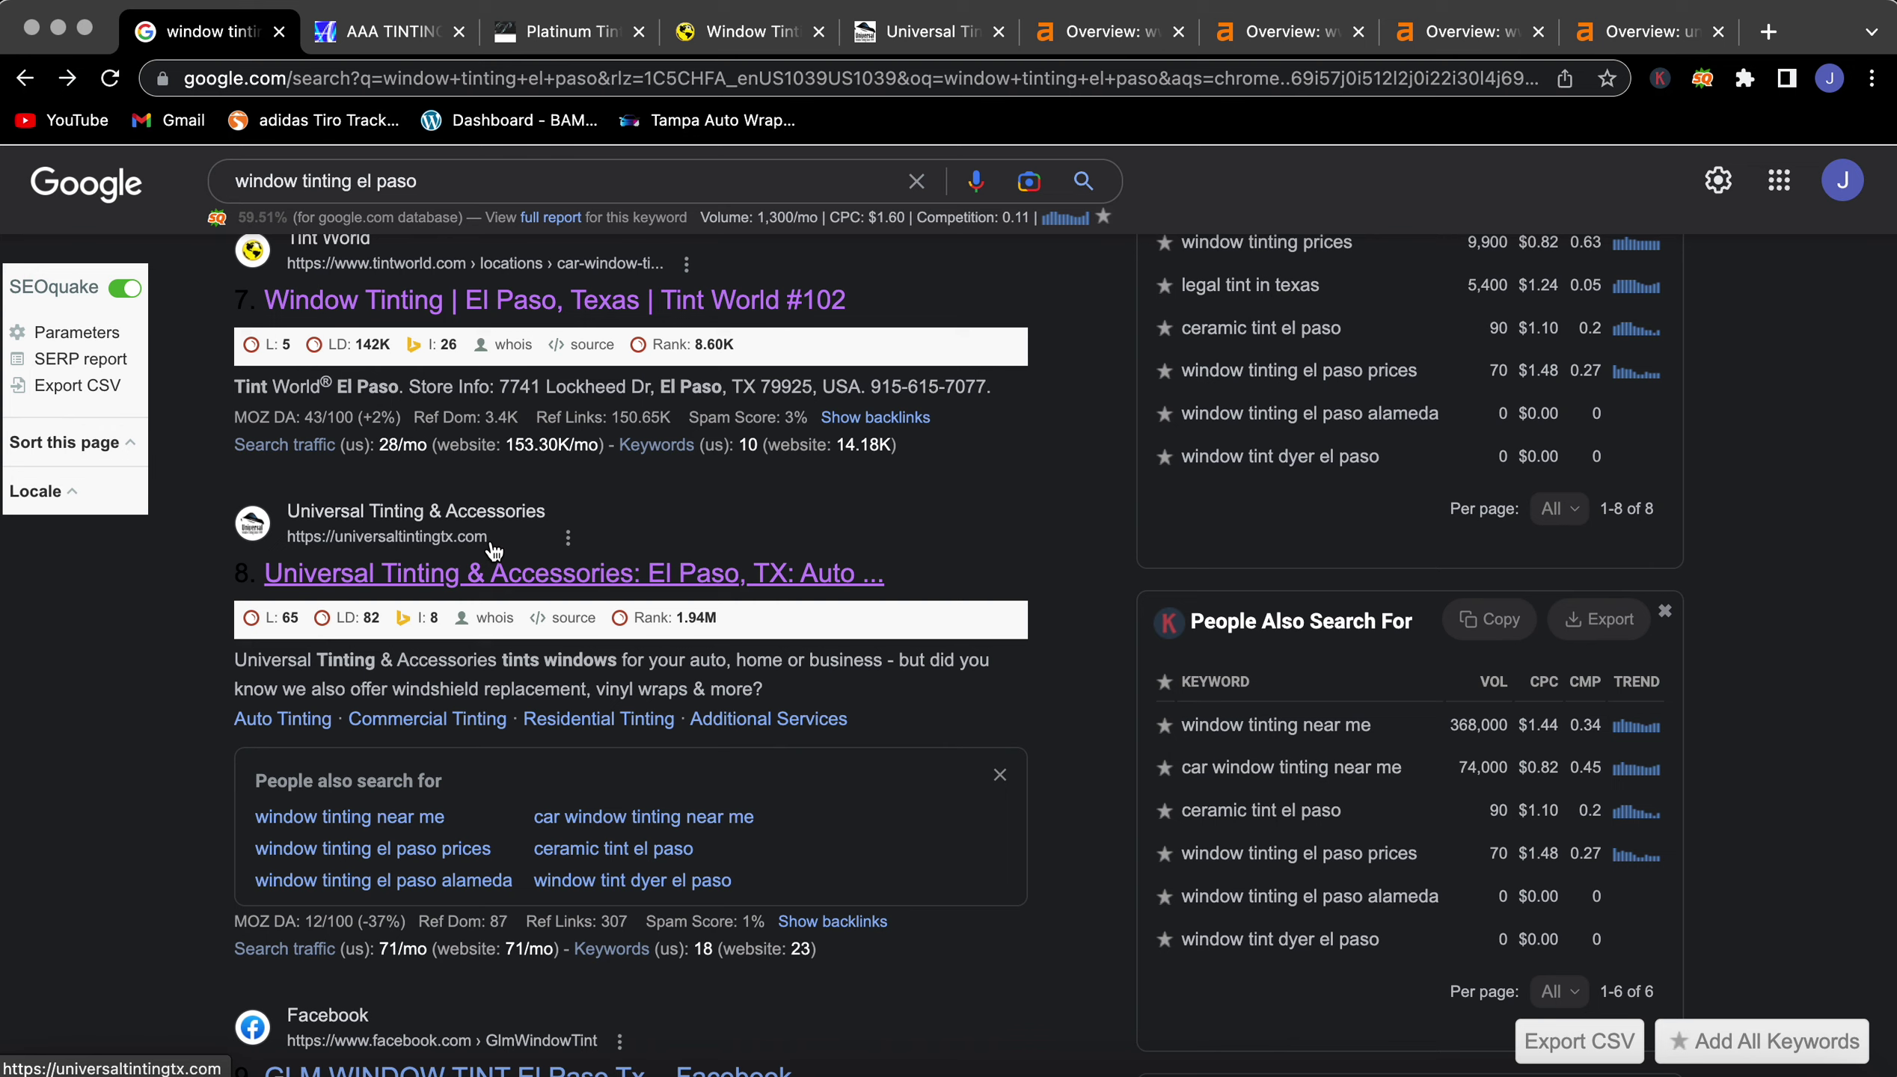
pyautogui.scroll(5, 491, 541)
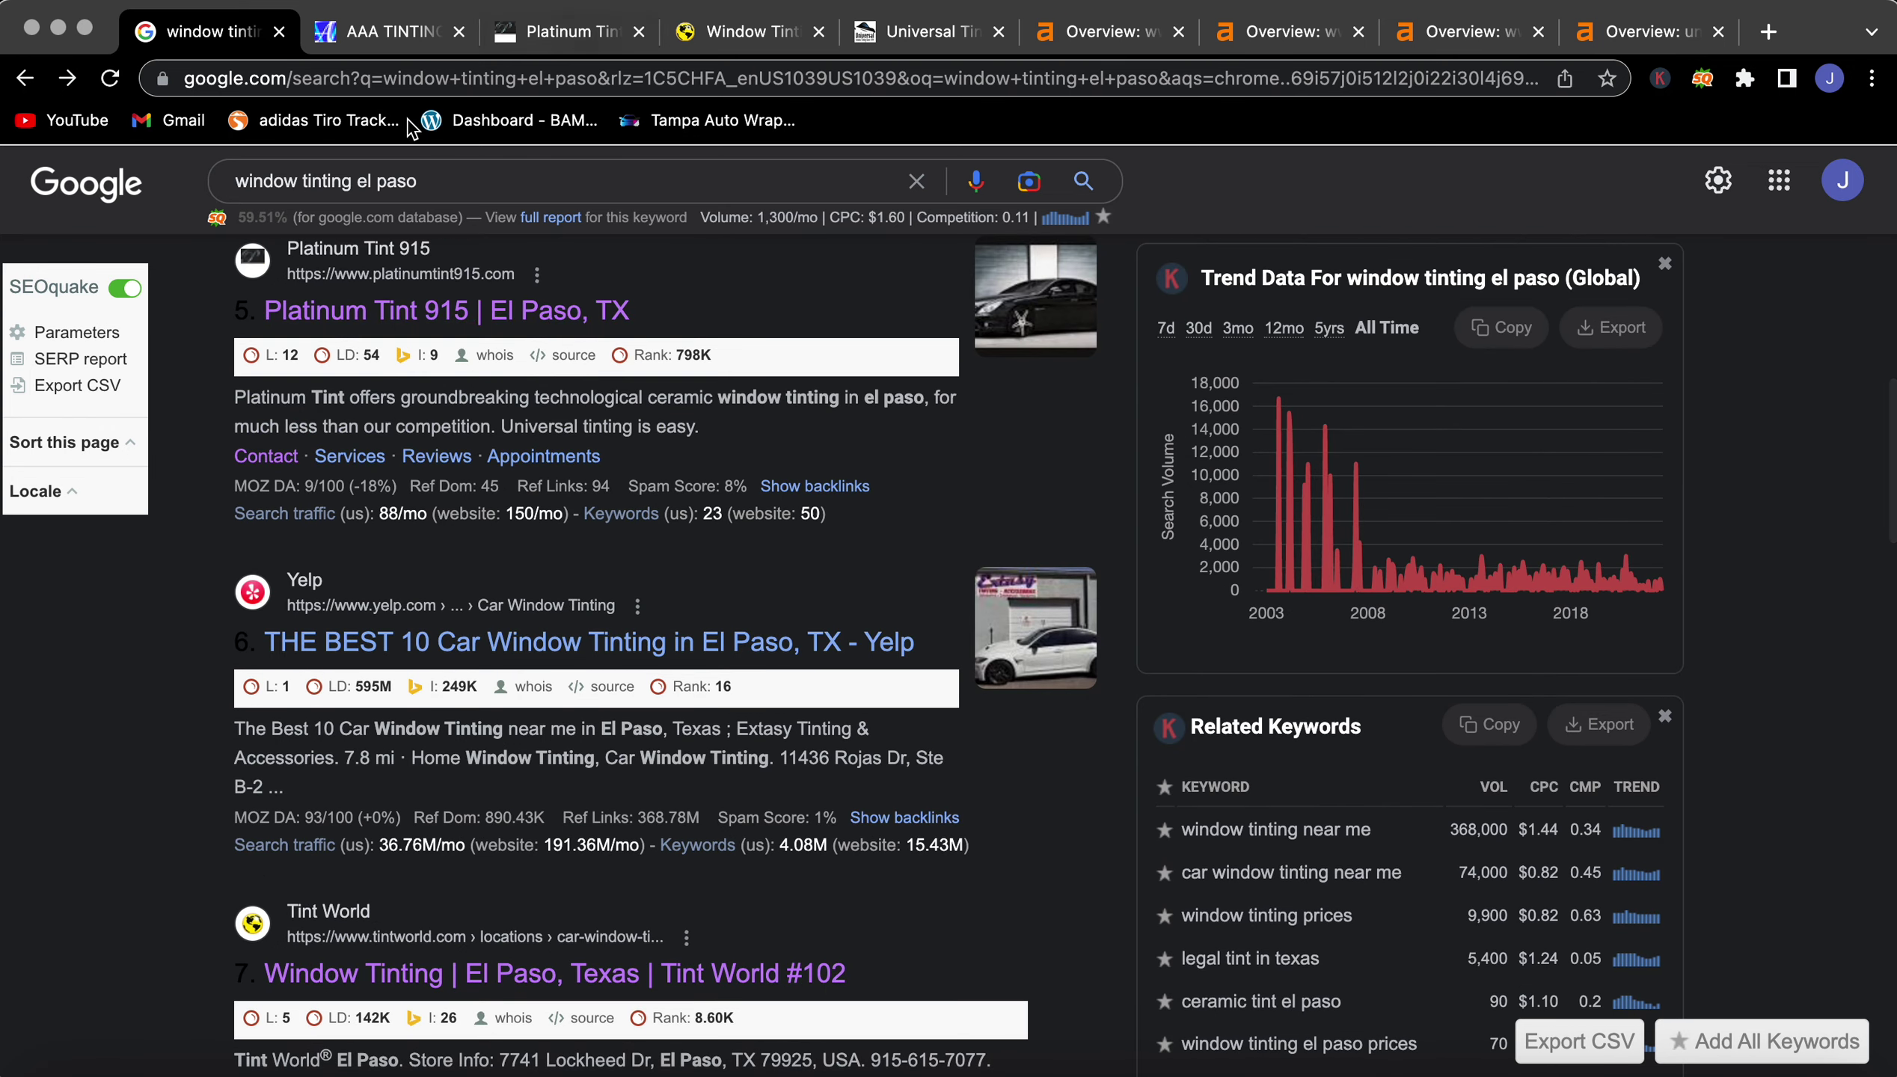
# Step: Switch to the AAA Tinting client homepage tab to review the client site
pyautogui.click(366, 36)
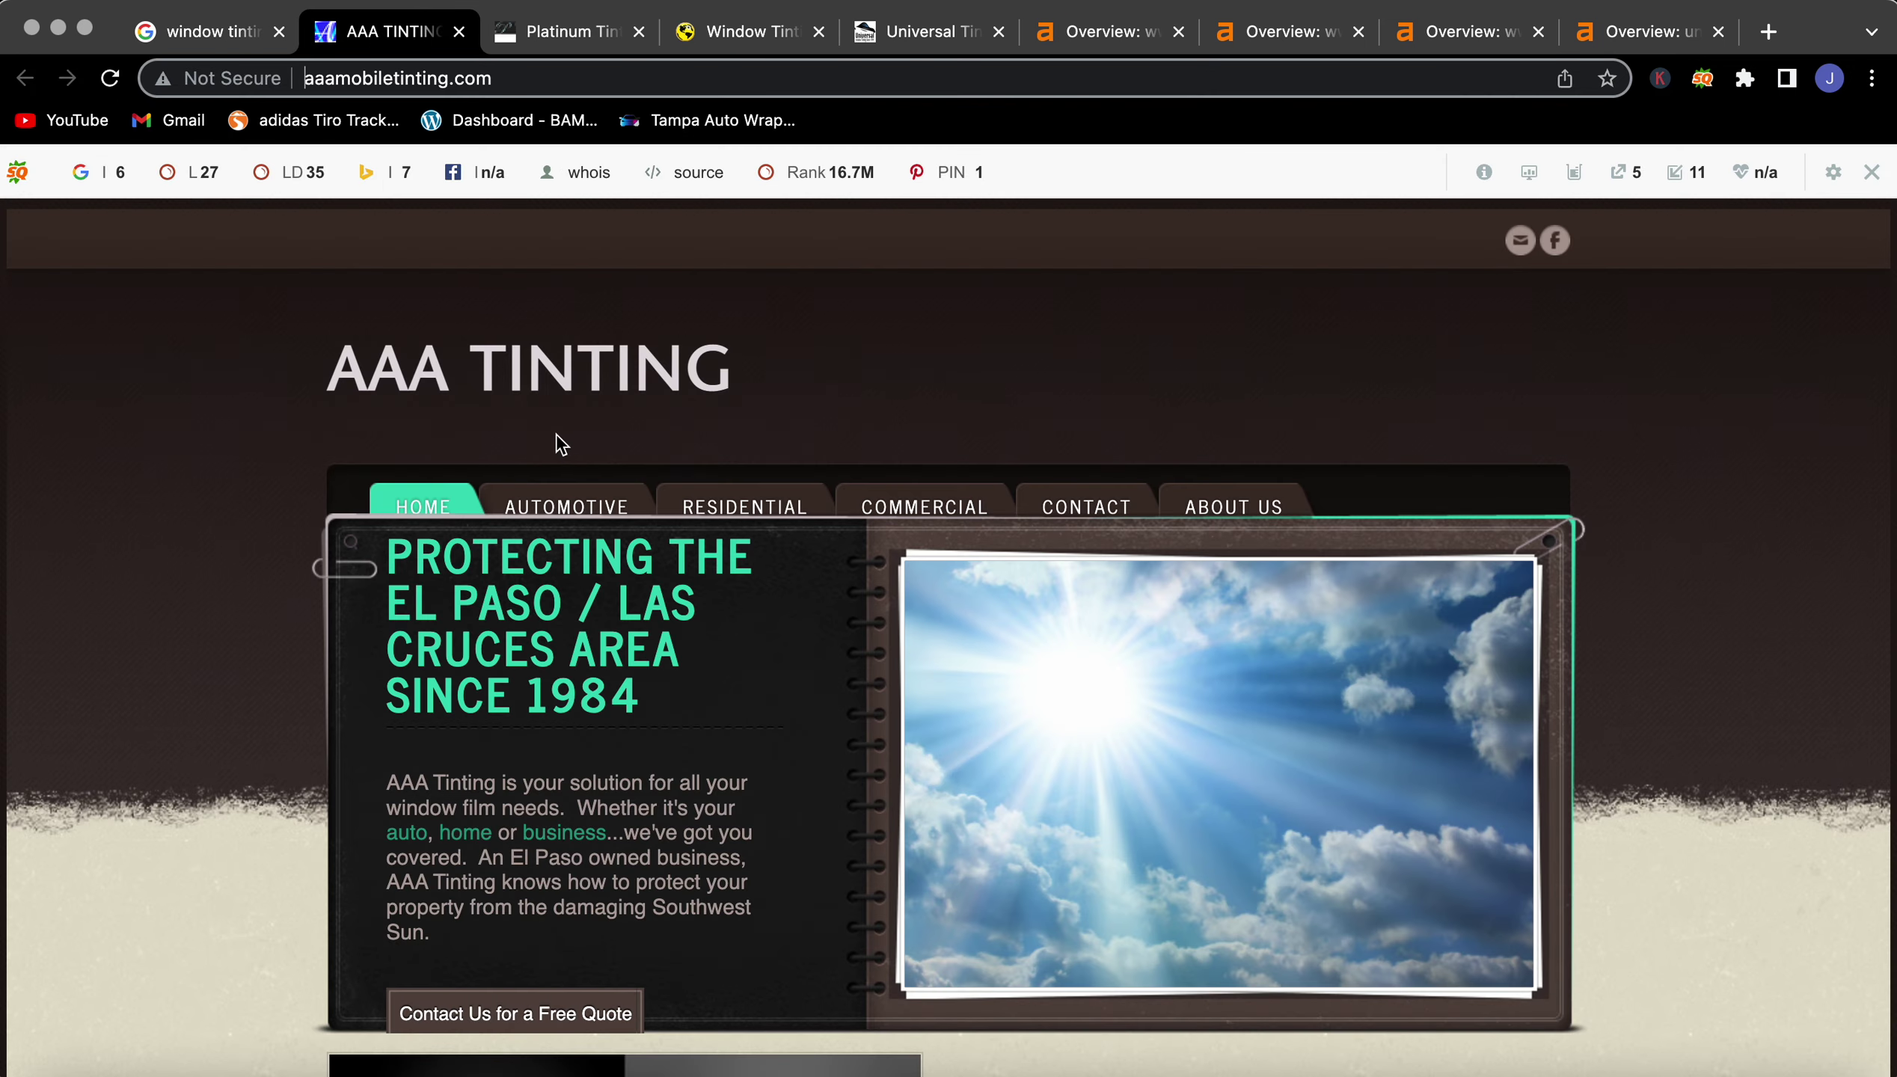
pyautogui.scroll(-2, 187, 798)
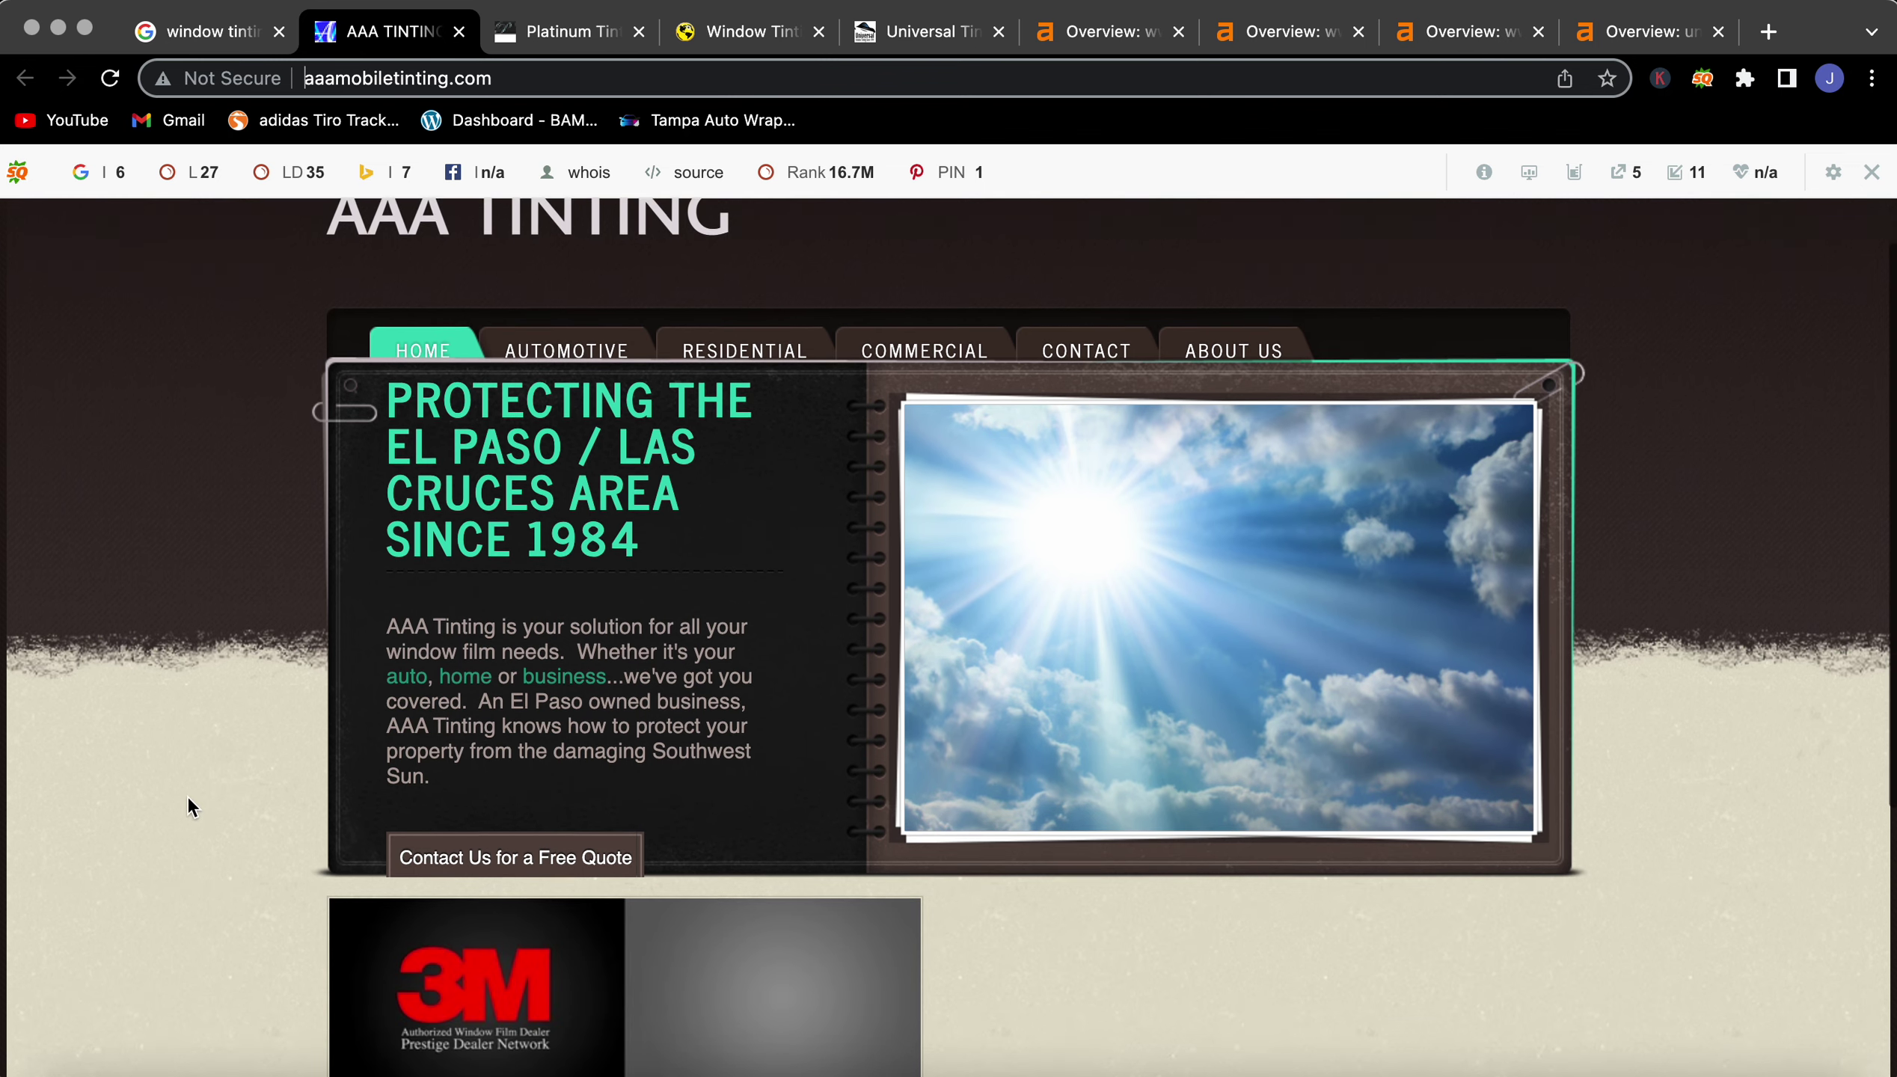
pyautogui.scroll(-1, 187, 798)
pyautogui.scroll(-3, 187, 799)
pyautogui.scroll(-2, 187, 797)
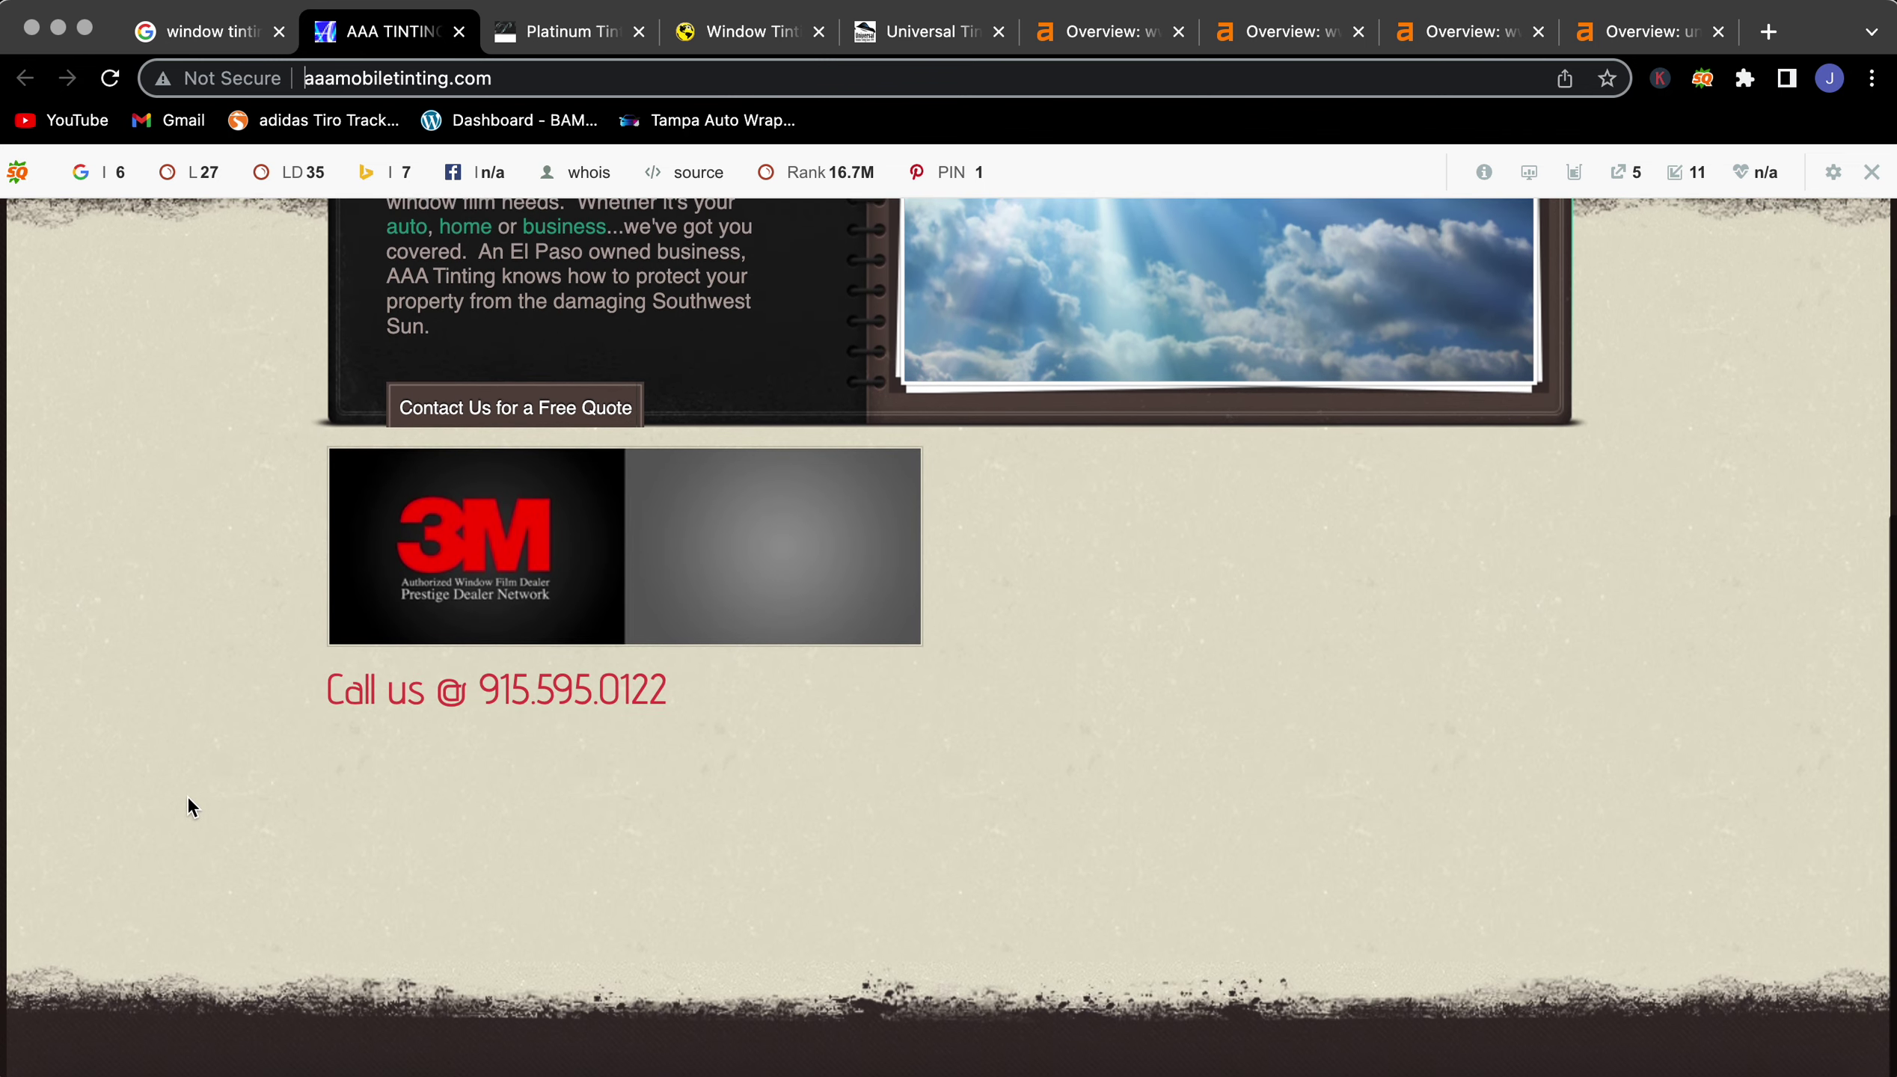
pyautogui.scroll(8, 187, 796)
pyautogui.scroll(-3, 187, 797)
pyautogui.scroll(-1, 187, 807)
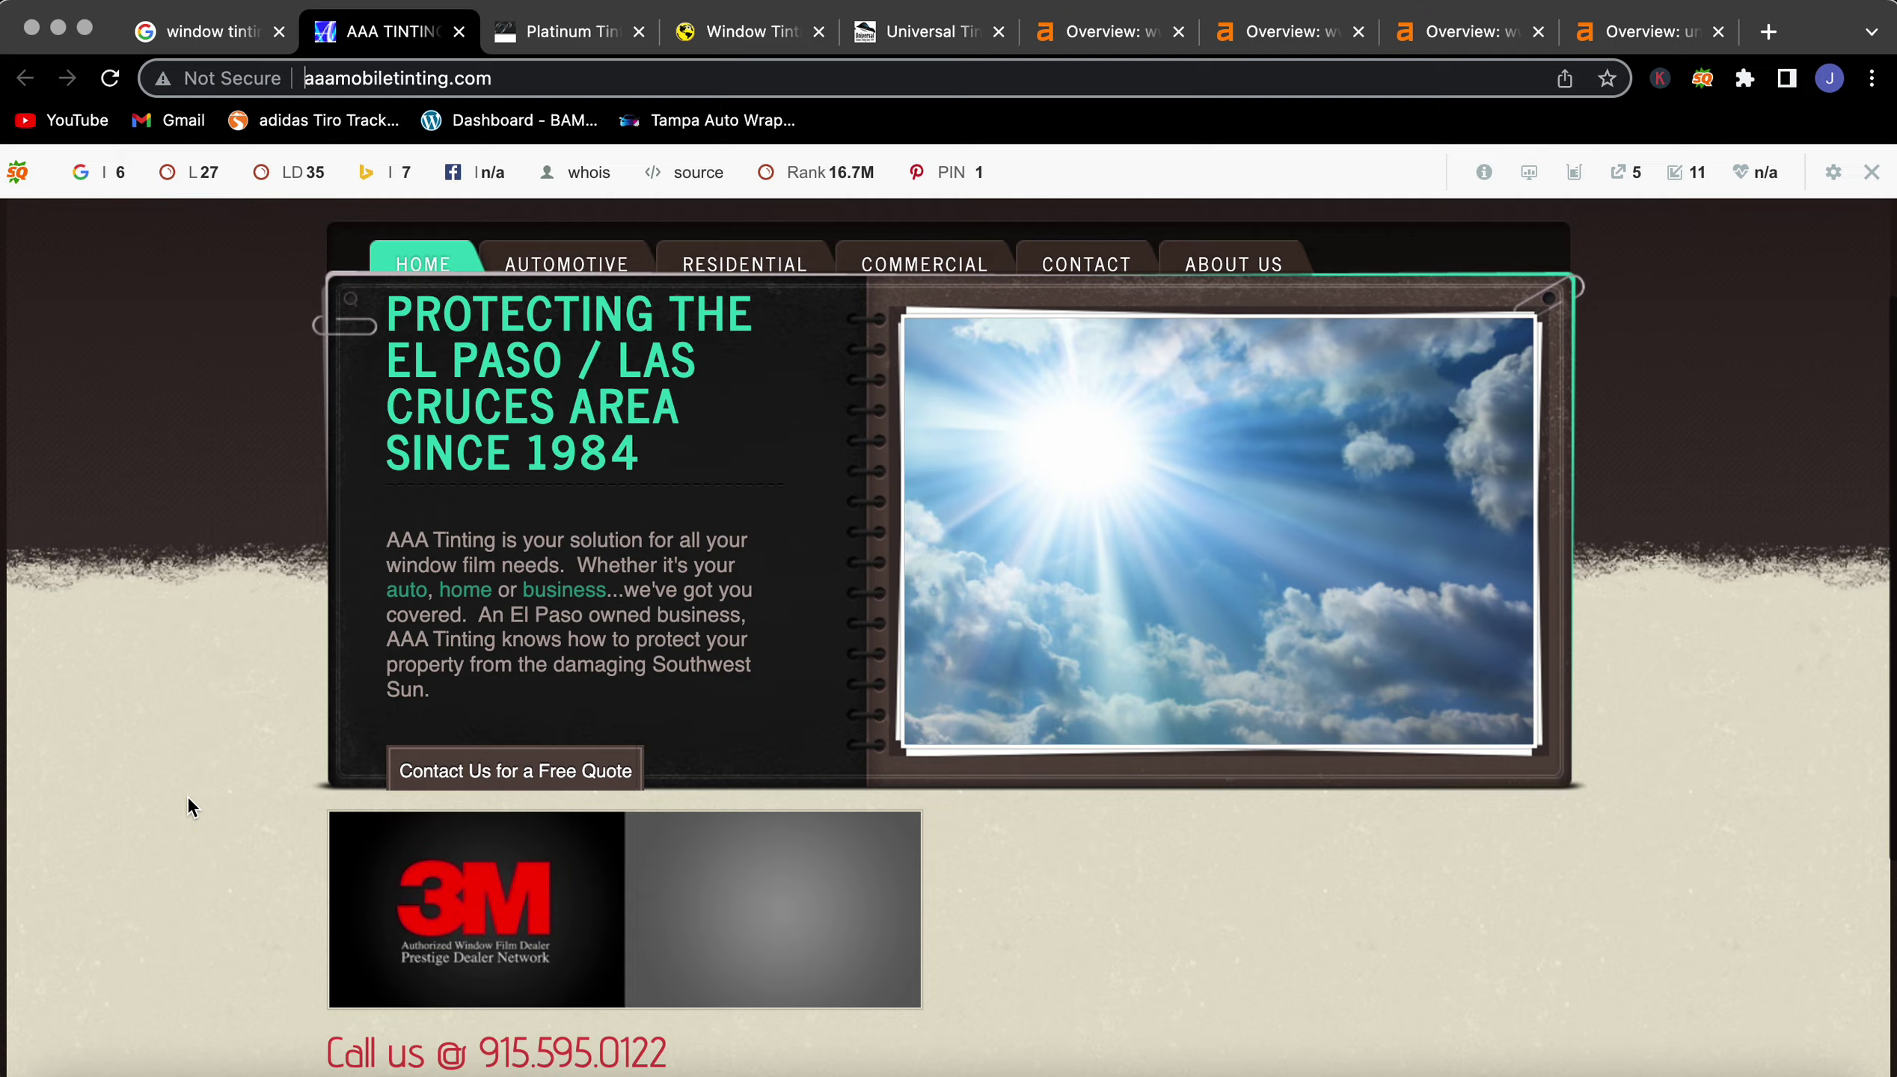
pyautogui.scroll(2, 187, 808)
pyautogui.scroll(-2, 187, 807)
pyautogui.scroll(-1, 187, 807)
pyautogui.scroll(-2, 187, 807)
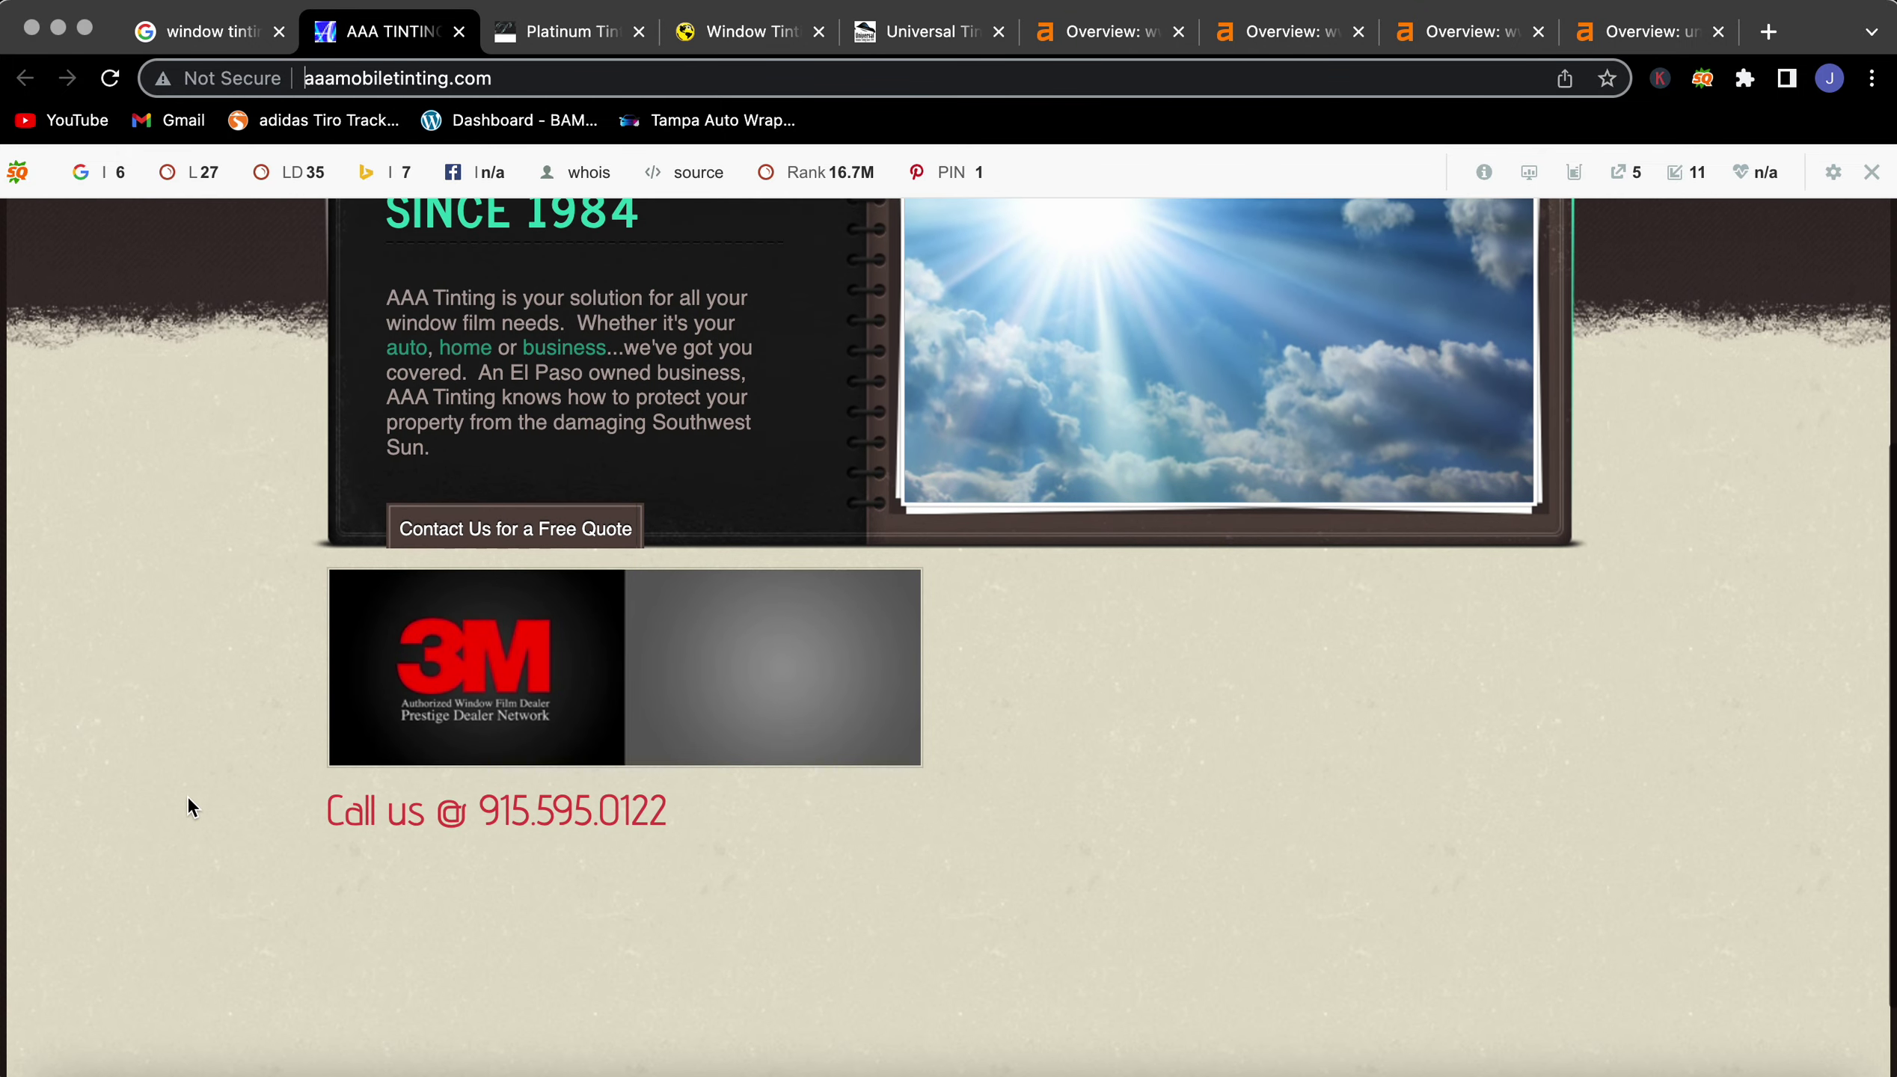
pyautogui.scroll(-1, 187, 808)
pyautogui.scroll(-1, 187, 807)
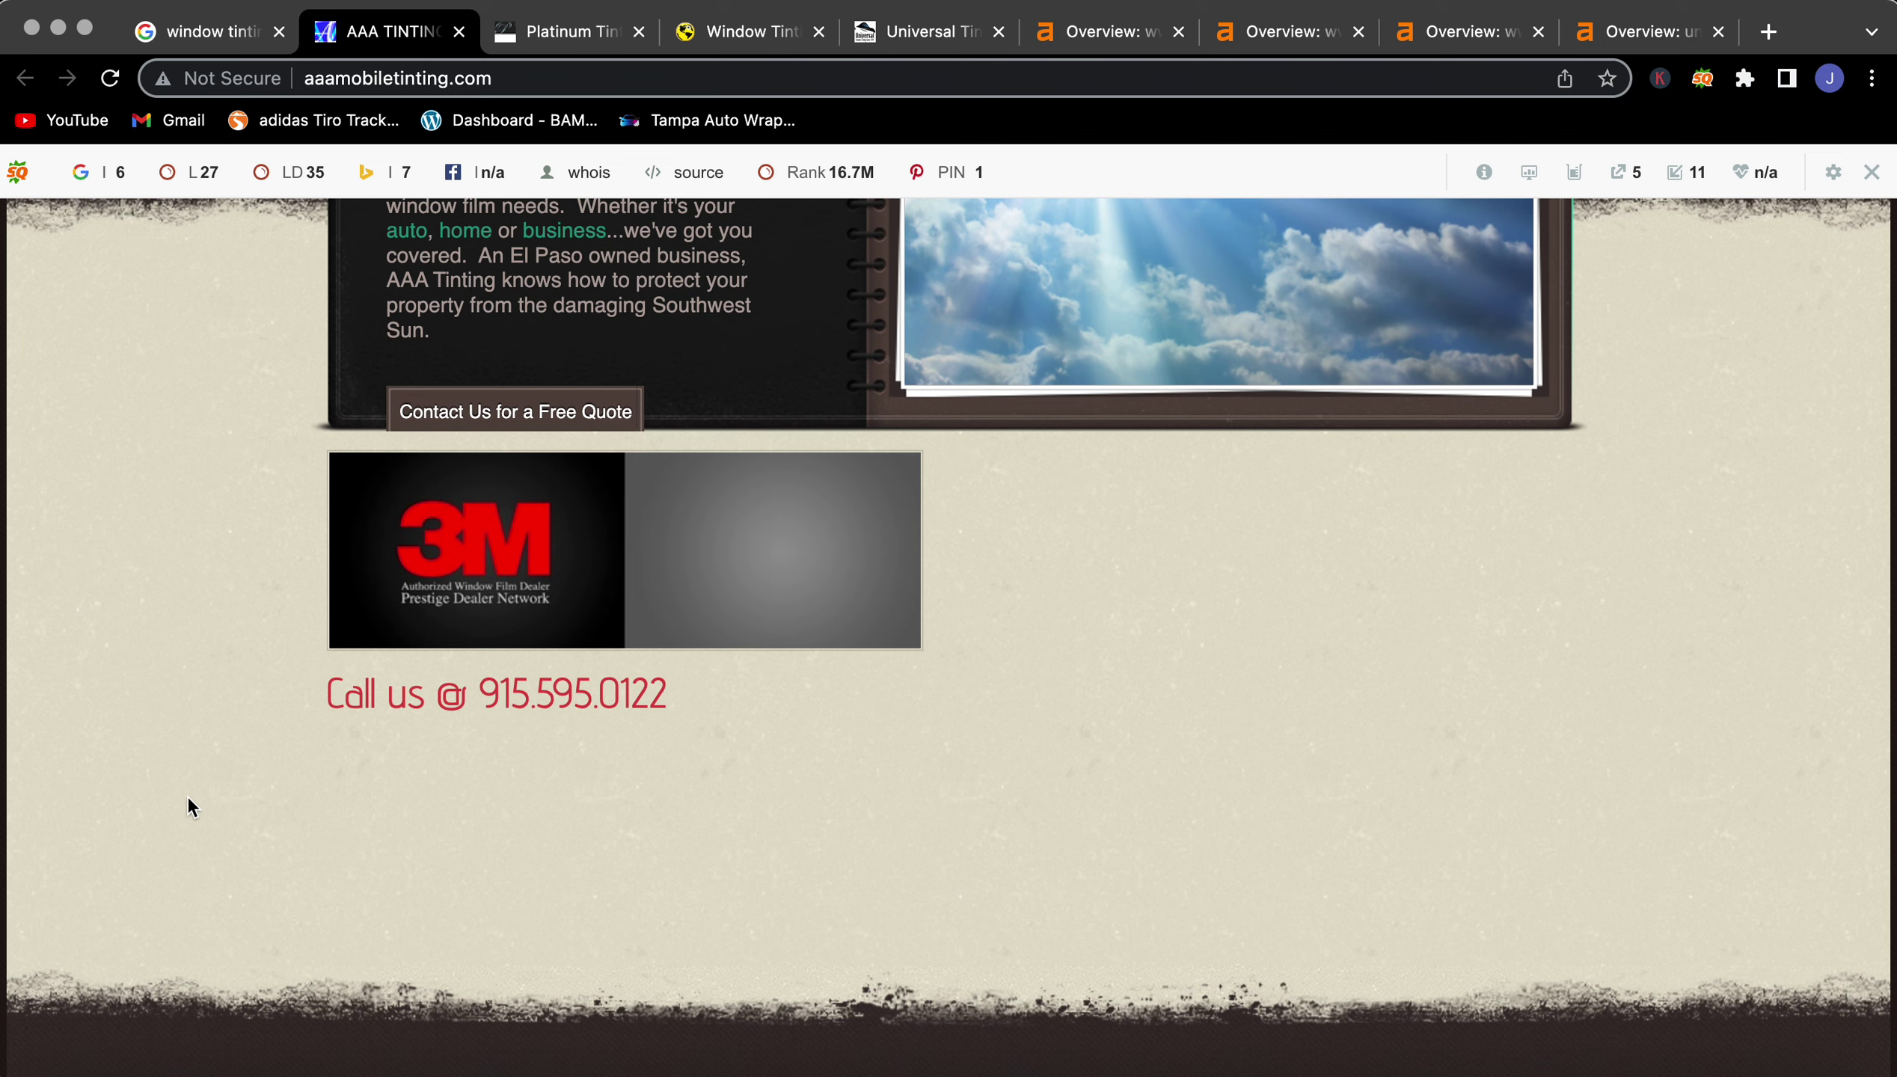
# Step: Browse the Platinum Tint competitor site down to its services section
pyautogui.click(567, 39)
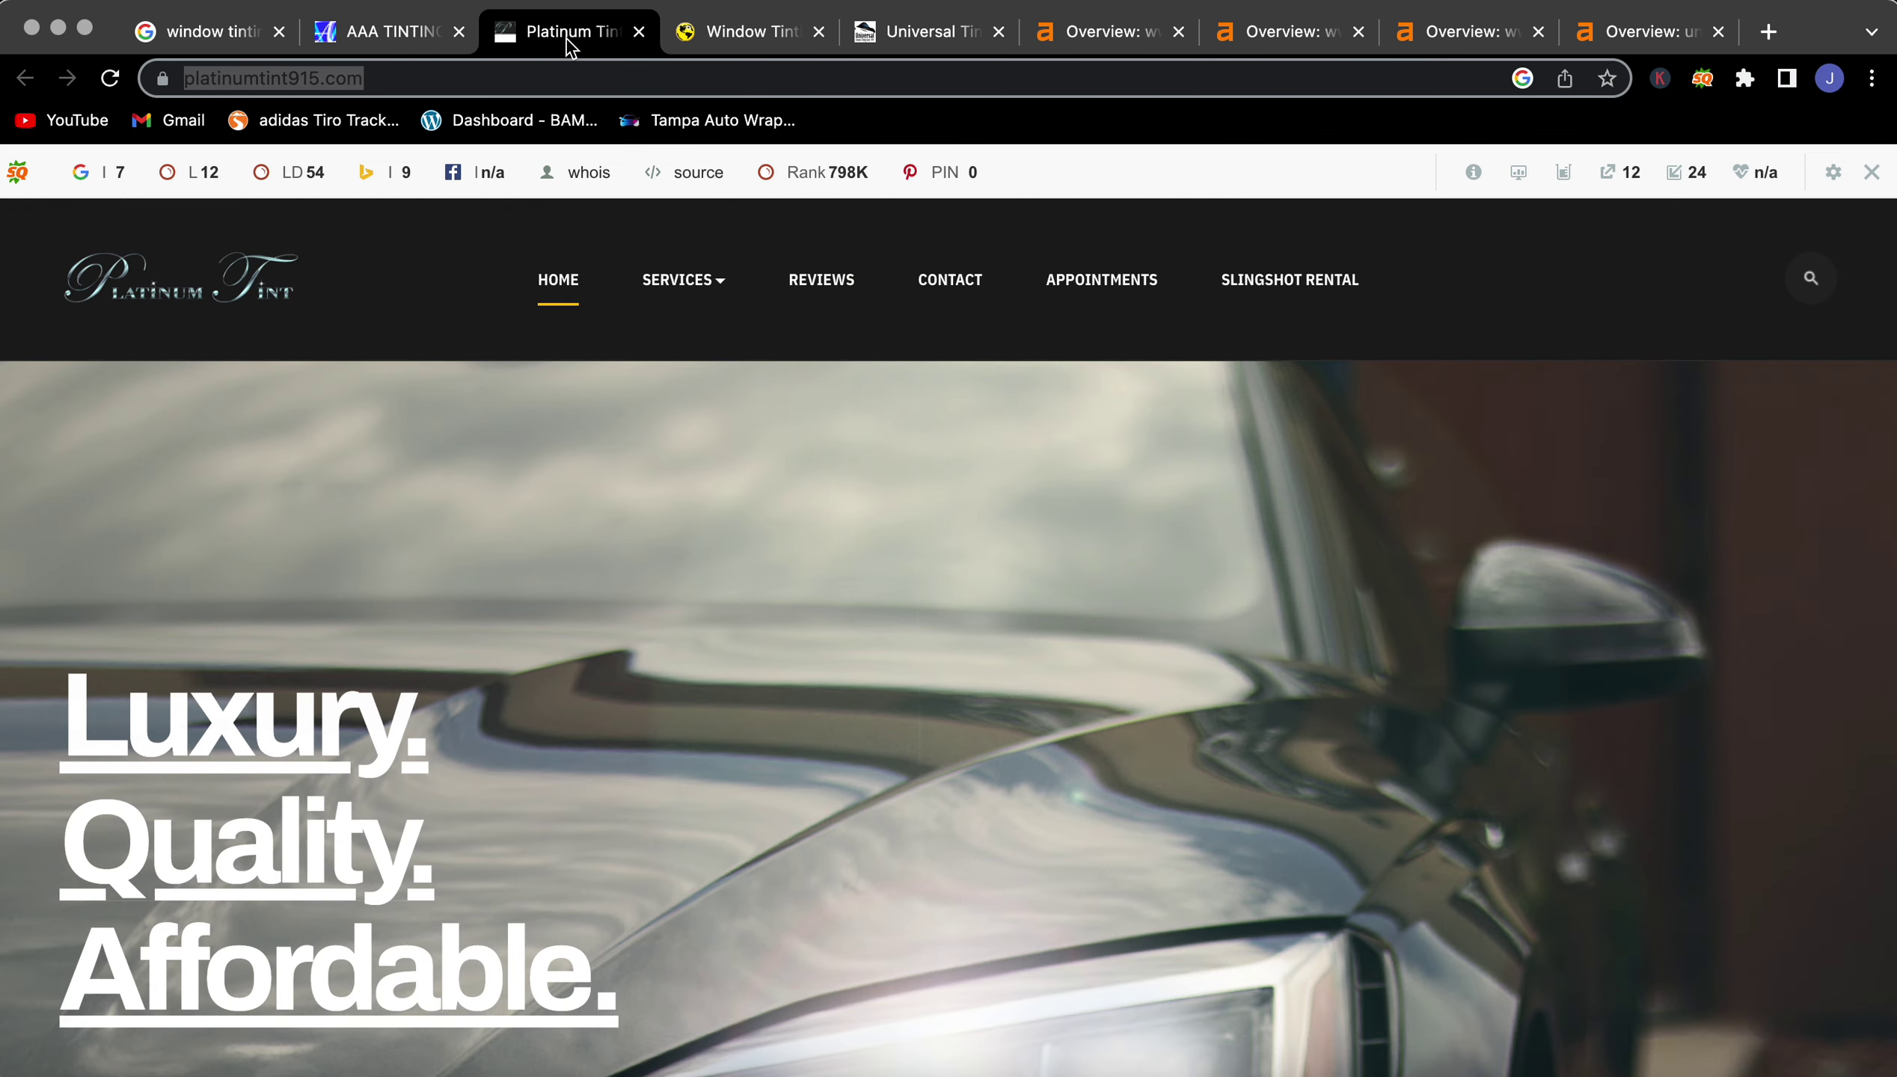
pyautogui.scroll(-3, 809, 589)
pyautogui.scroll(-3, 810, 589)
pyautogui.scroll(-5, 811, 596)
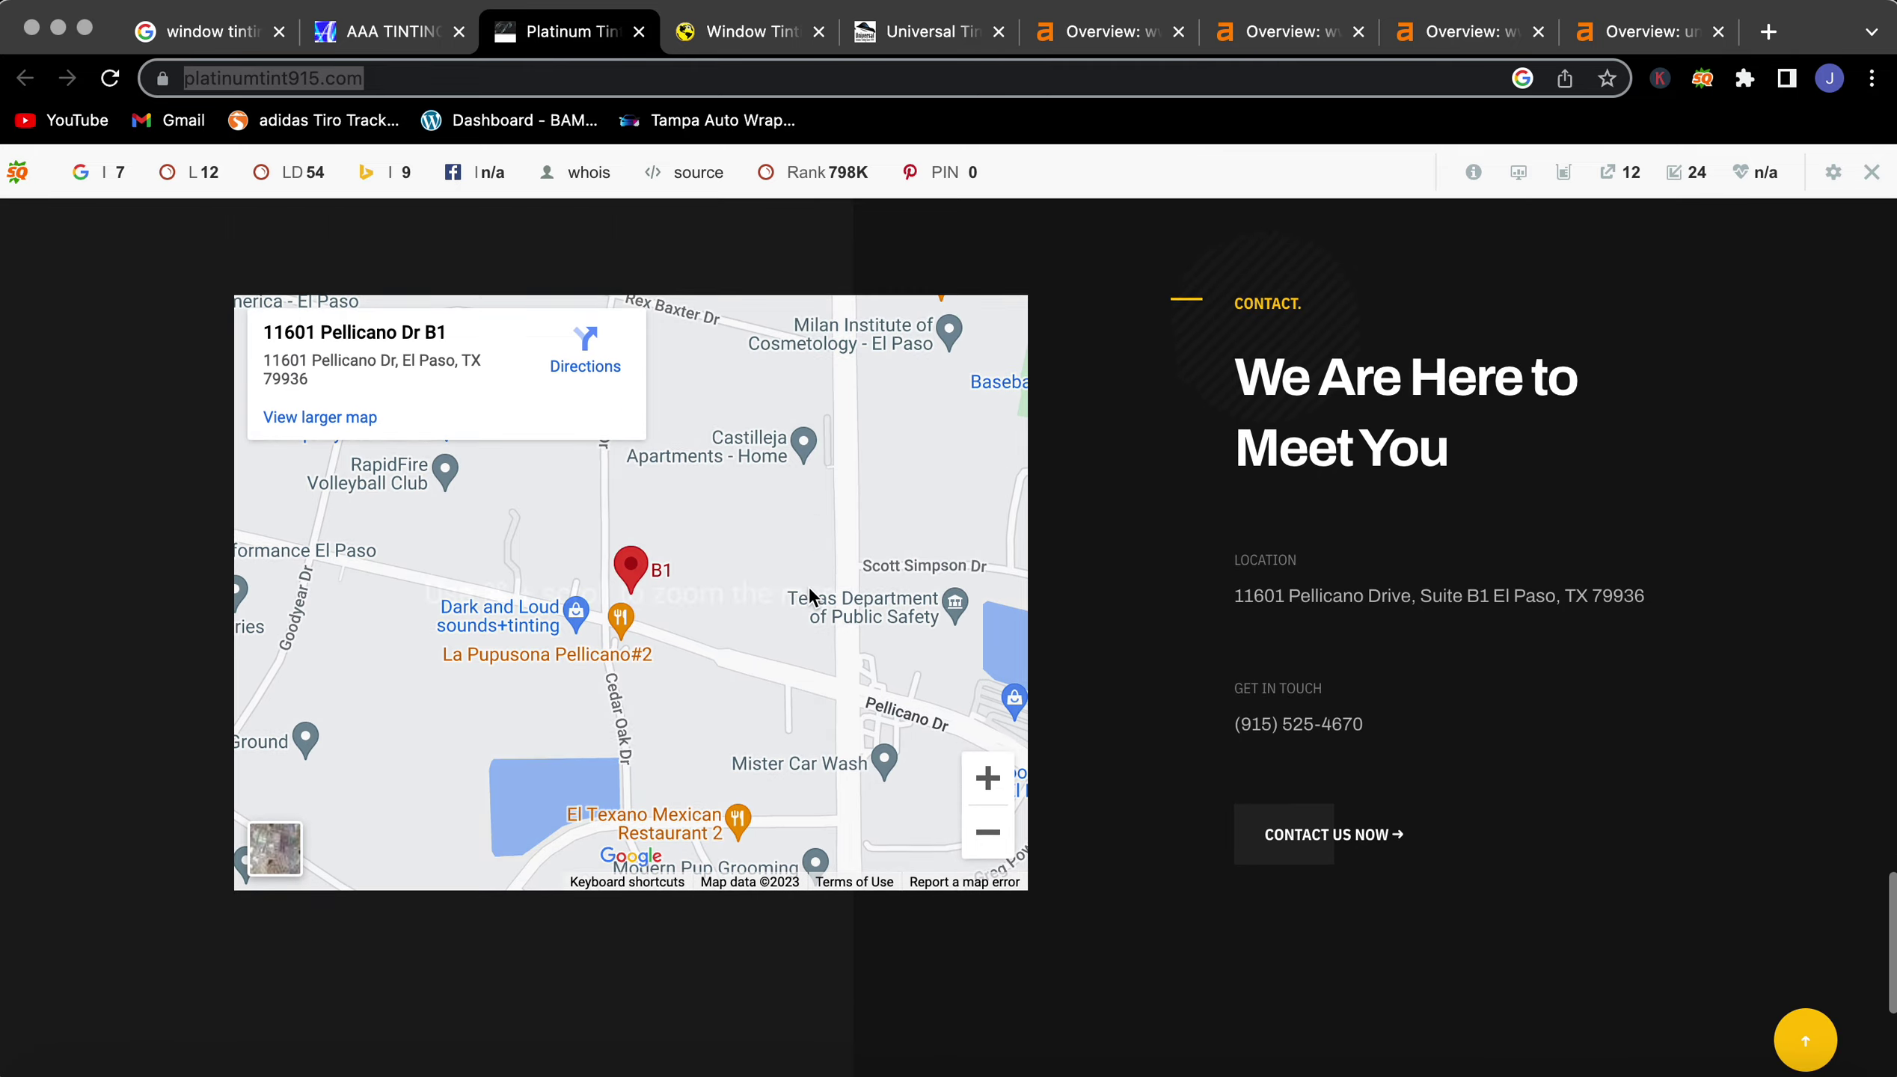
pyautogui.scroll(-1, 810, 596)
pyautogui.scroll(-1, 809, 597)
pyautogui.scroll(-1, 810, 597)
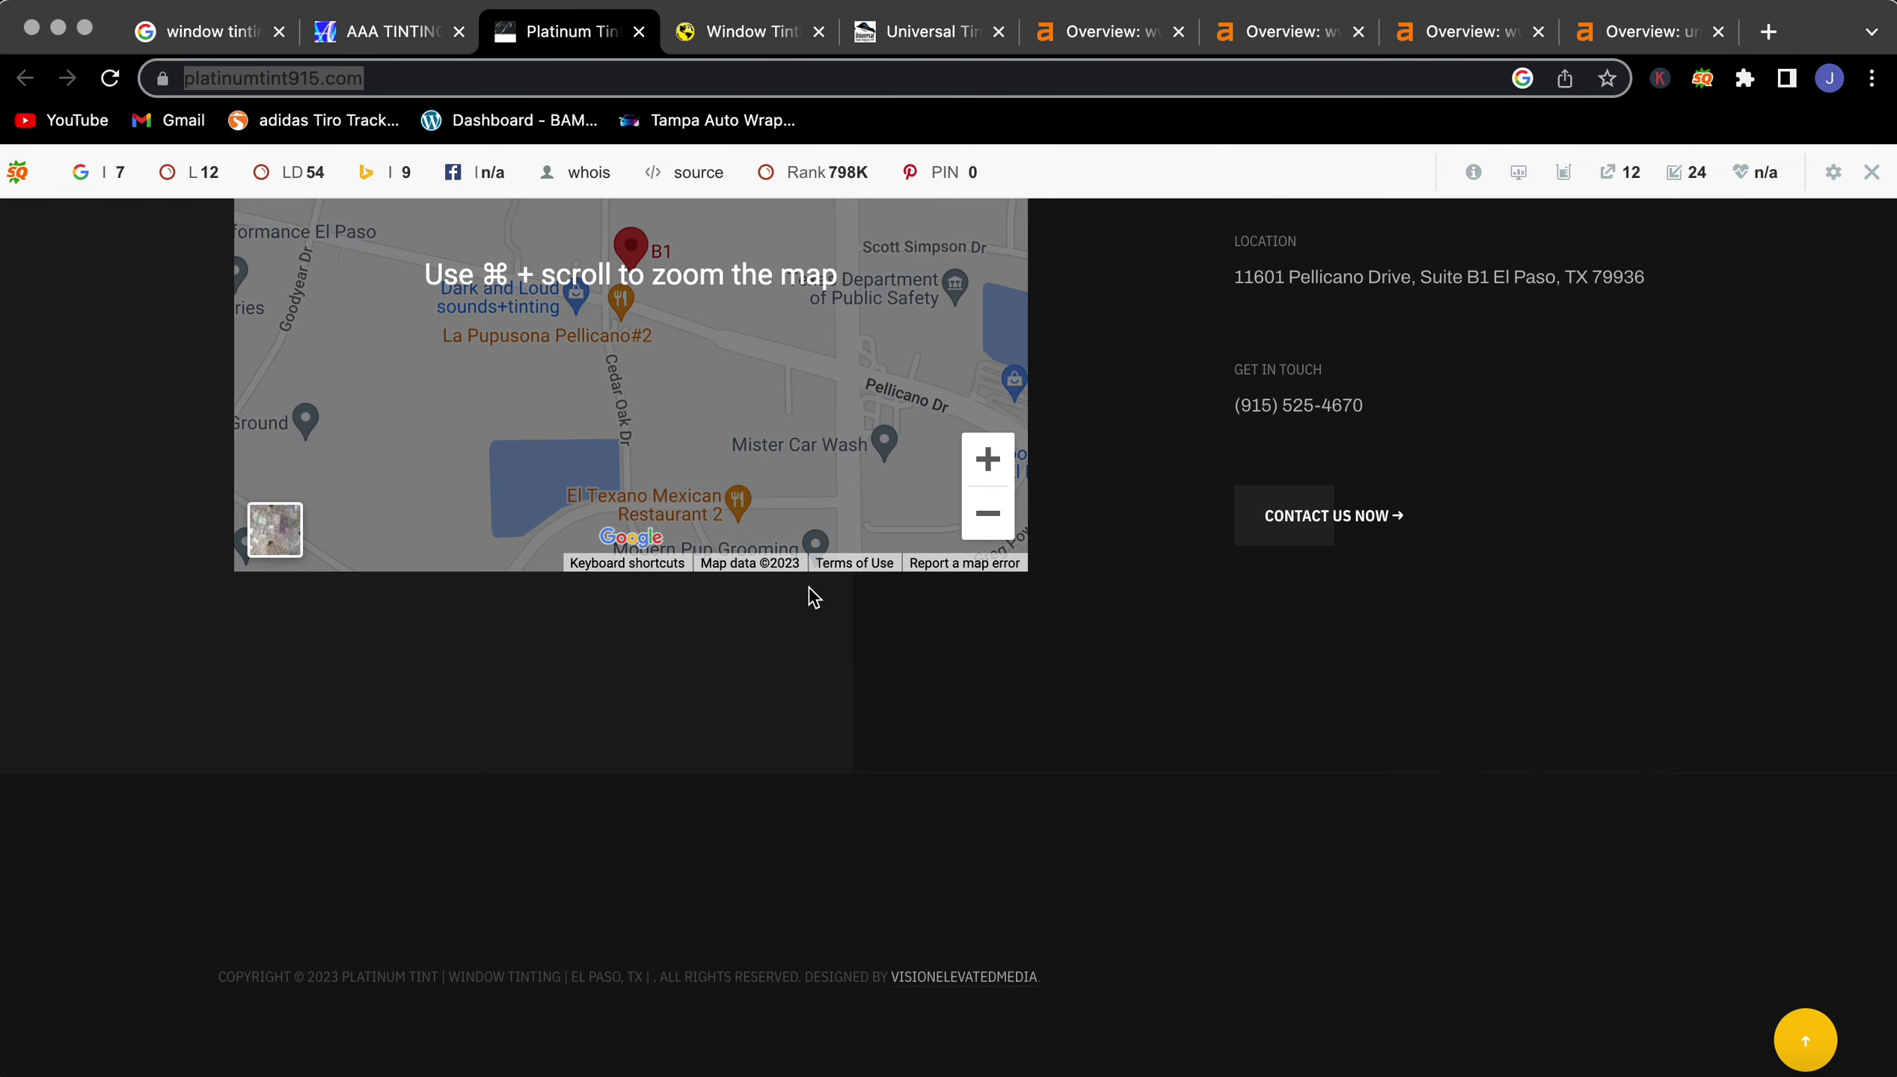
pyautogui.scroll(-1, 809, 596)
pyautogui.scroll(5, 810, 596)
pyautogui.scroll(10, 810, 596)
pyautogui.scroll(10, 811, 598)
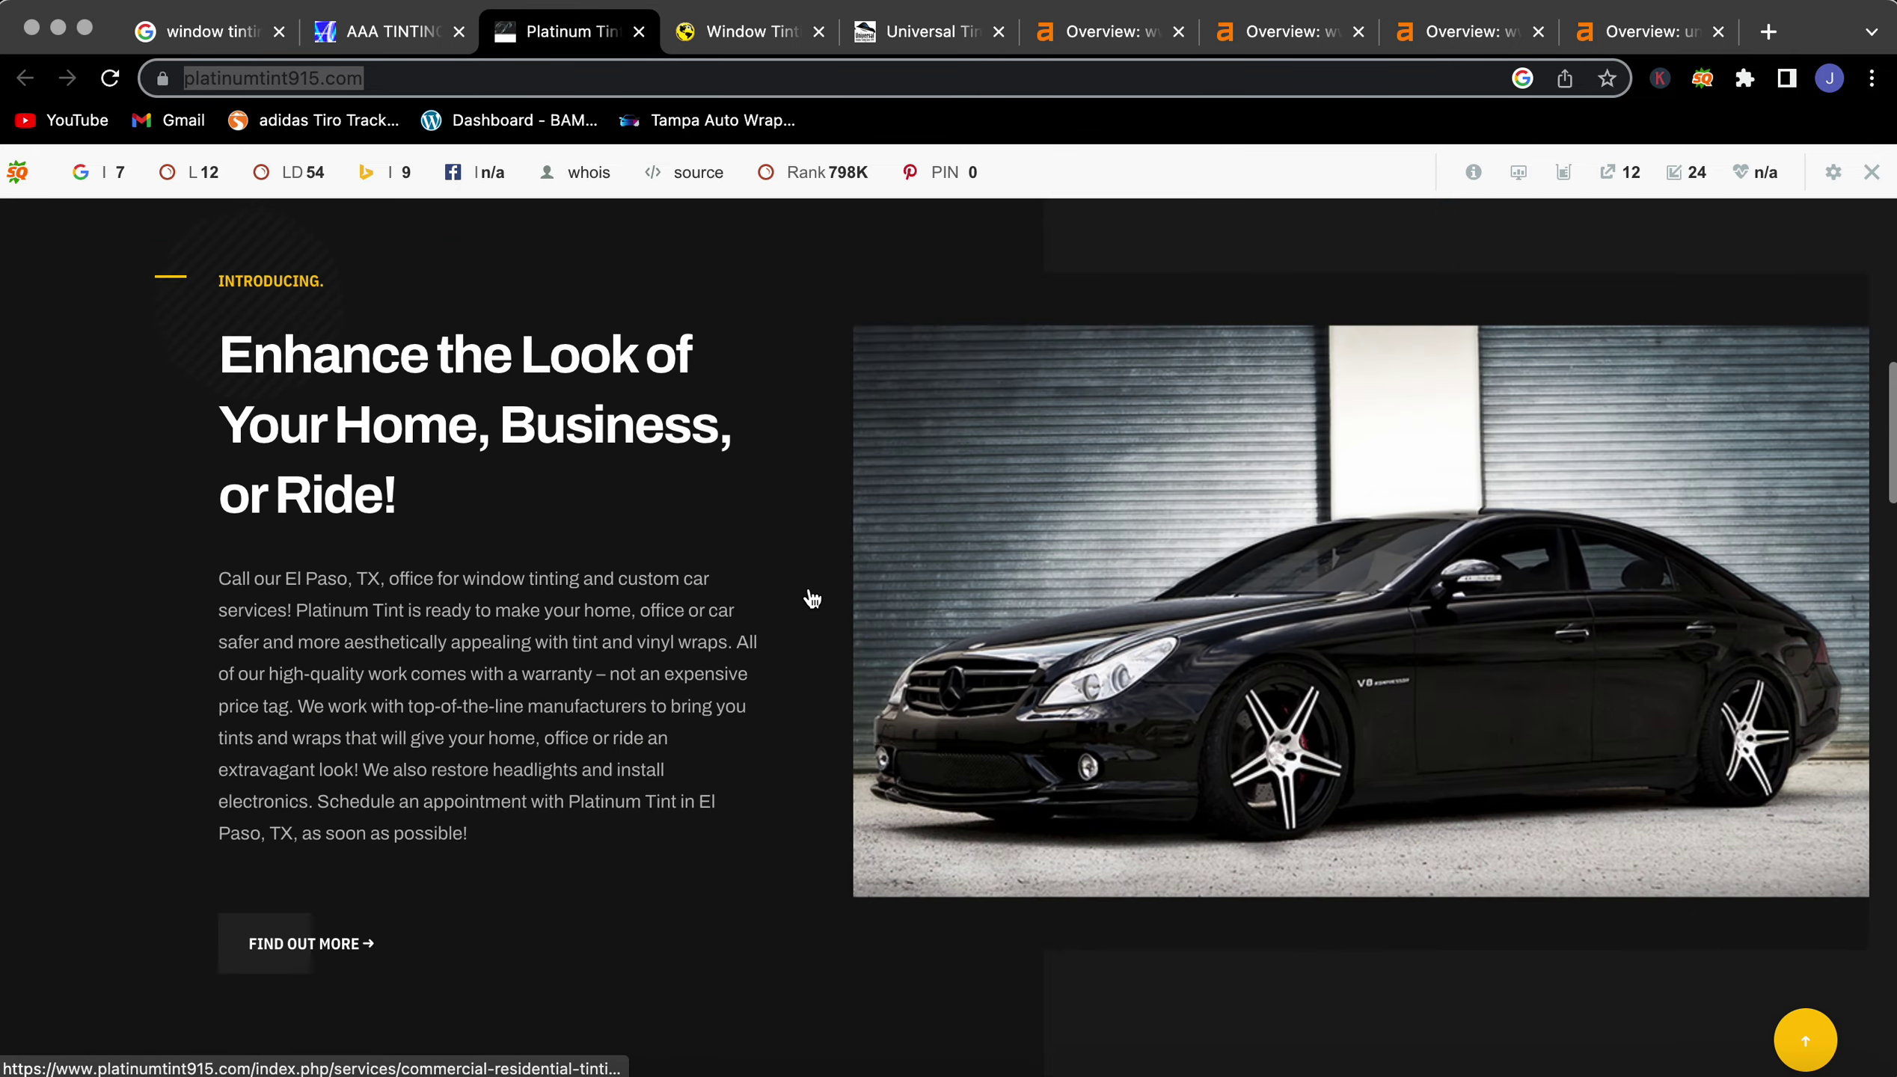
pyautogui.scroll(4, 810, 597)
pyautogui.scroll(5, 809, 597)
pyautogui.scroll(-8, 810, 596)
pyautogui.scroll(10, 810, 596)
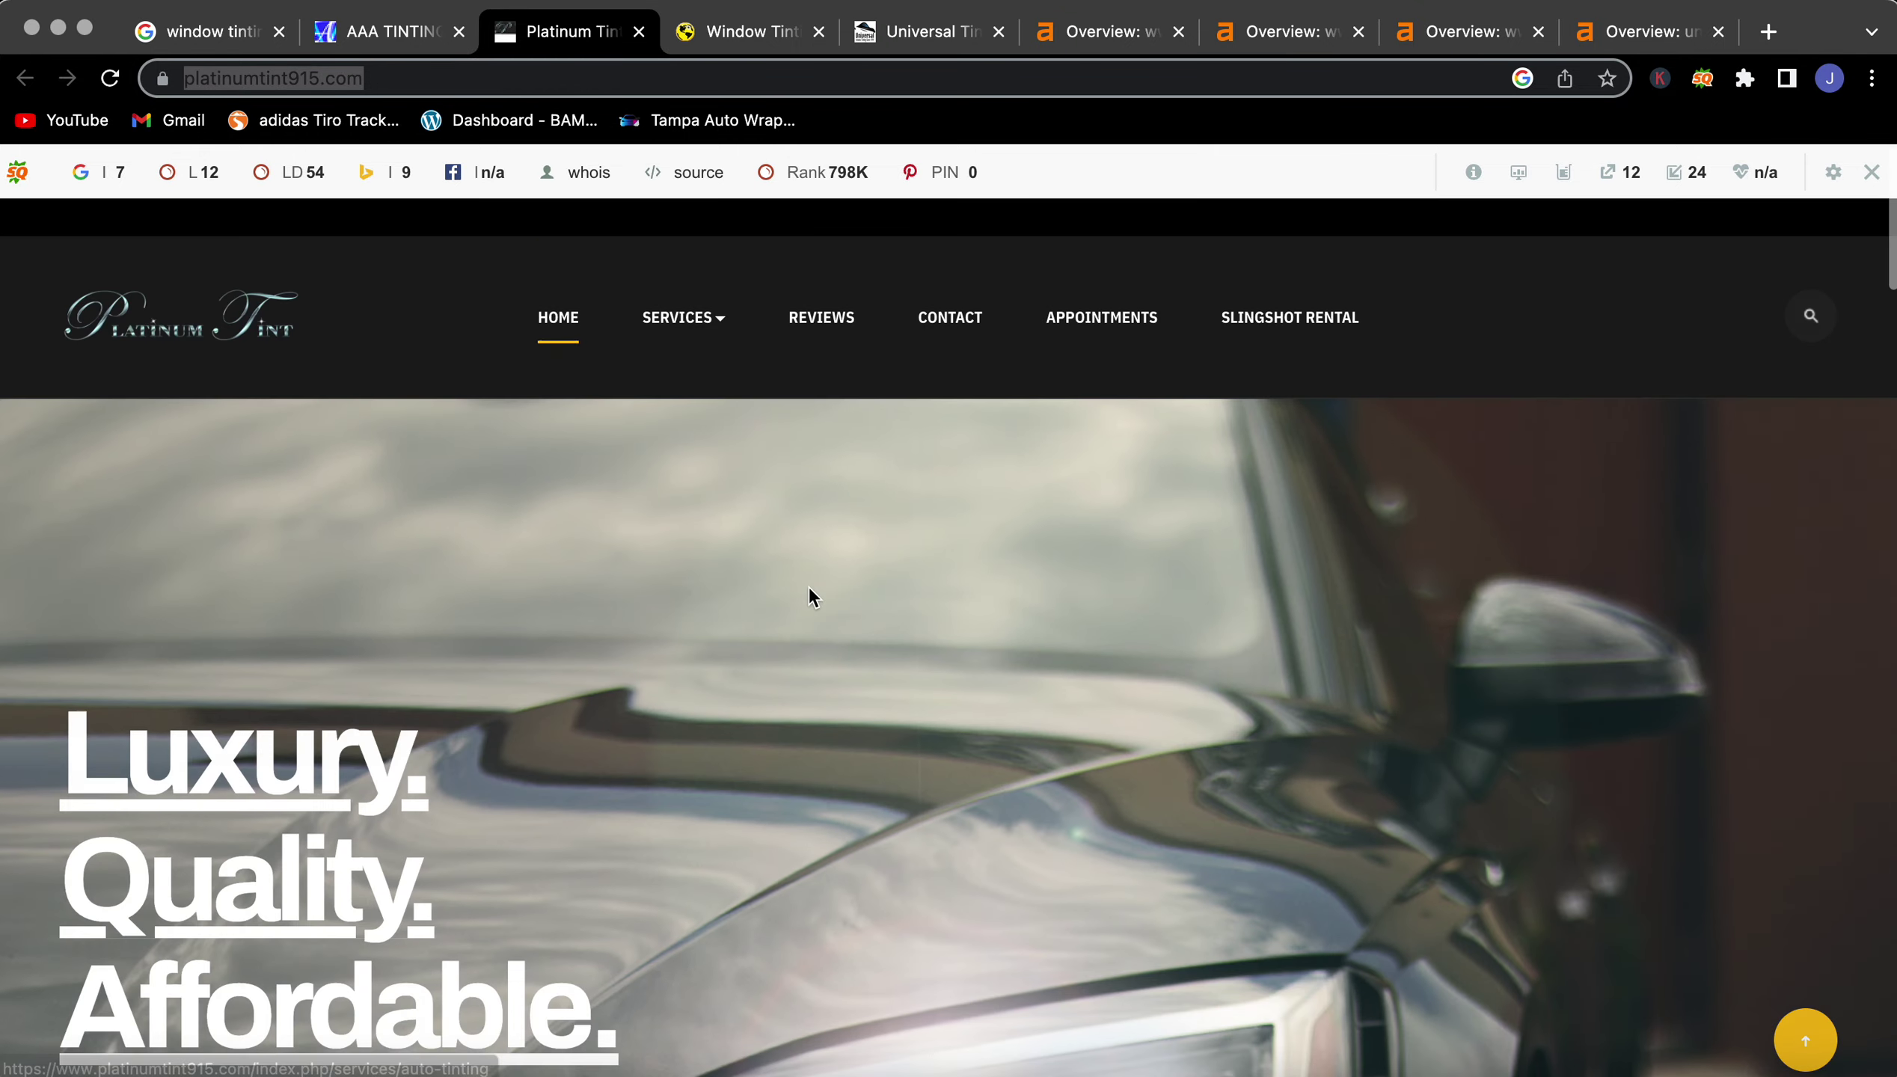
pyautogui.scroll(-5, 810, 596)
pyautogui.scroll(-5, 809, 596)
pyautogui.click(338, 803)
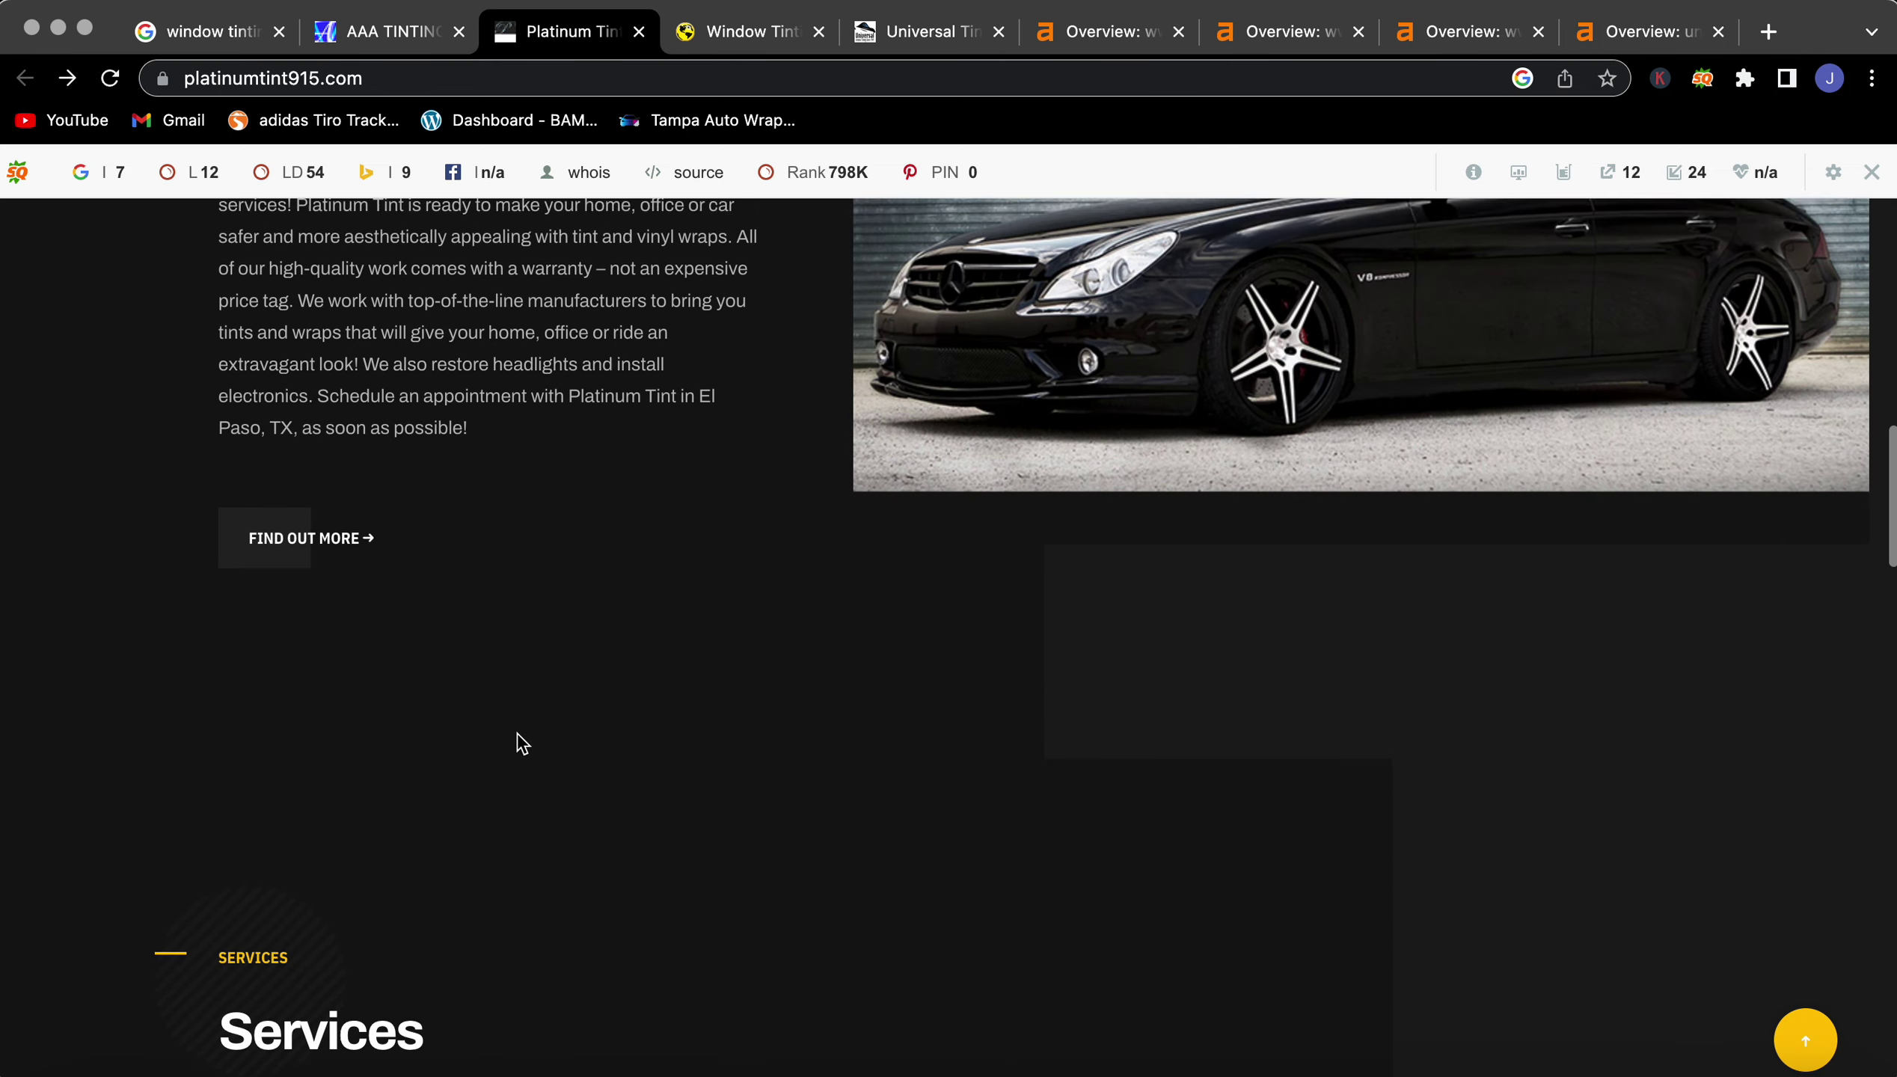
pyautogui.scroll(3, 520, 742)
pyautogui.click(225, 33)
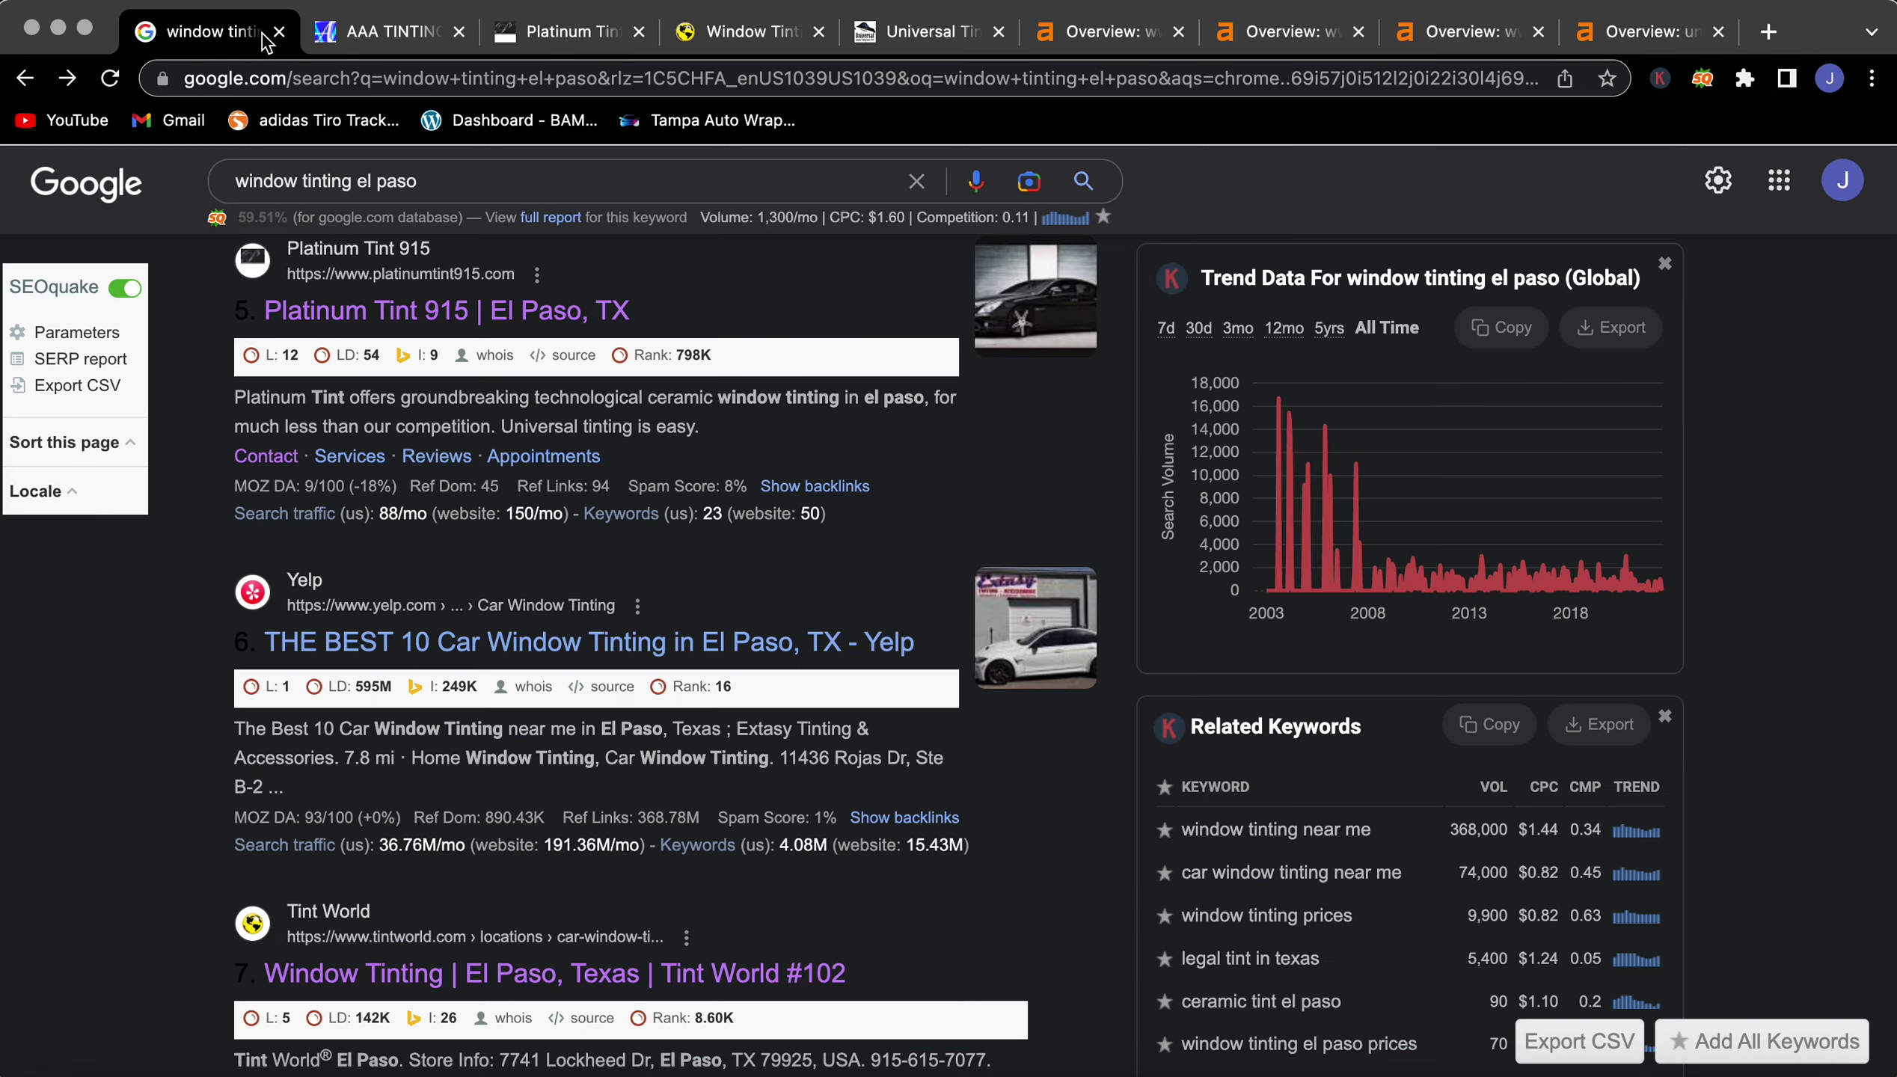
pyautogui.scroll(1, 638, 534)
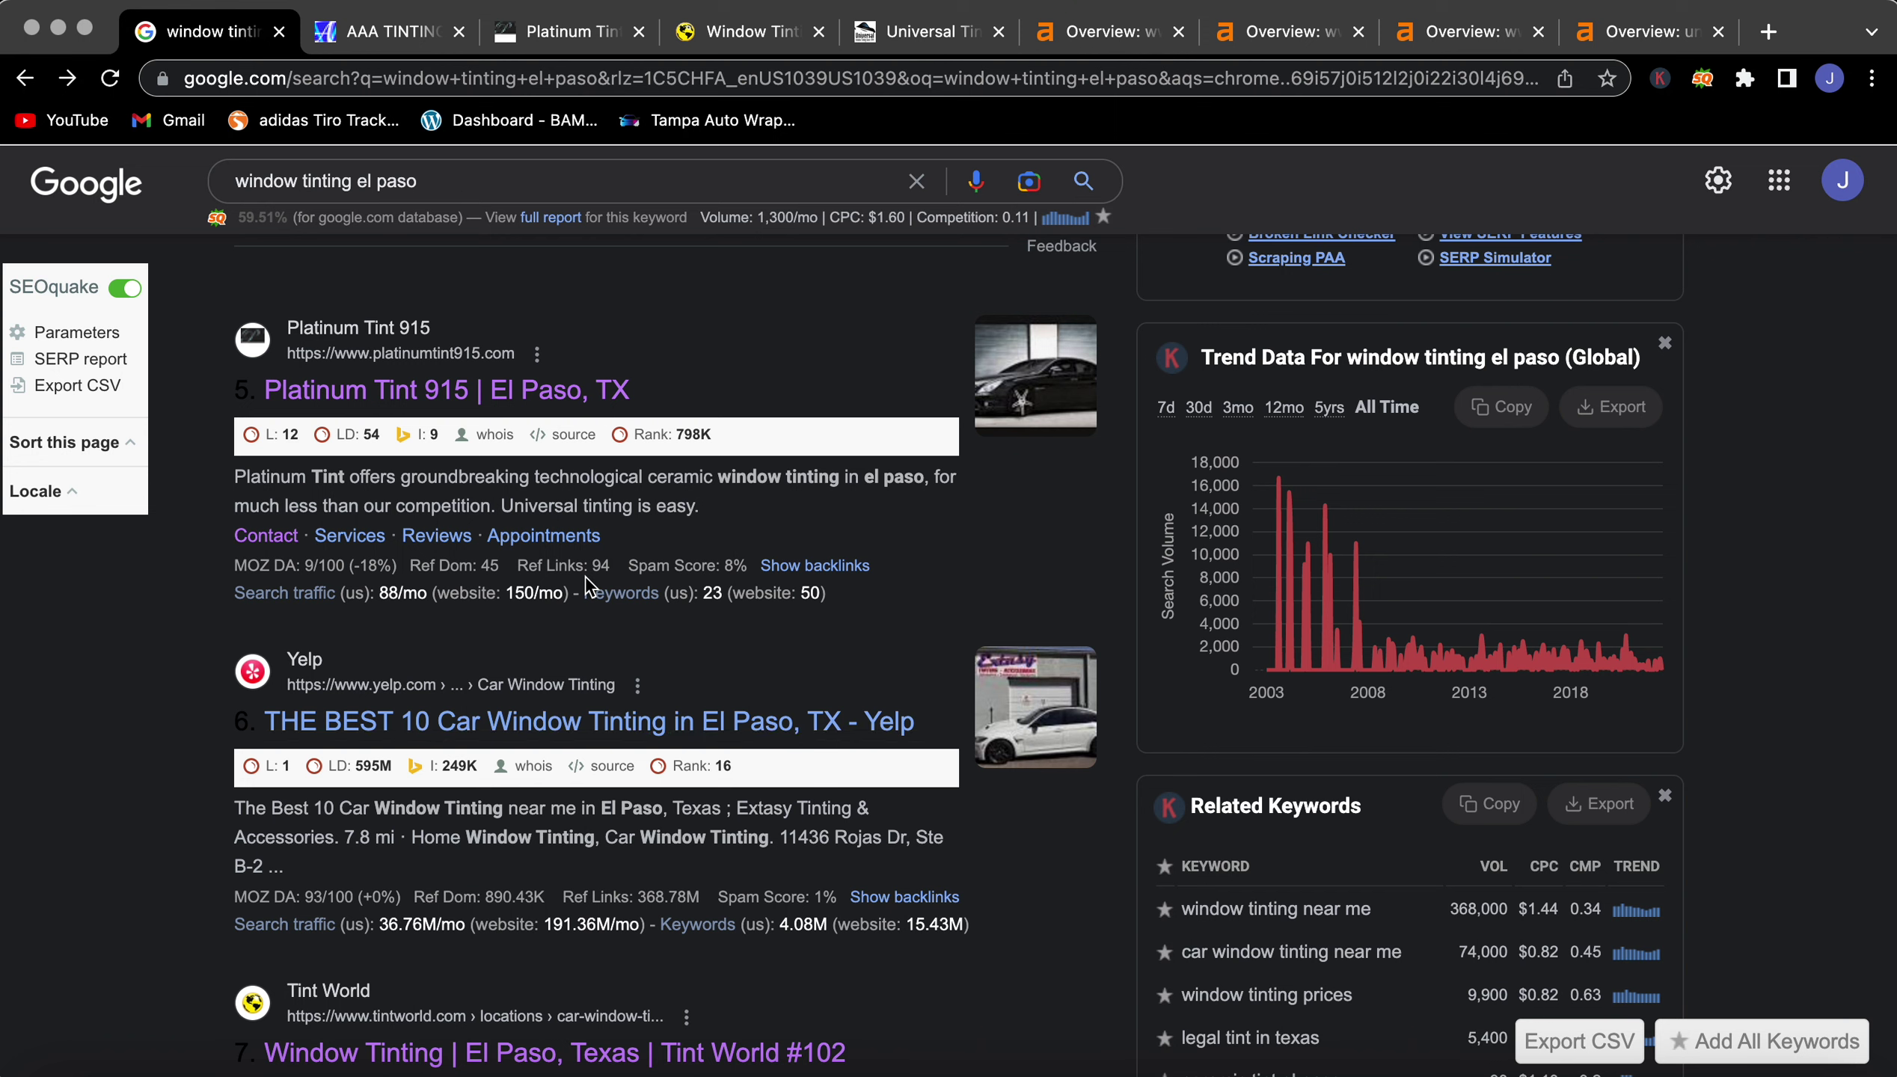
pyautogui.click(560, 33)
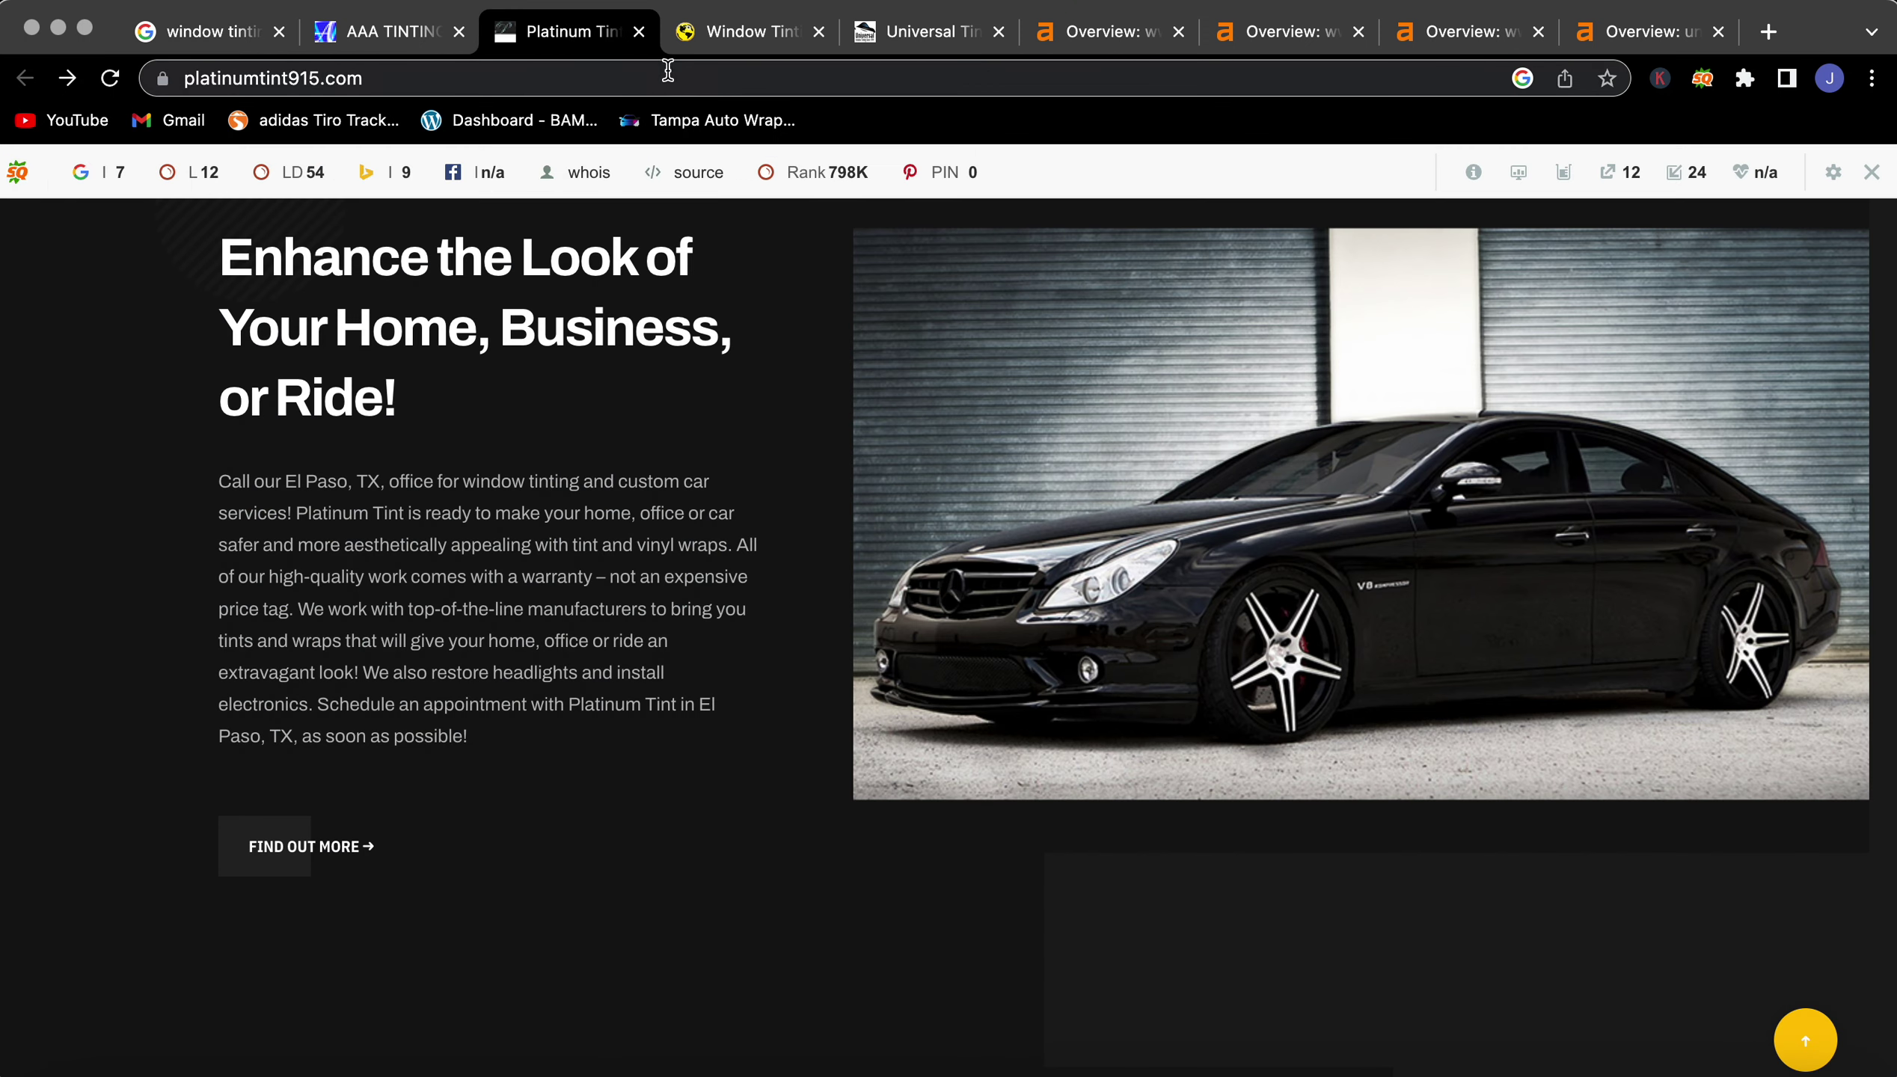
pyautogui.click(731, 40)
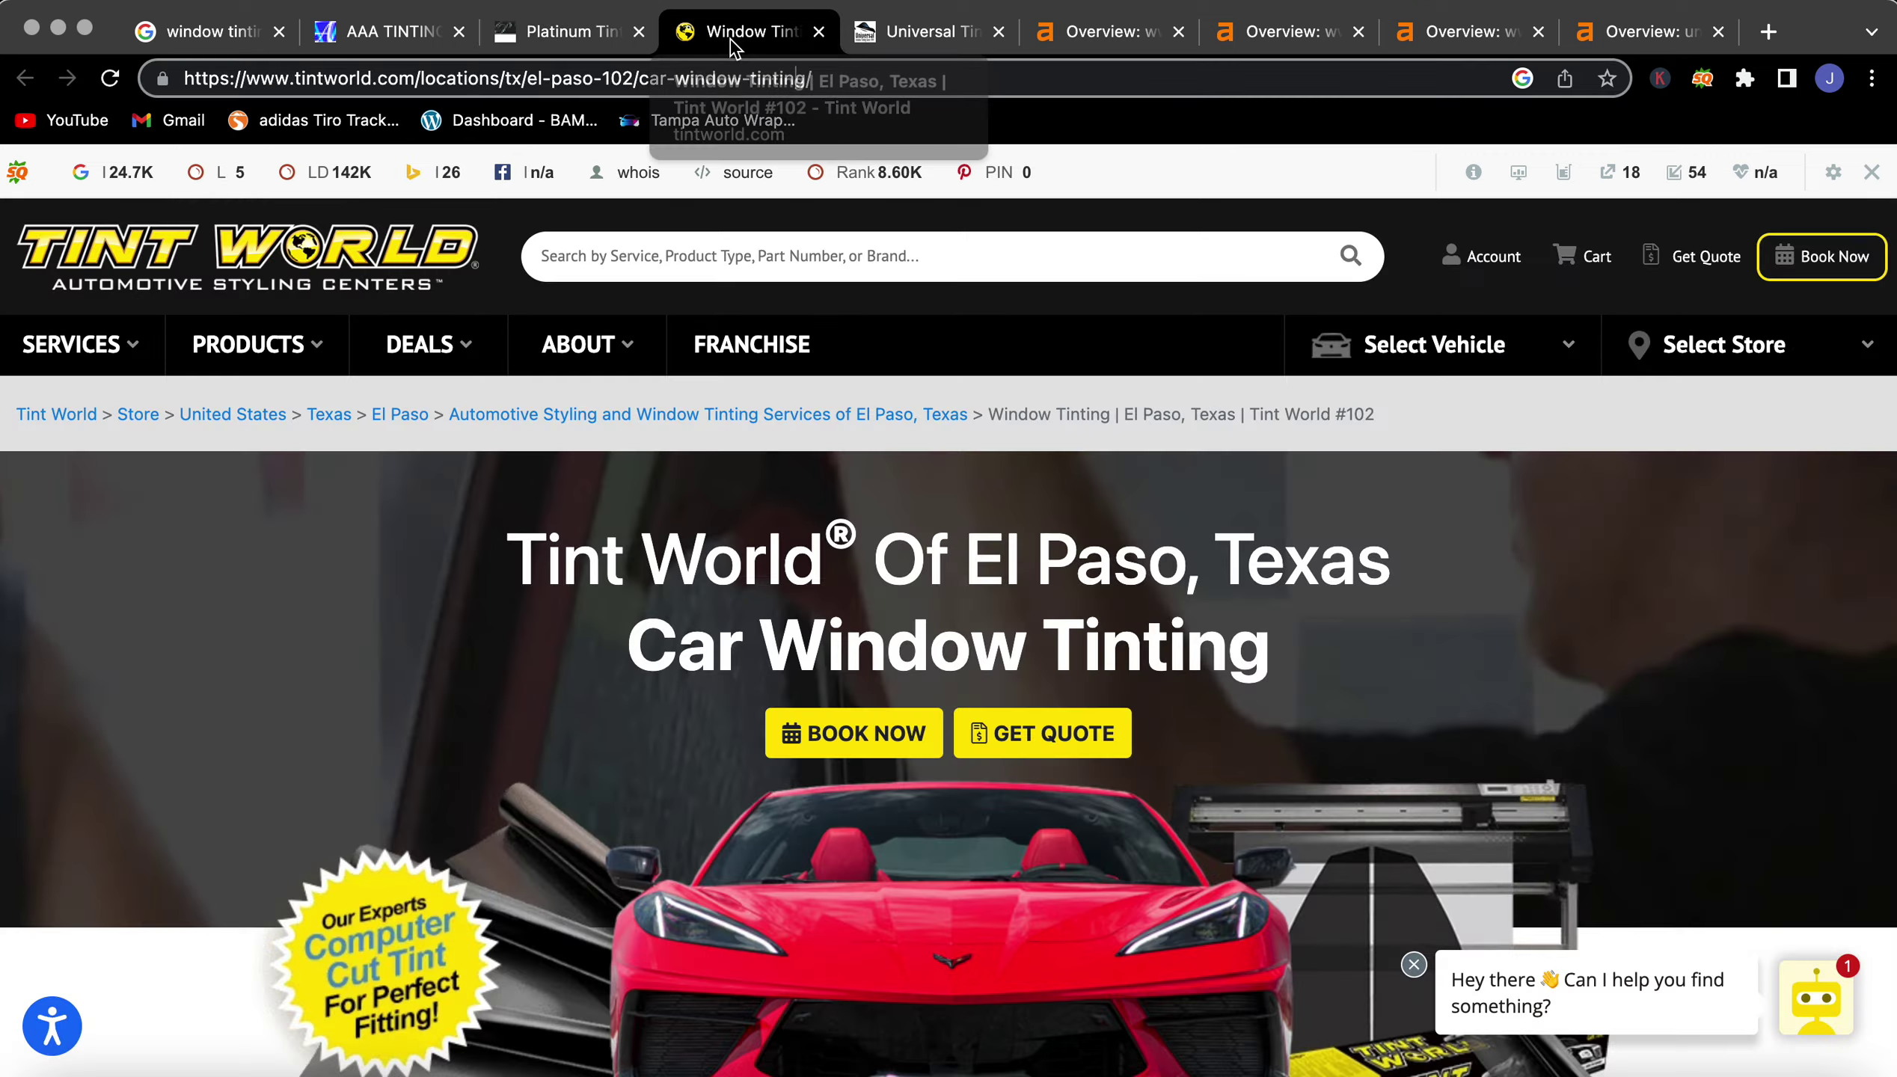
pyautogui.scroll(-3, 829, 735)
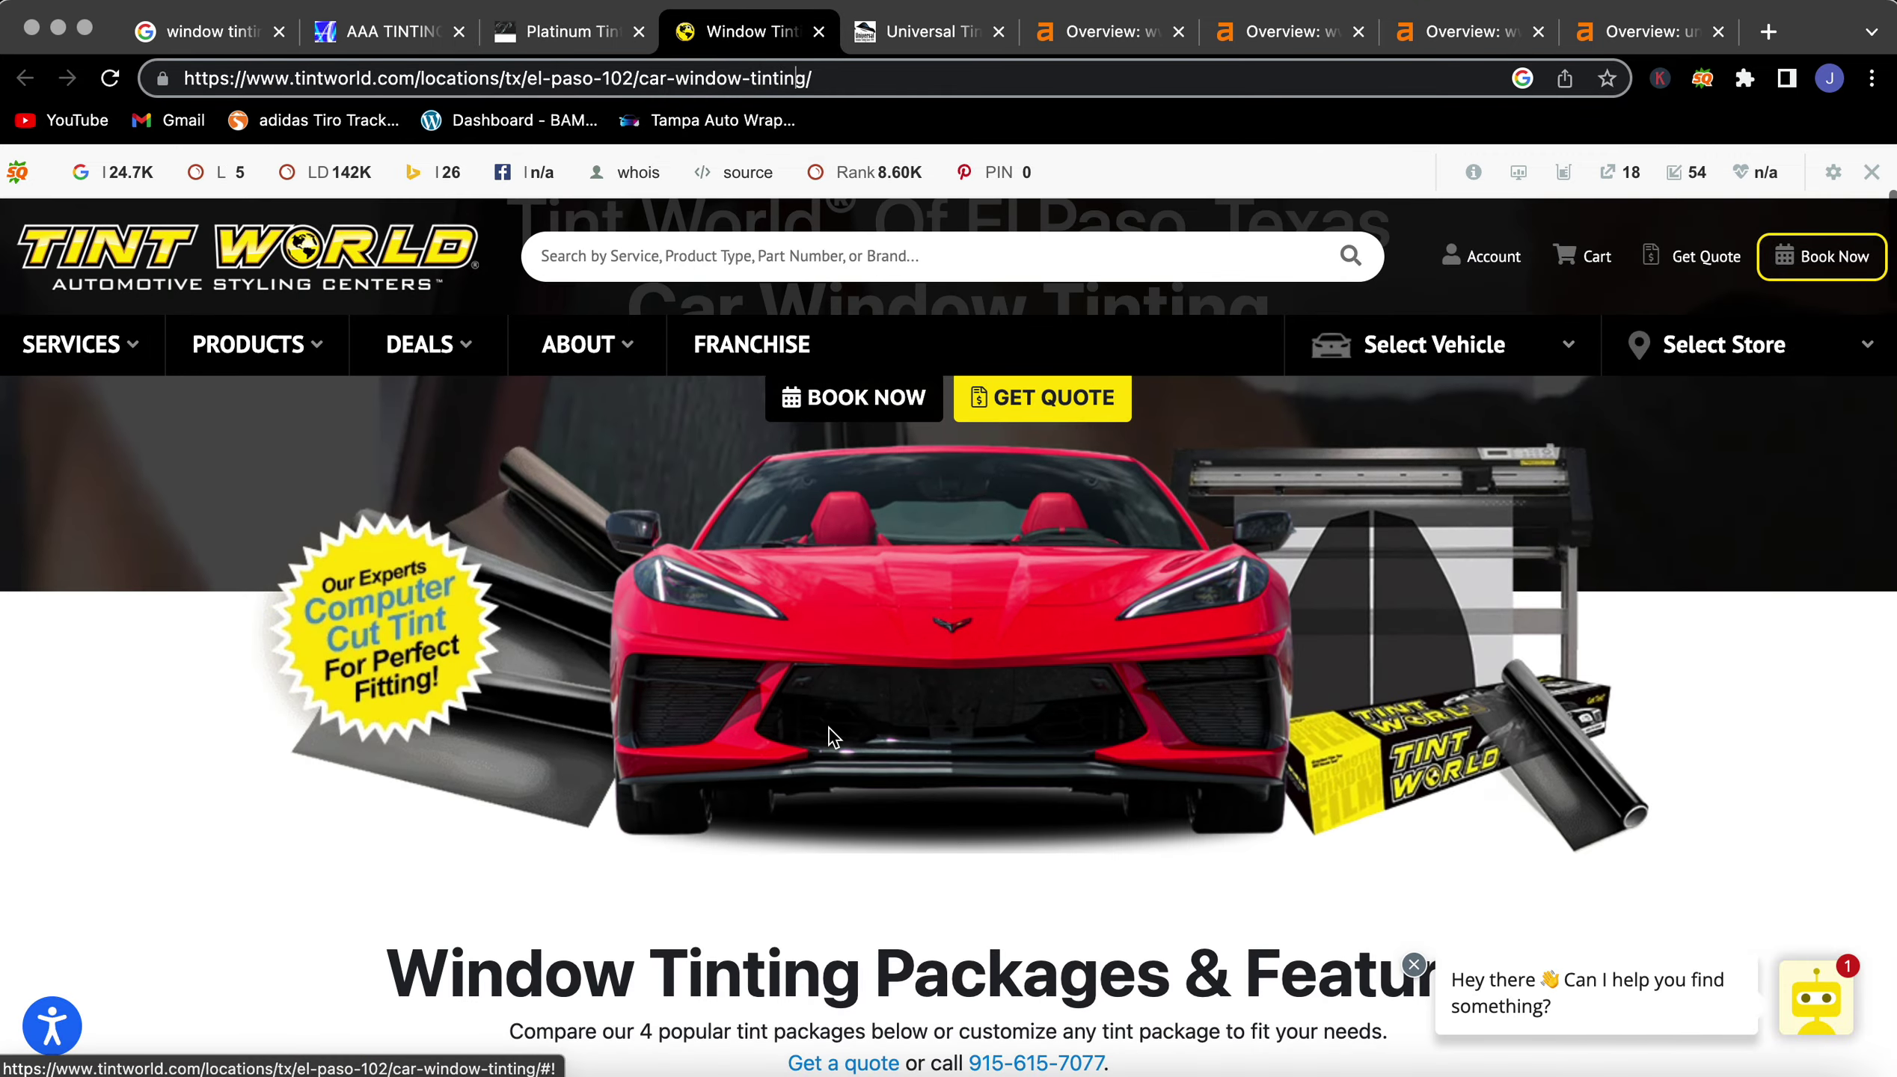
pyautogui.scroll(-3, 829, 735)
pyautogui.scroll(-2, 829, 735)
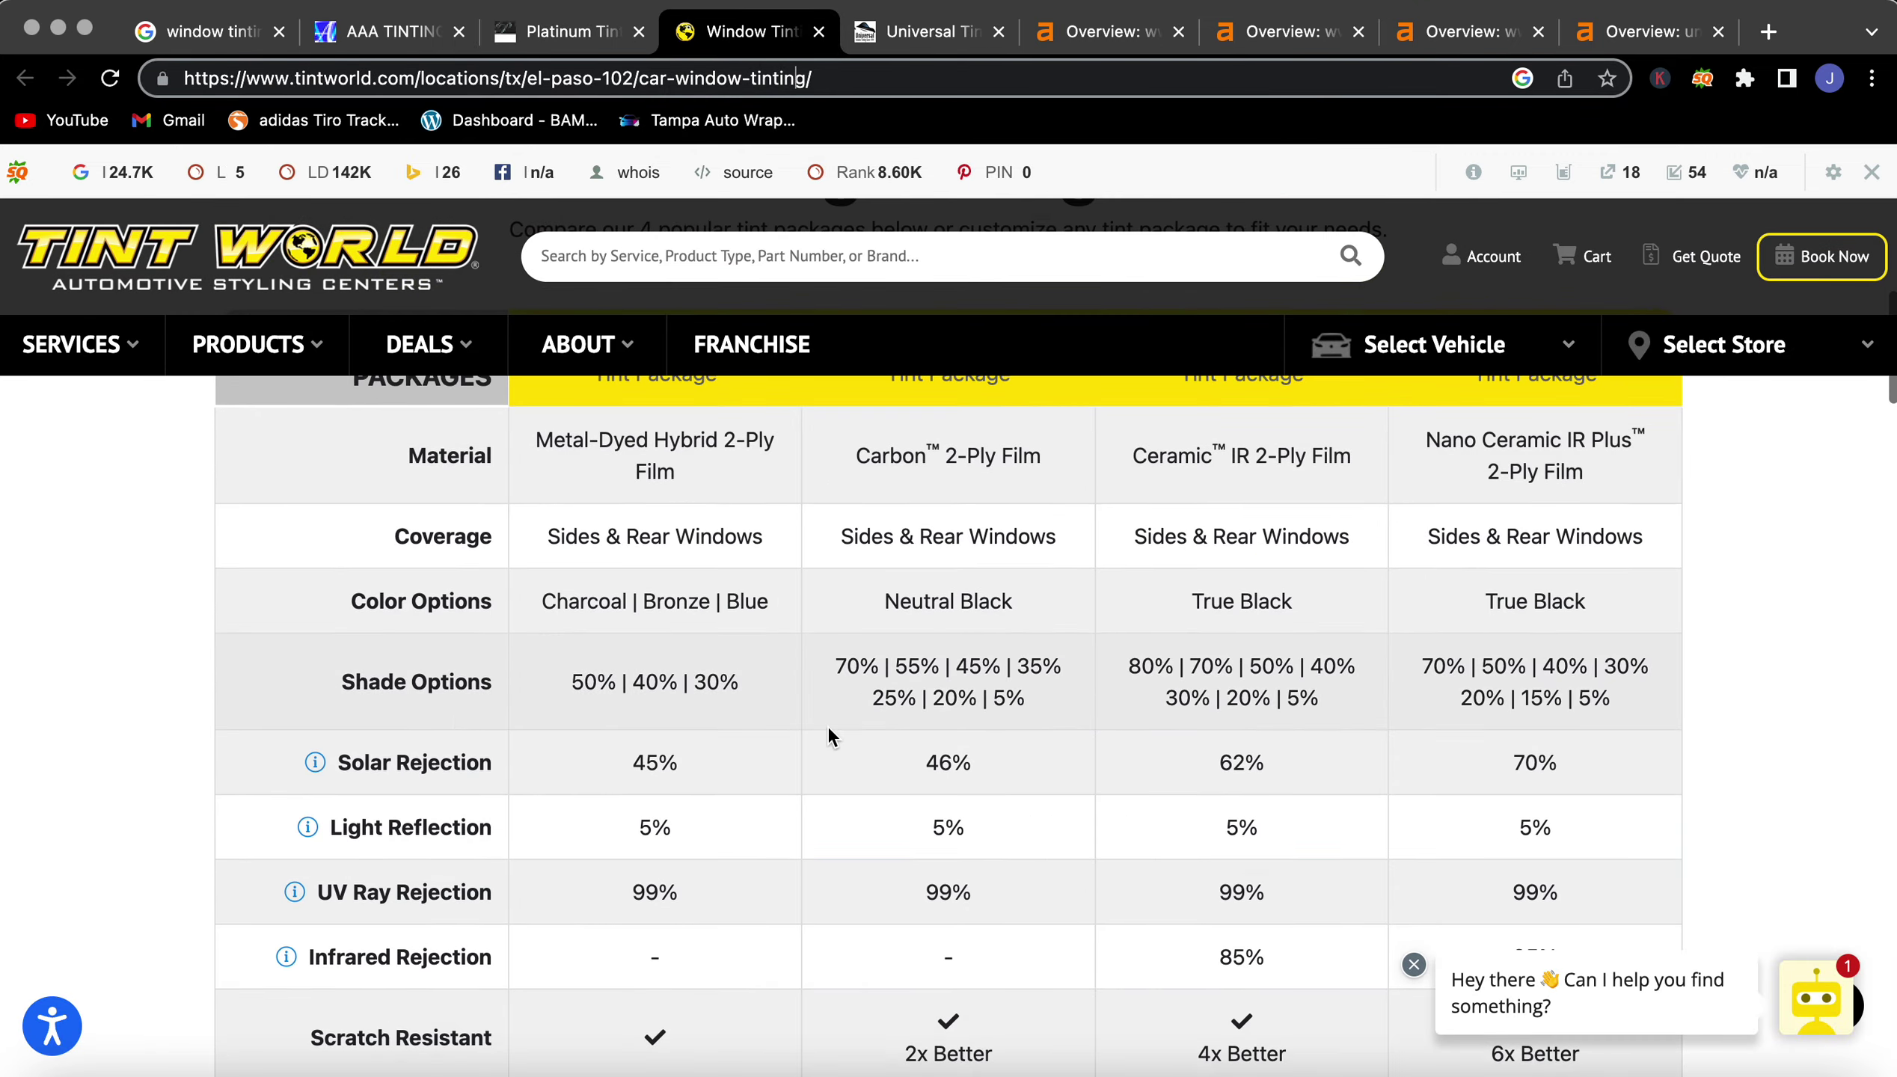
pyautogui.scroll(-5, 829, 735)
pyautogui.scroll(-2, 829, 735)
pyautogui.scroll(-3, 829, 734)
pyautogui.scroll(2, 828, 727)
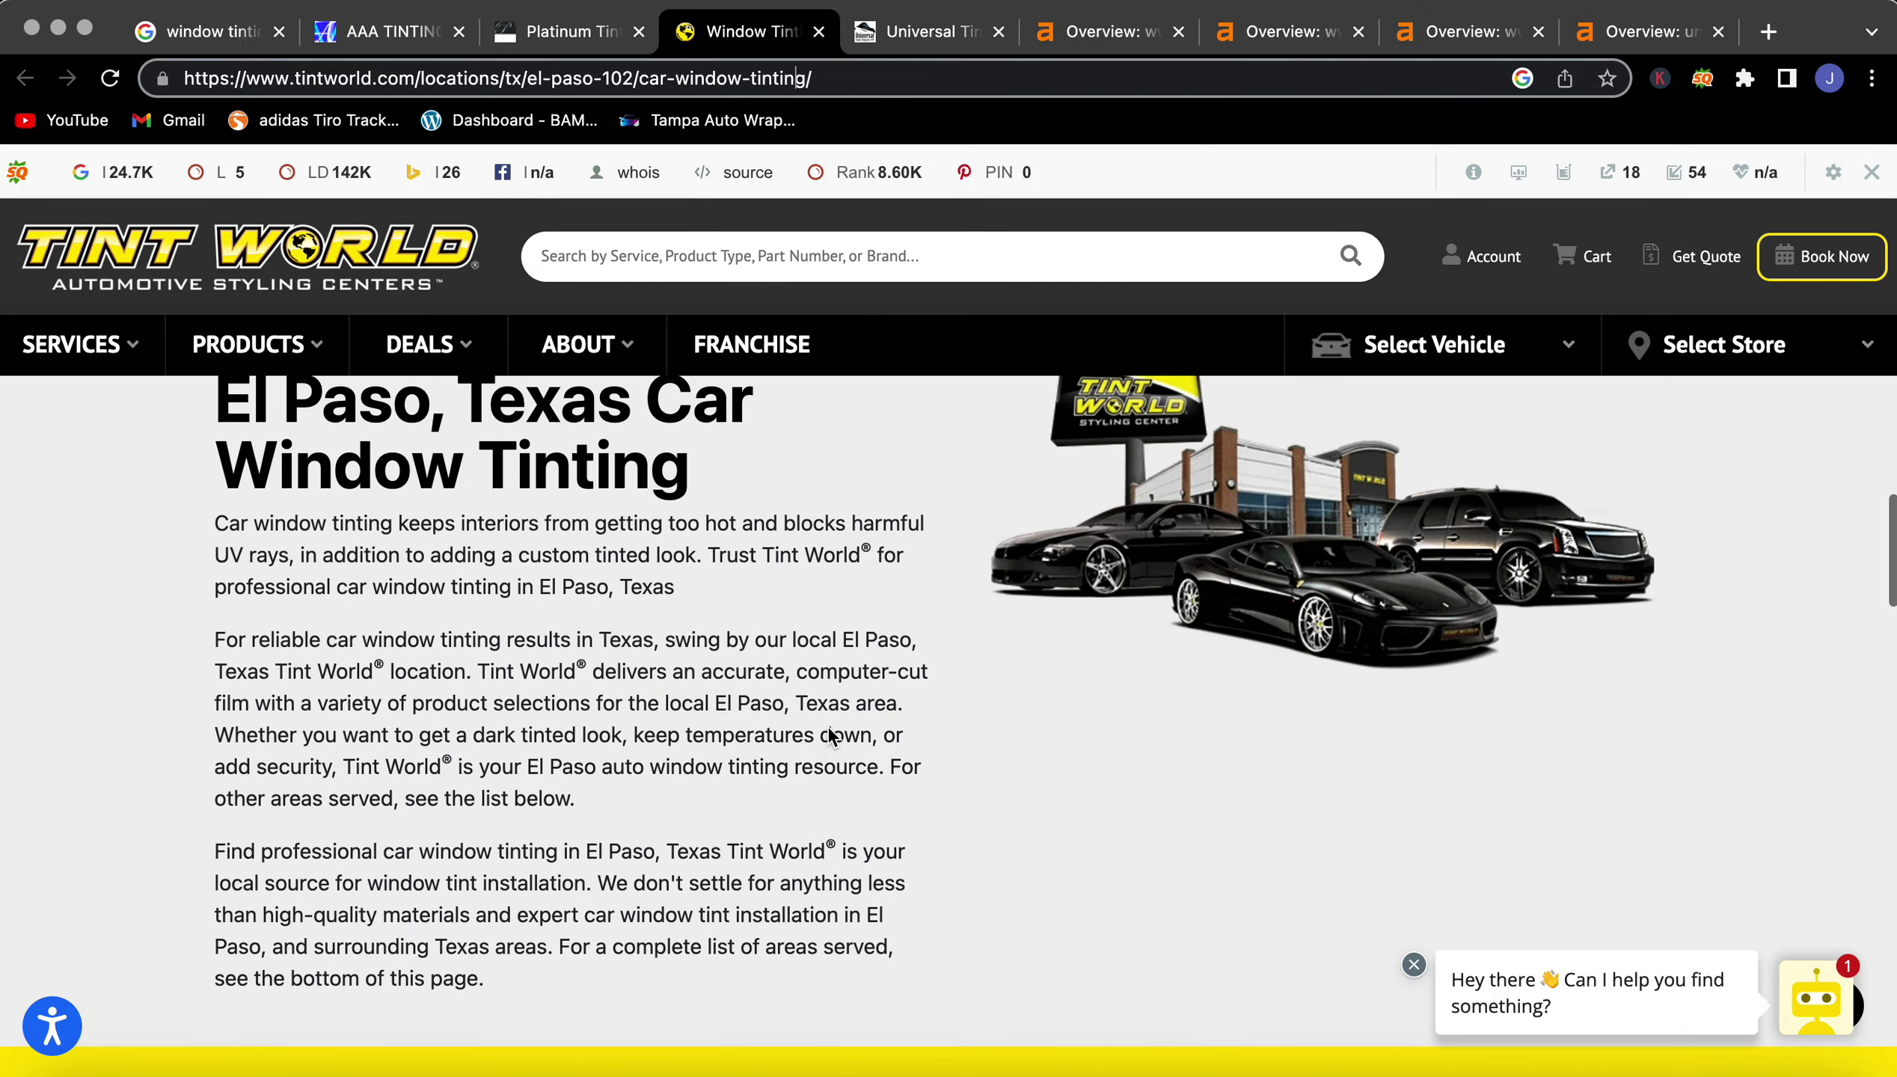
pyautogui.scroll(-5, 827, 727)
pyautogui.scroll(-5, 827, 727)
pyautogui.scroll(-5, 828, 727)
pyautogui.scroll(-5, 827, 727)
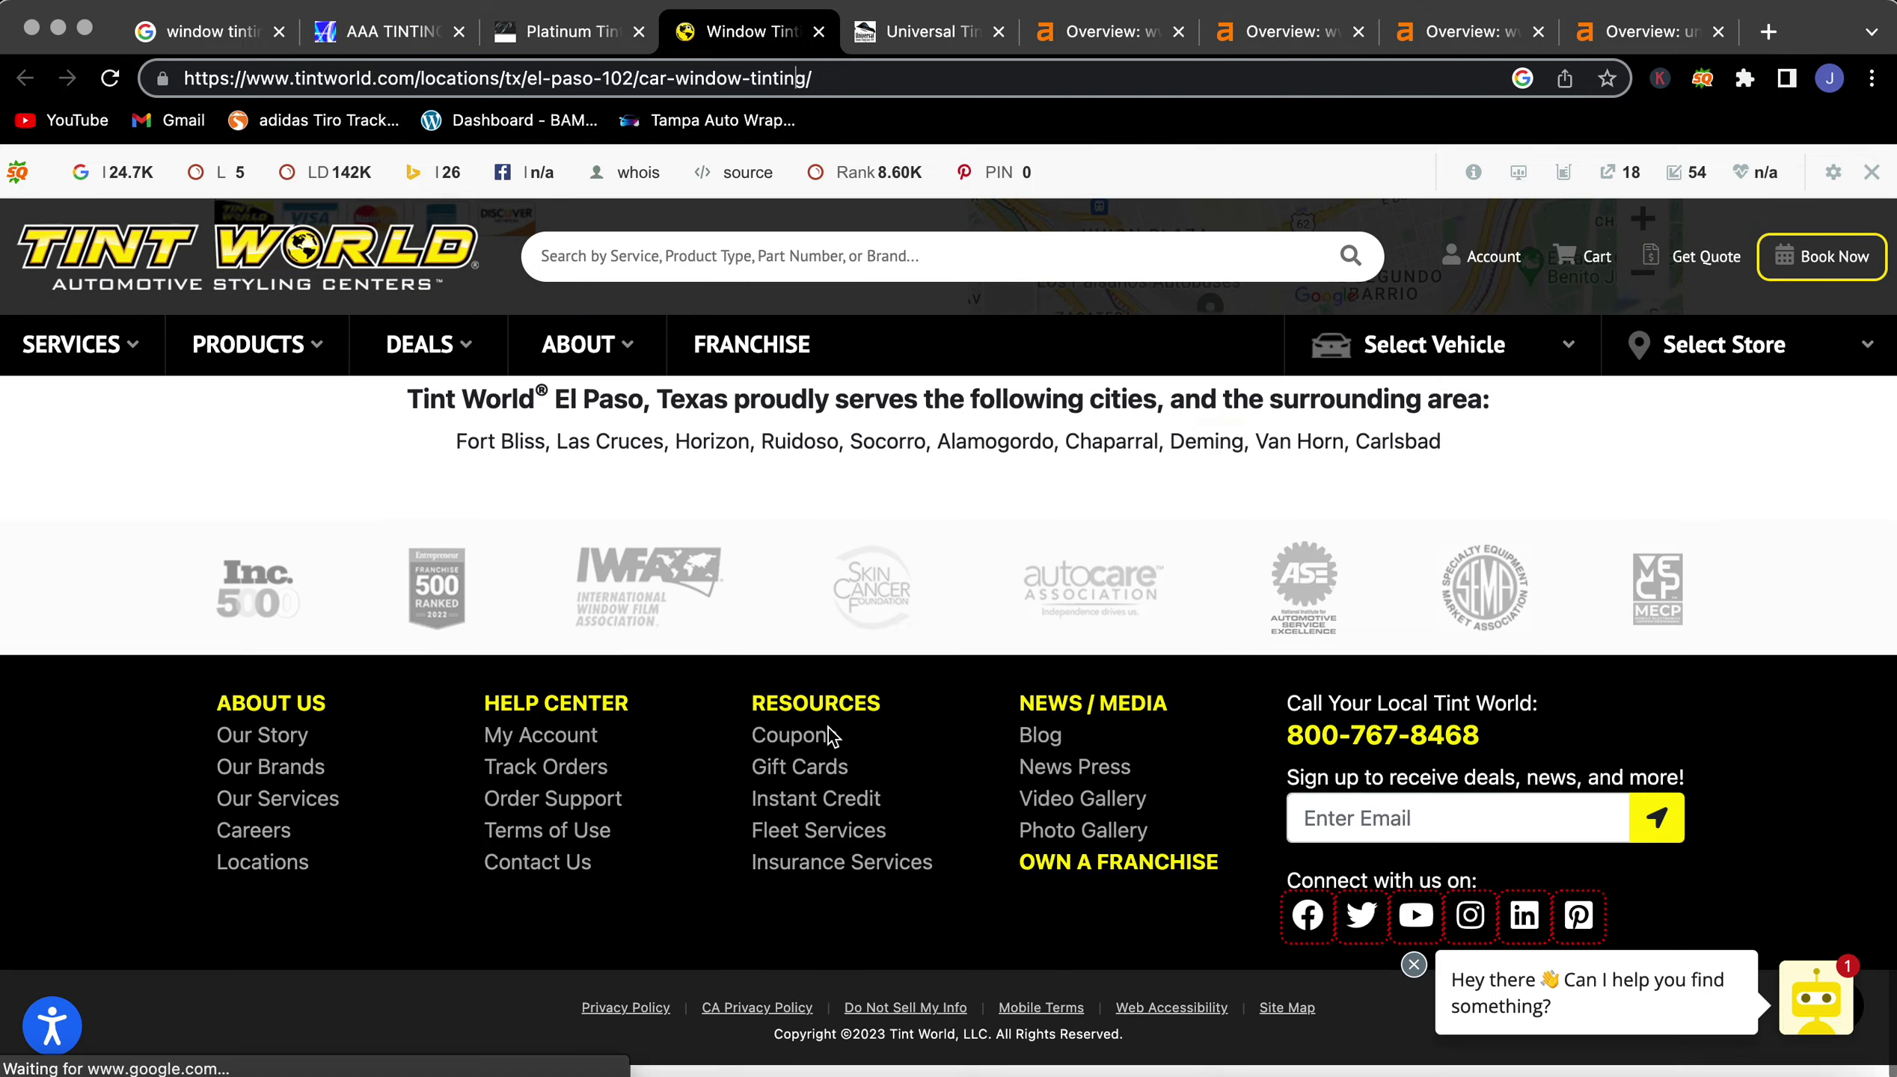
pyautogui.scroll(3, 827, 727)
pyautogui.scroll(10, 828, 728)
pyautogui.scroll(-1, 827, 727)
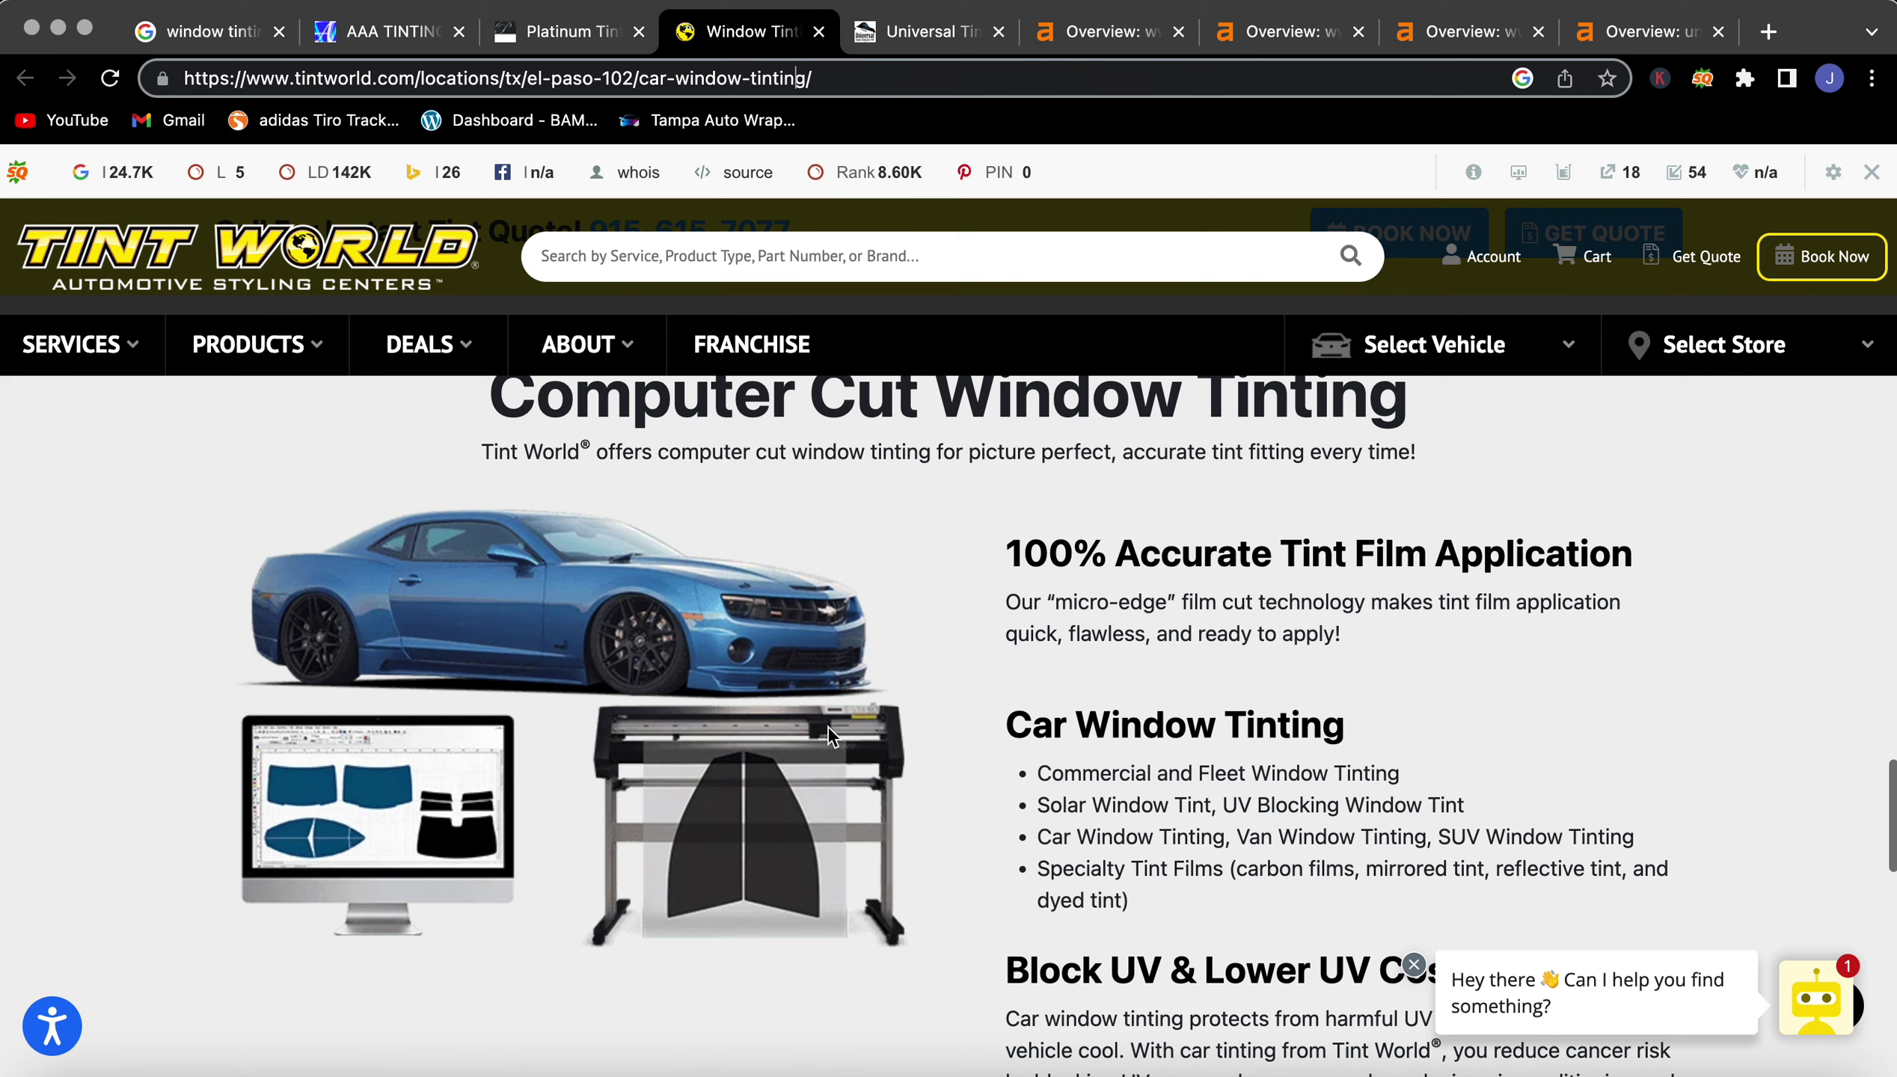
pyautogui.scroll(1, 827, 727)
pyautogui.scroll(1, 828, 727)
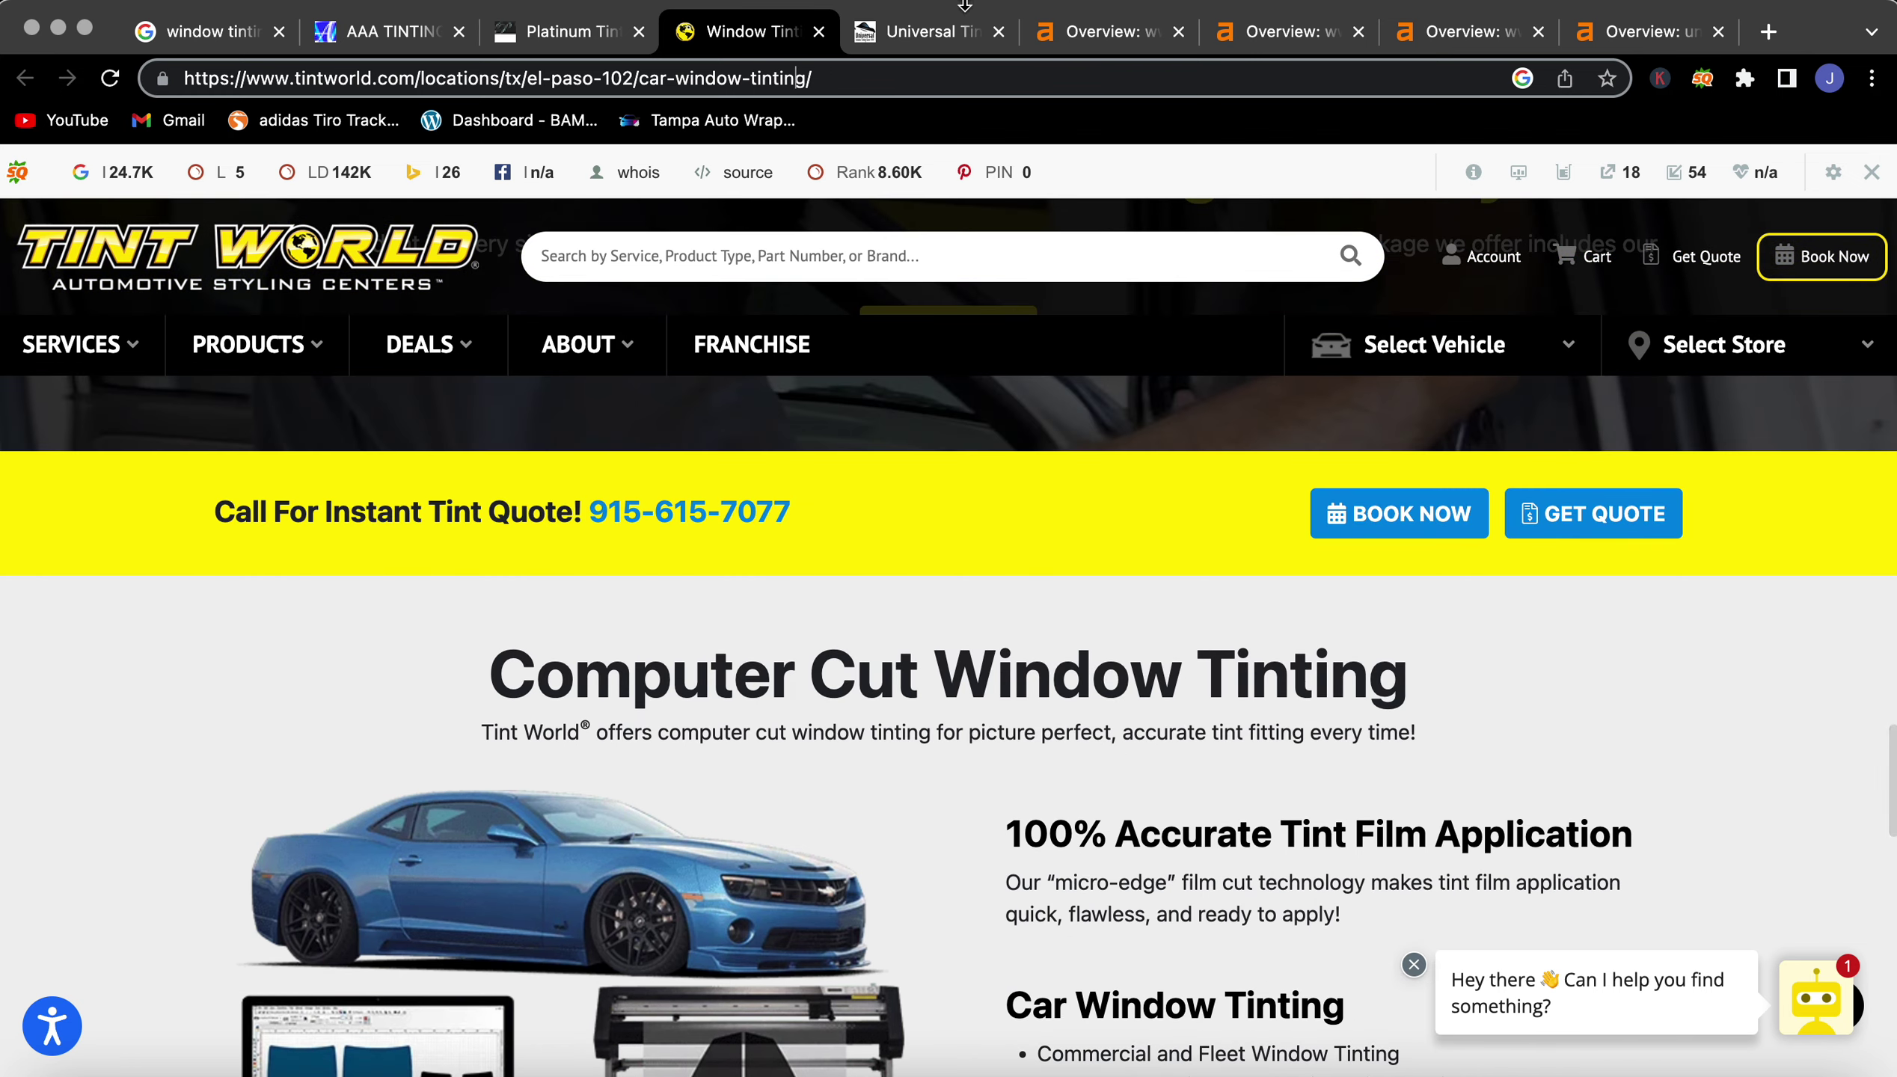
pyautogui.scroll(2, 830, 507)
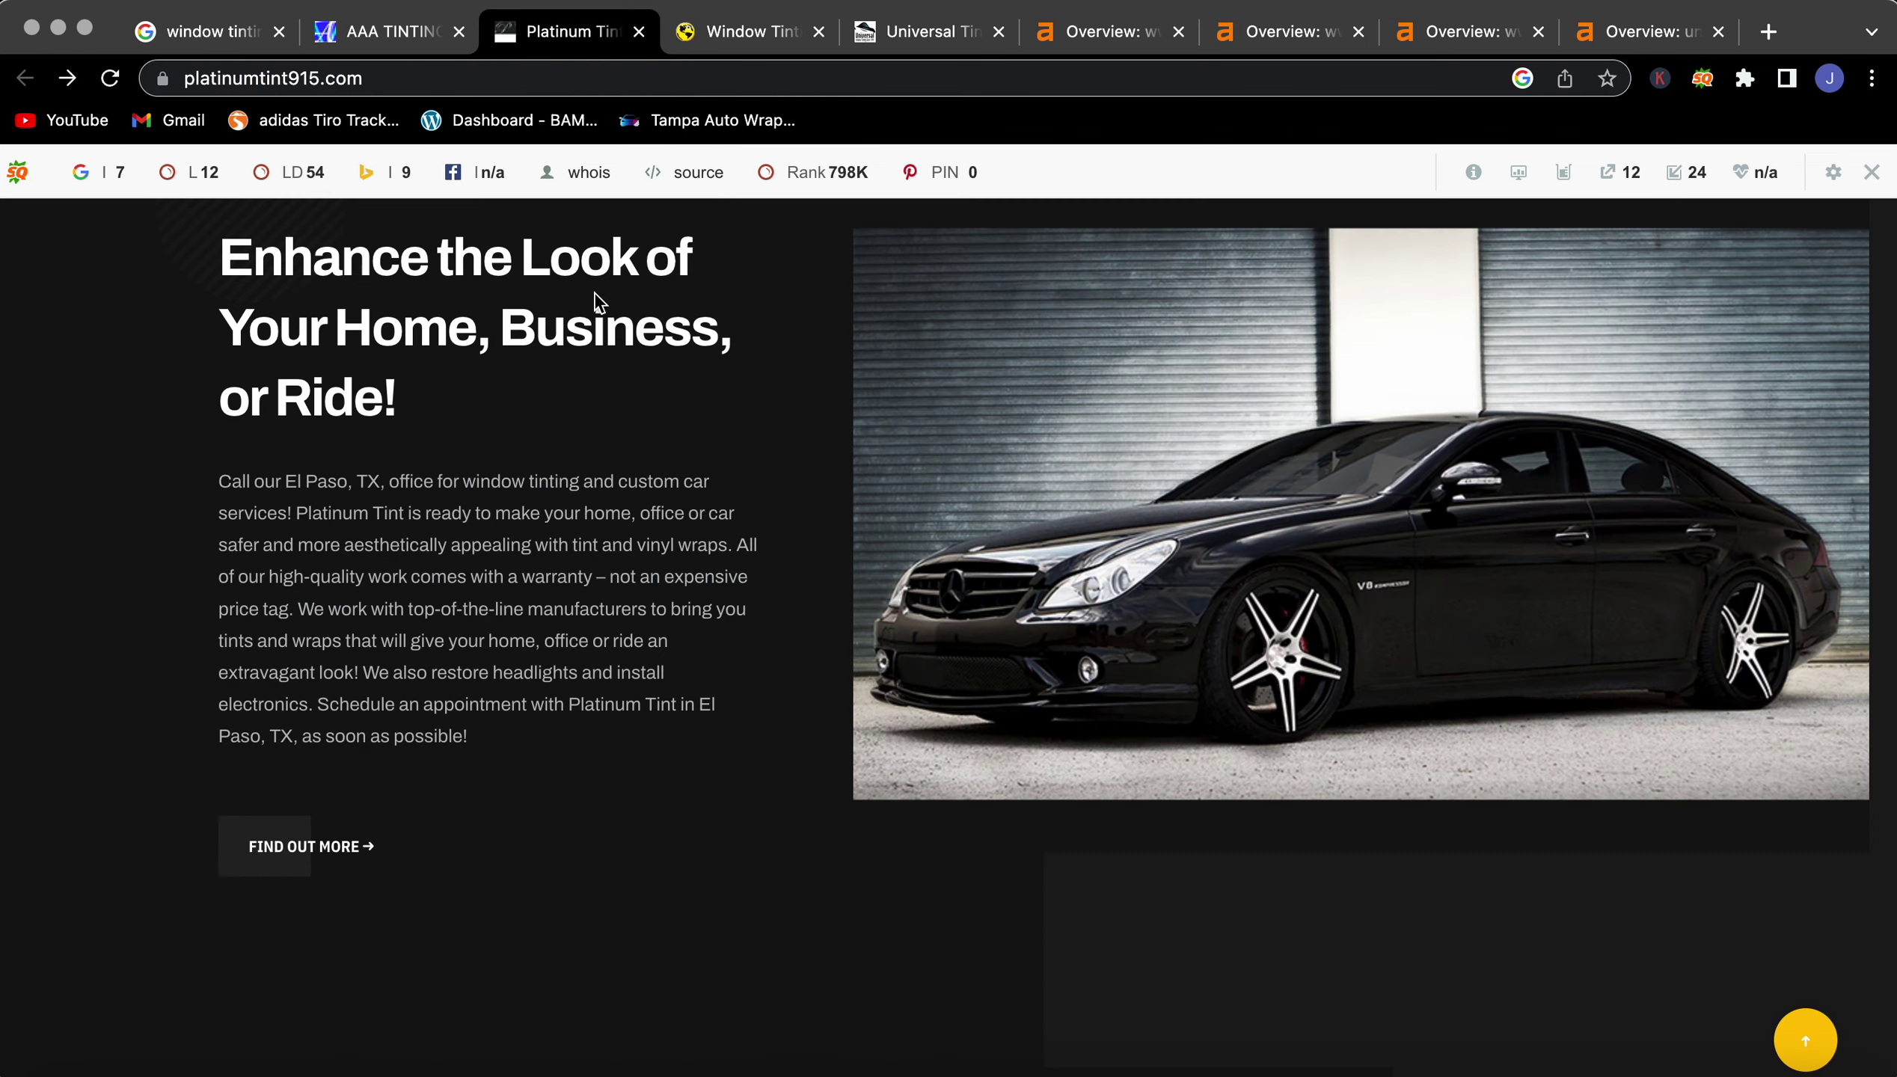
# Step: Open Universal Tinting's site and advance its review carousel twice to later customer reviews
pyautogui.click(579, 33)
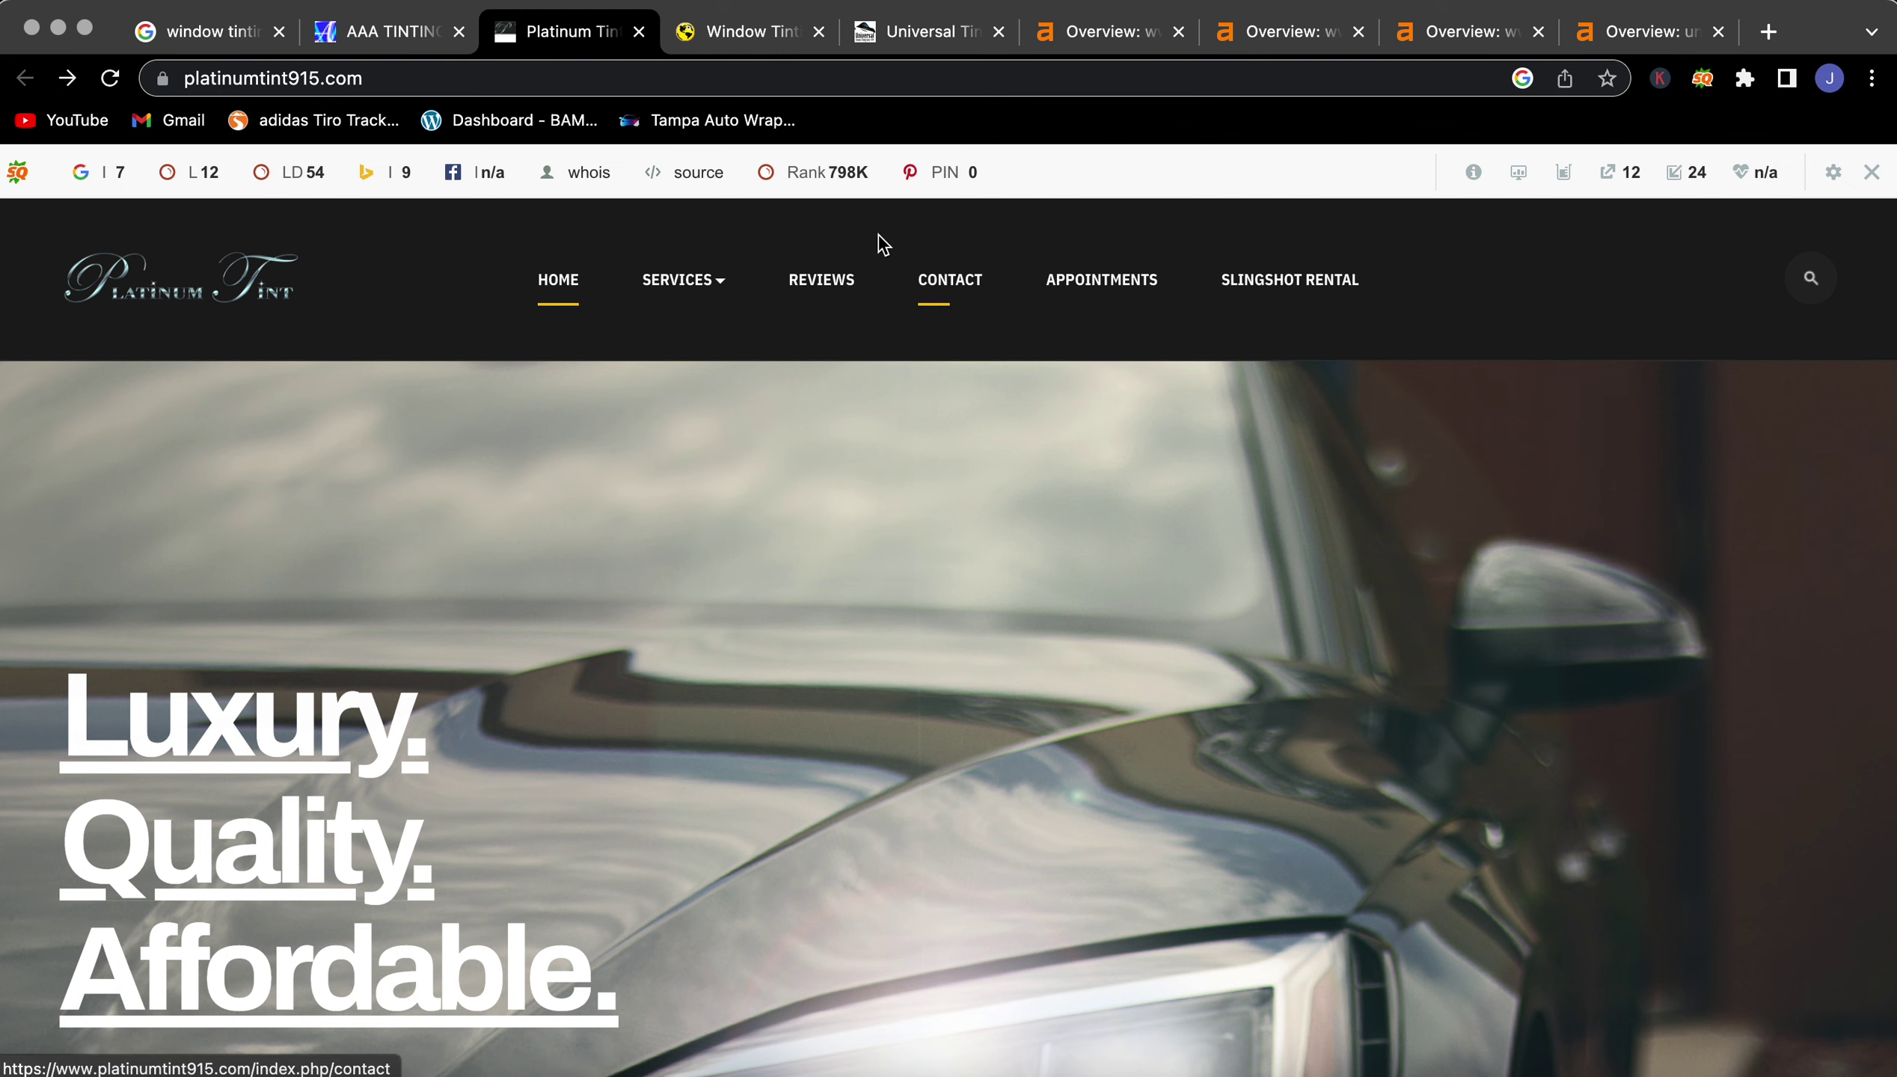
pyautogui.click(904, 35)
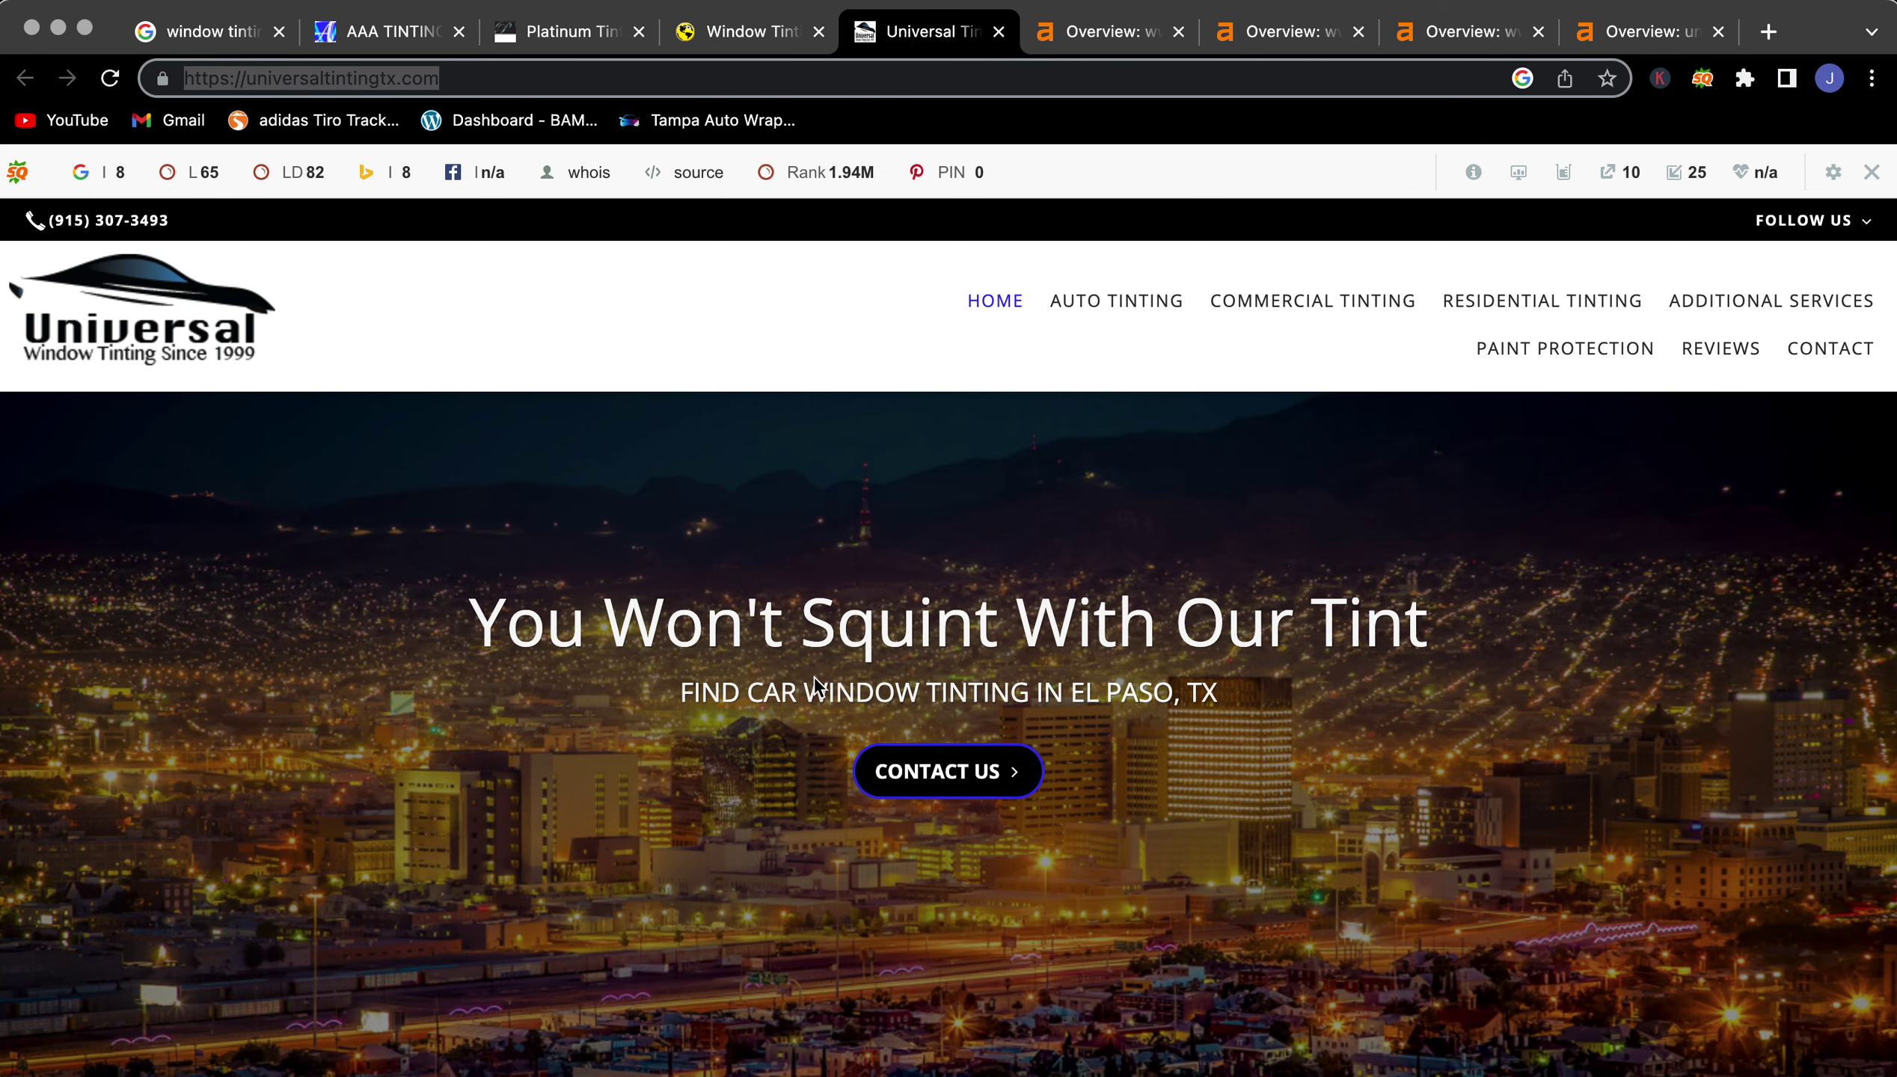
pyautogui.scroll(-2, 812, 687)
pyautogui.scroll(-1, 812, 687)
pyautogui.scroll(-1, 813, 687)
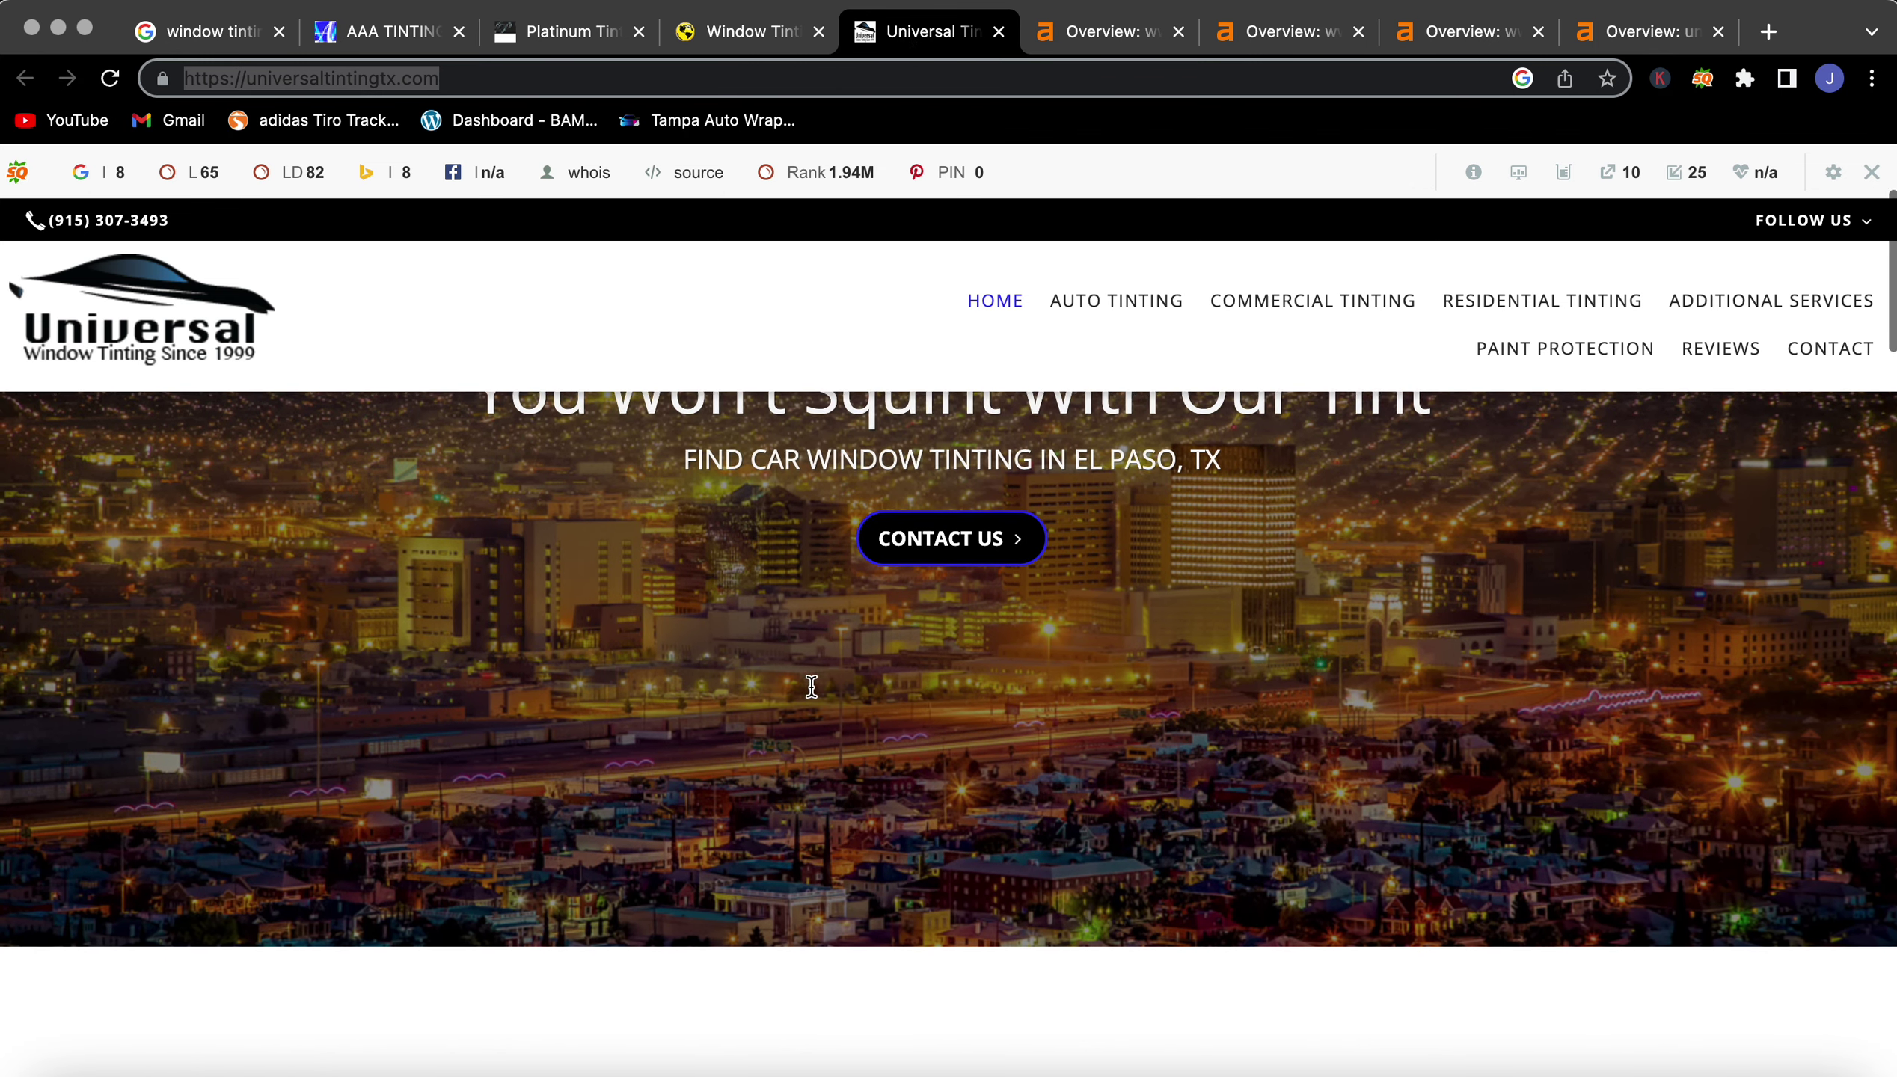
pyautogui.scroll(-2, 811, 690)
pyautogui.scroll(-3, 810, 694)
pyautogui.scroll(3, 809, 695)
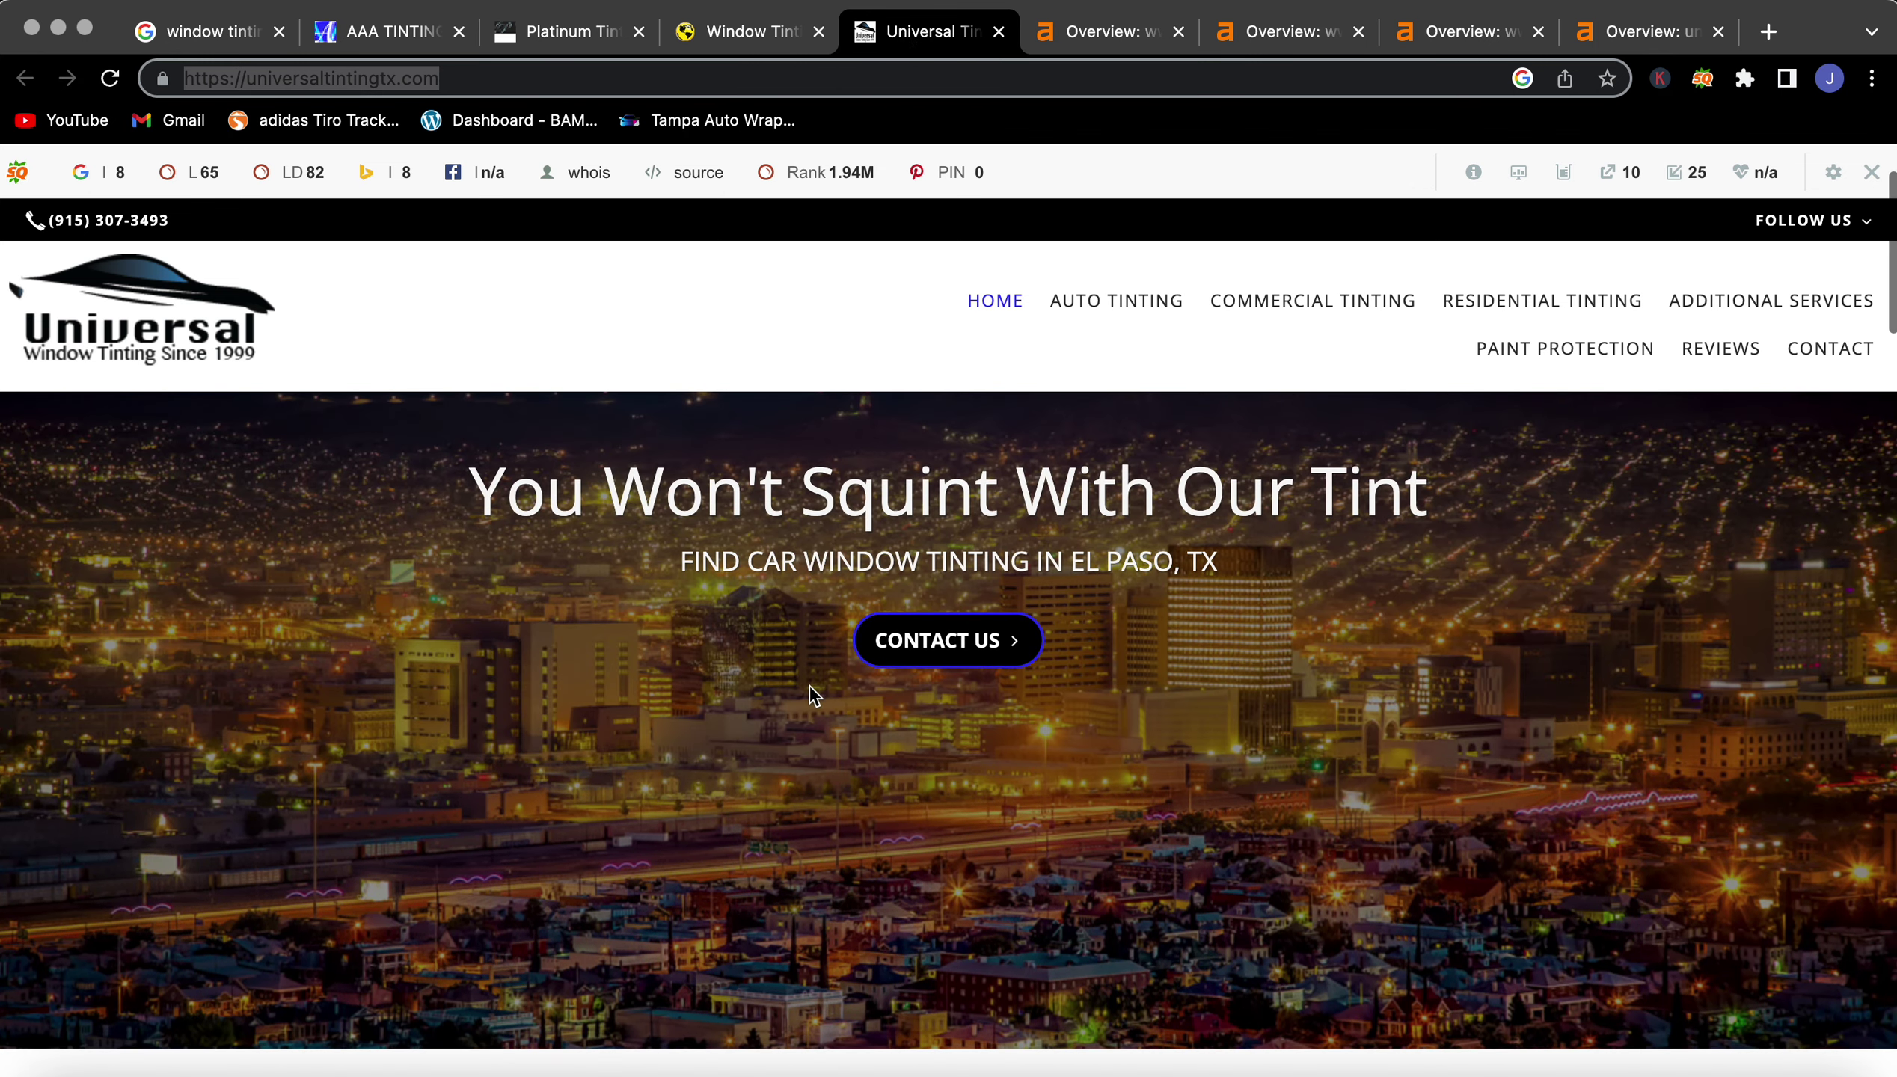
pyautogui.scroll(1, 809, 694)
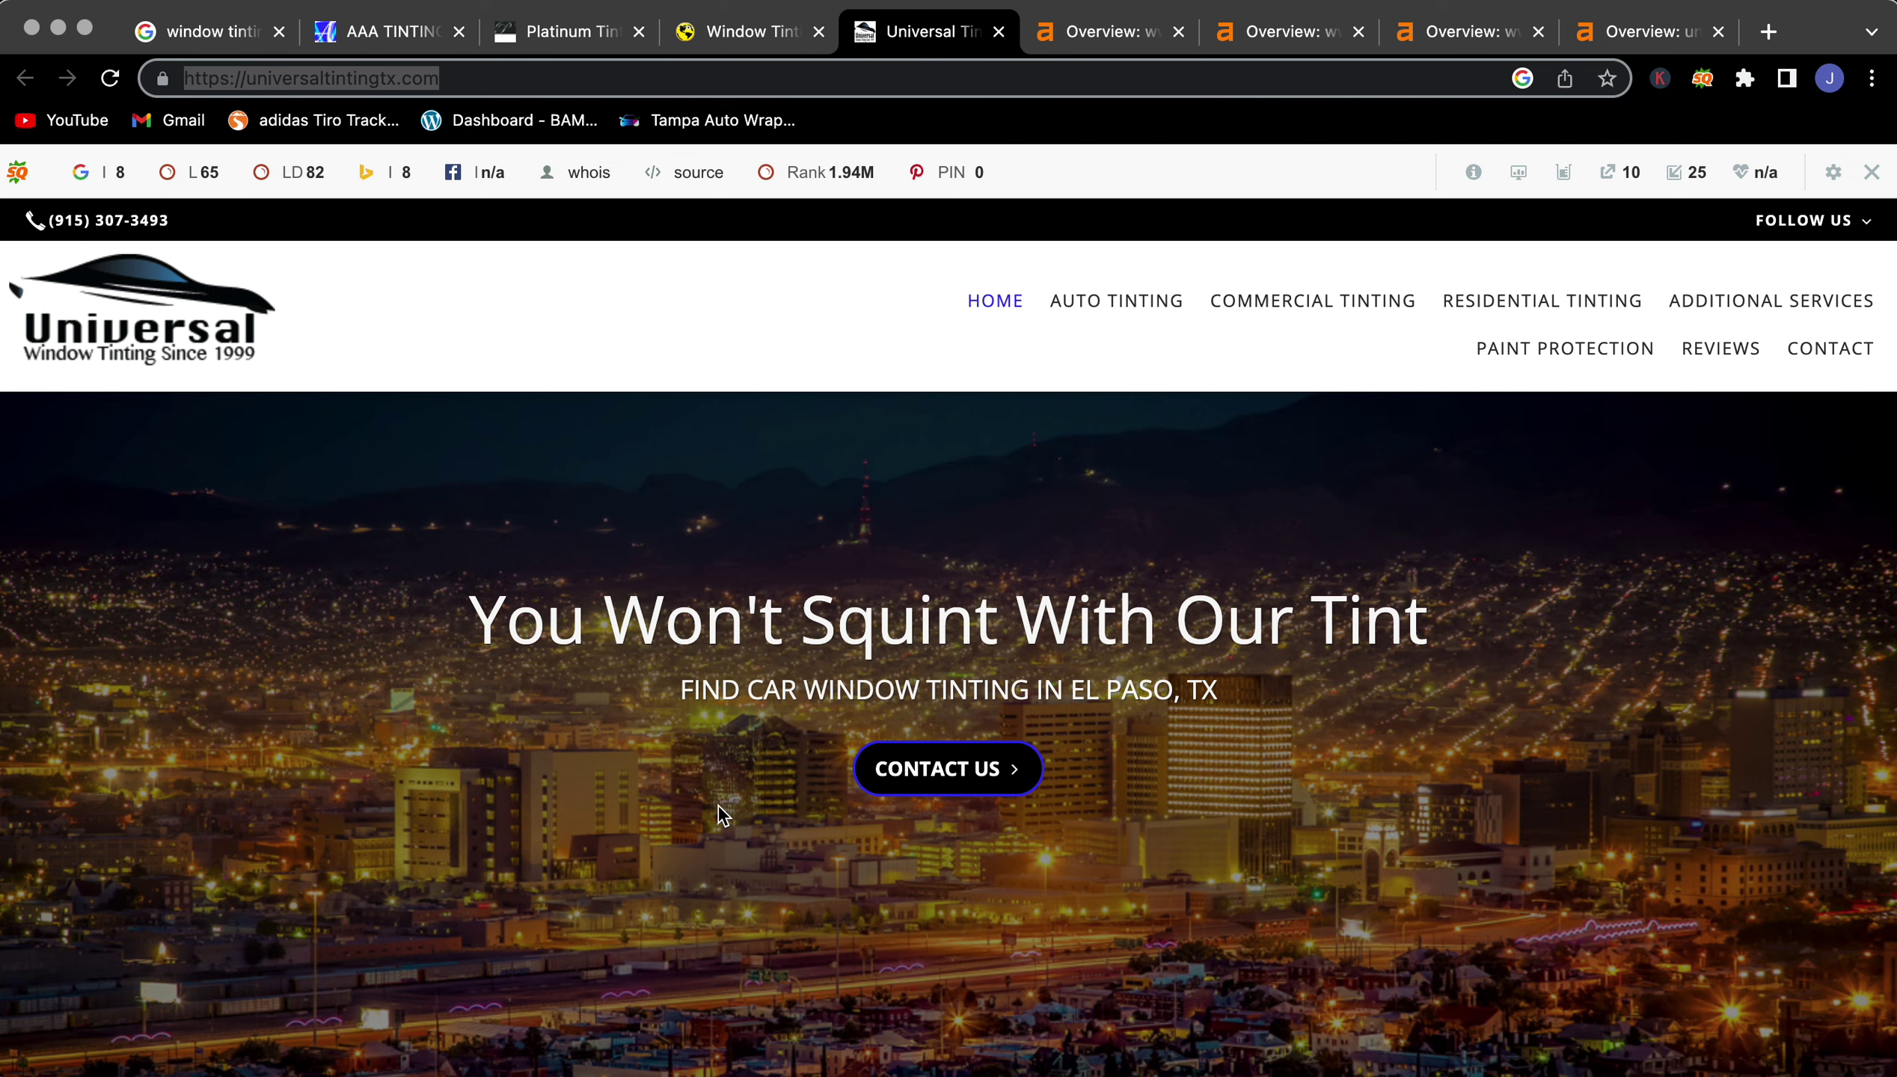
pyautogui.scroll(-2, 718, 805)
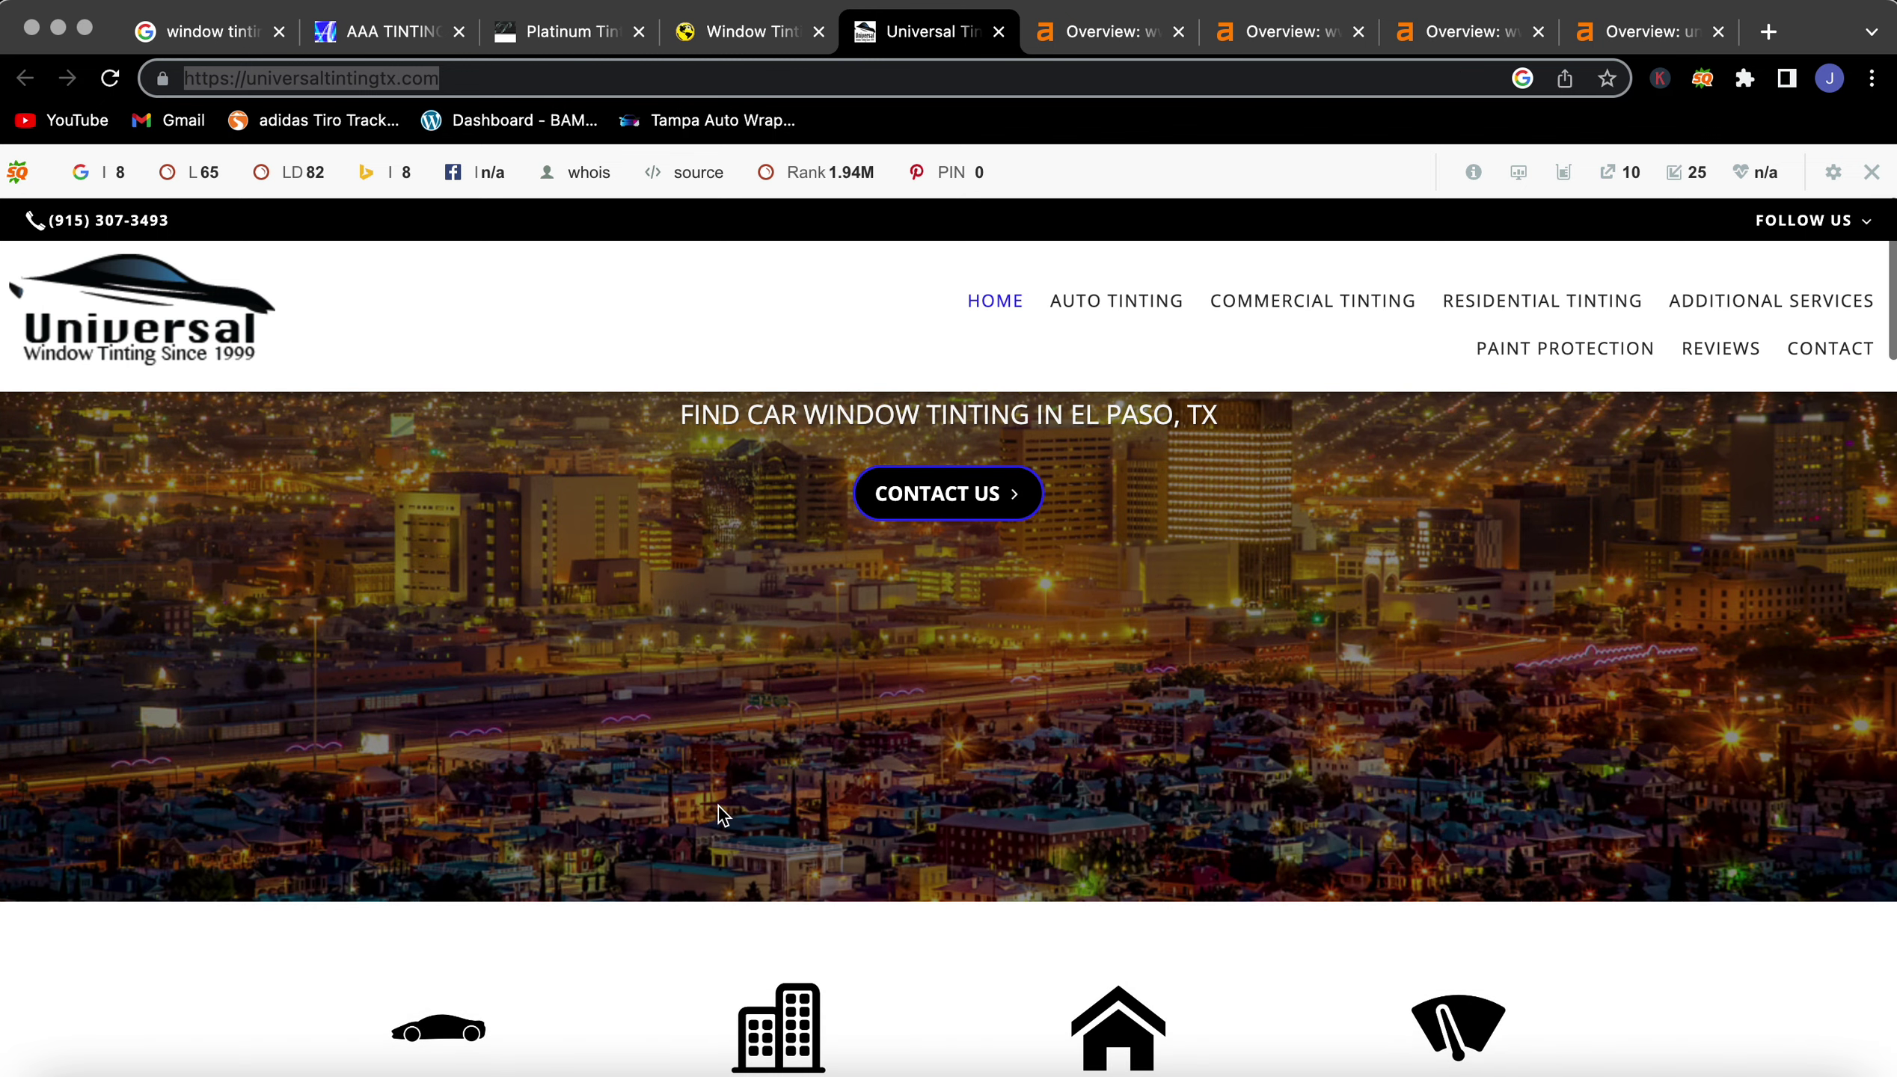
pyautogui.scroll(-3, 718, 806)
pyautogui.scroll(-3, 717, 806)
pyautogui.scroll(-2, 717, 806)
pyautogui.scroll(-5, 717, 805)
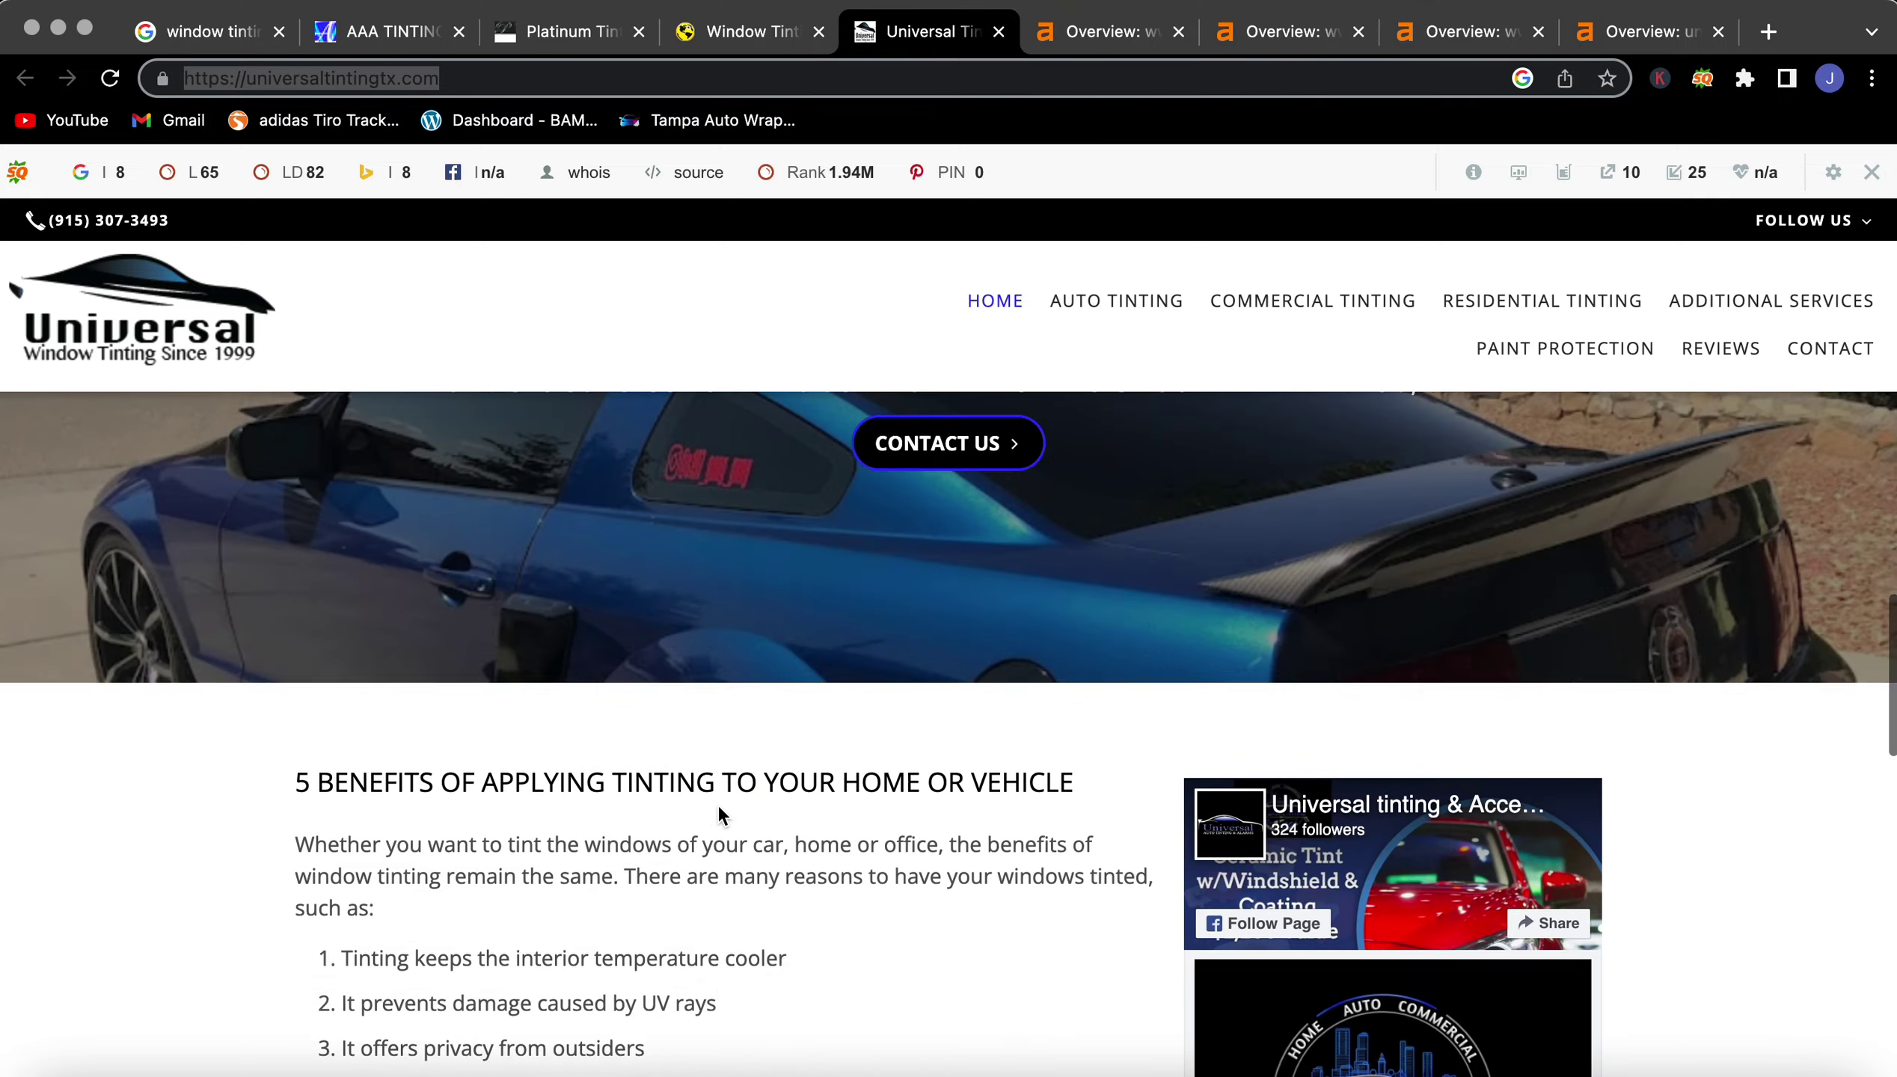
pyautogui.scroll(-5, 718, 805)
pyautogui.scroll(-5, 718, 805)
pyautogui.scroll(-2, 717, 815)
pyautogui.scroll(5, 718, 815)
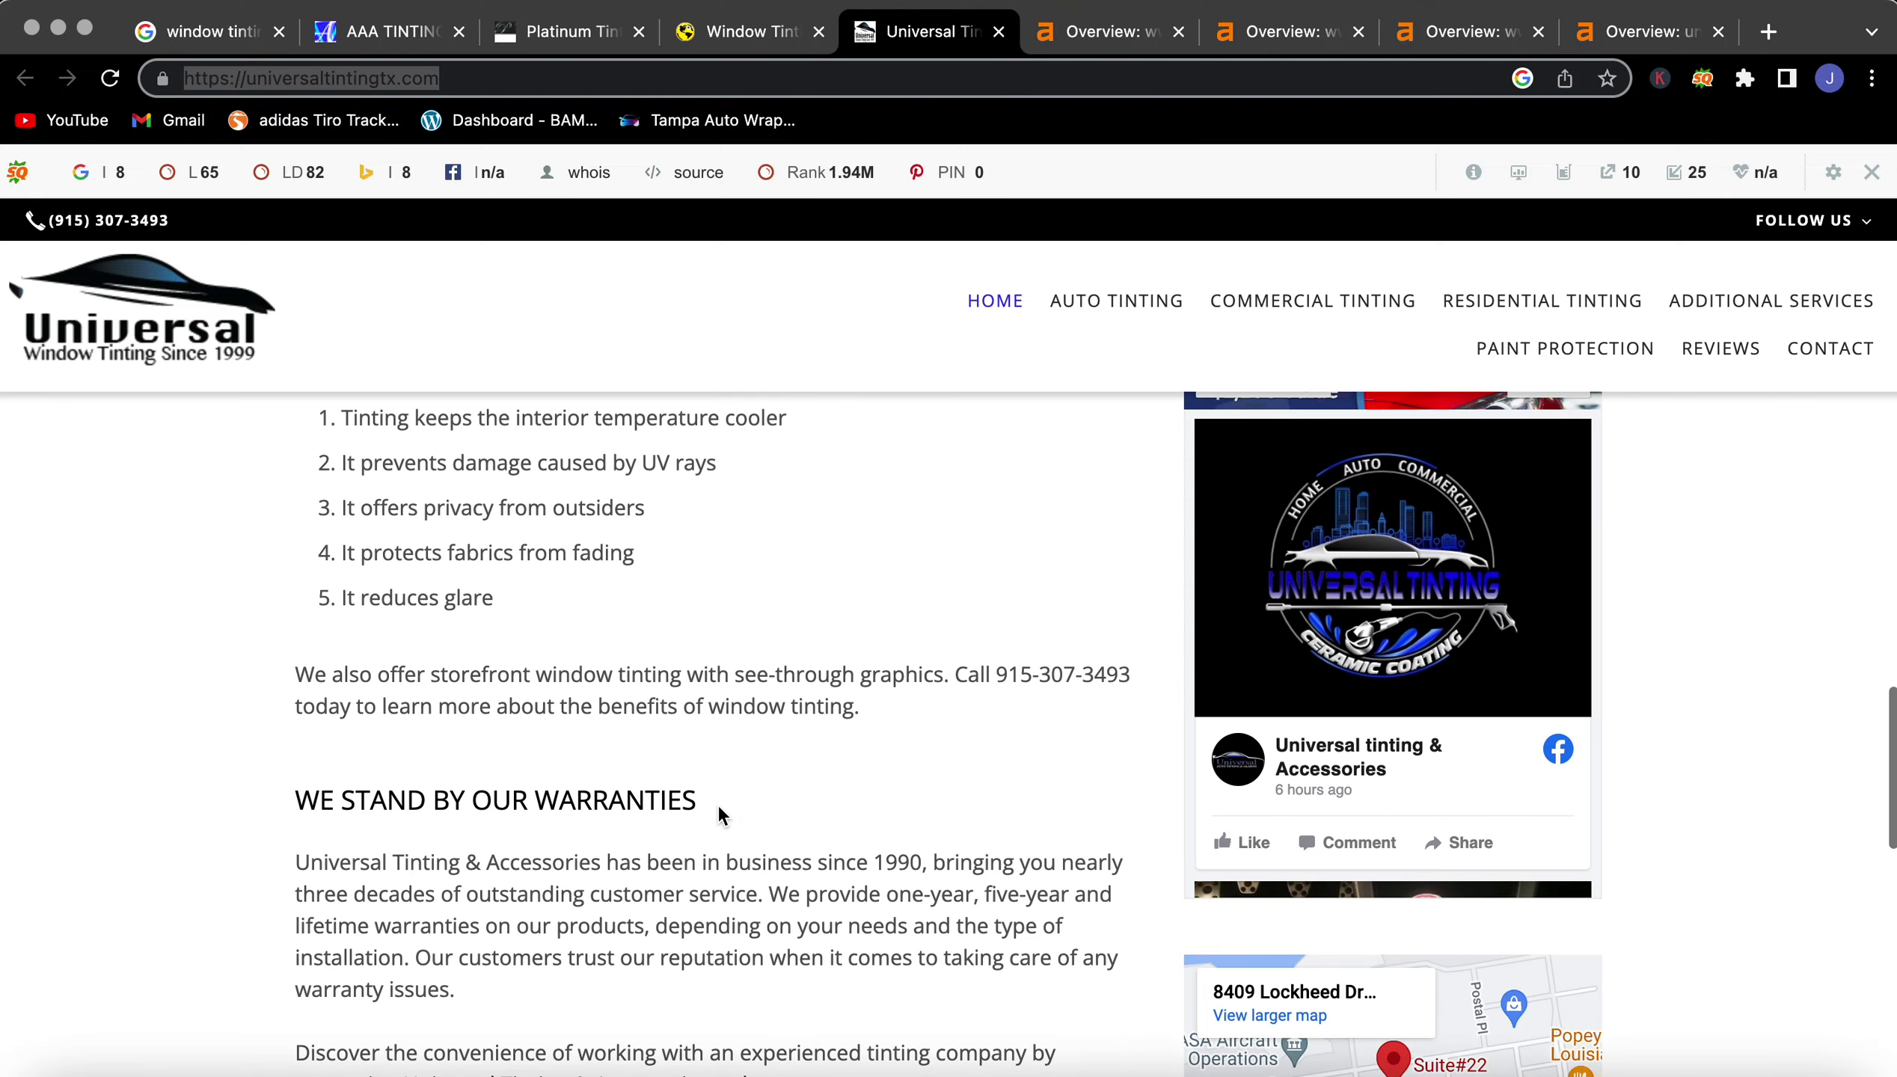
pyautogui.scroll(3, 717, 815)
pyautogui.scroll(-5, 717, 815)
pyautogui.scroll(2, 717, 806)
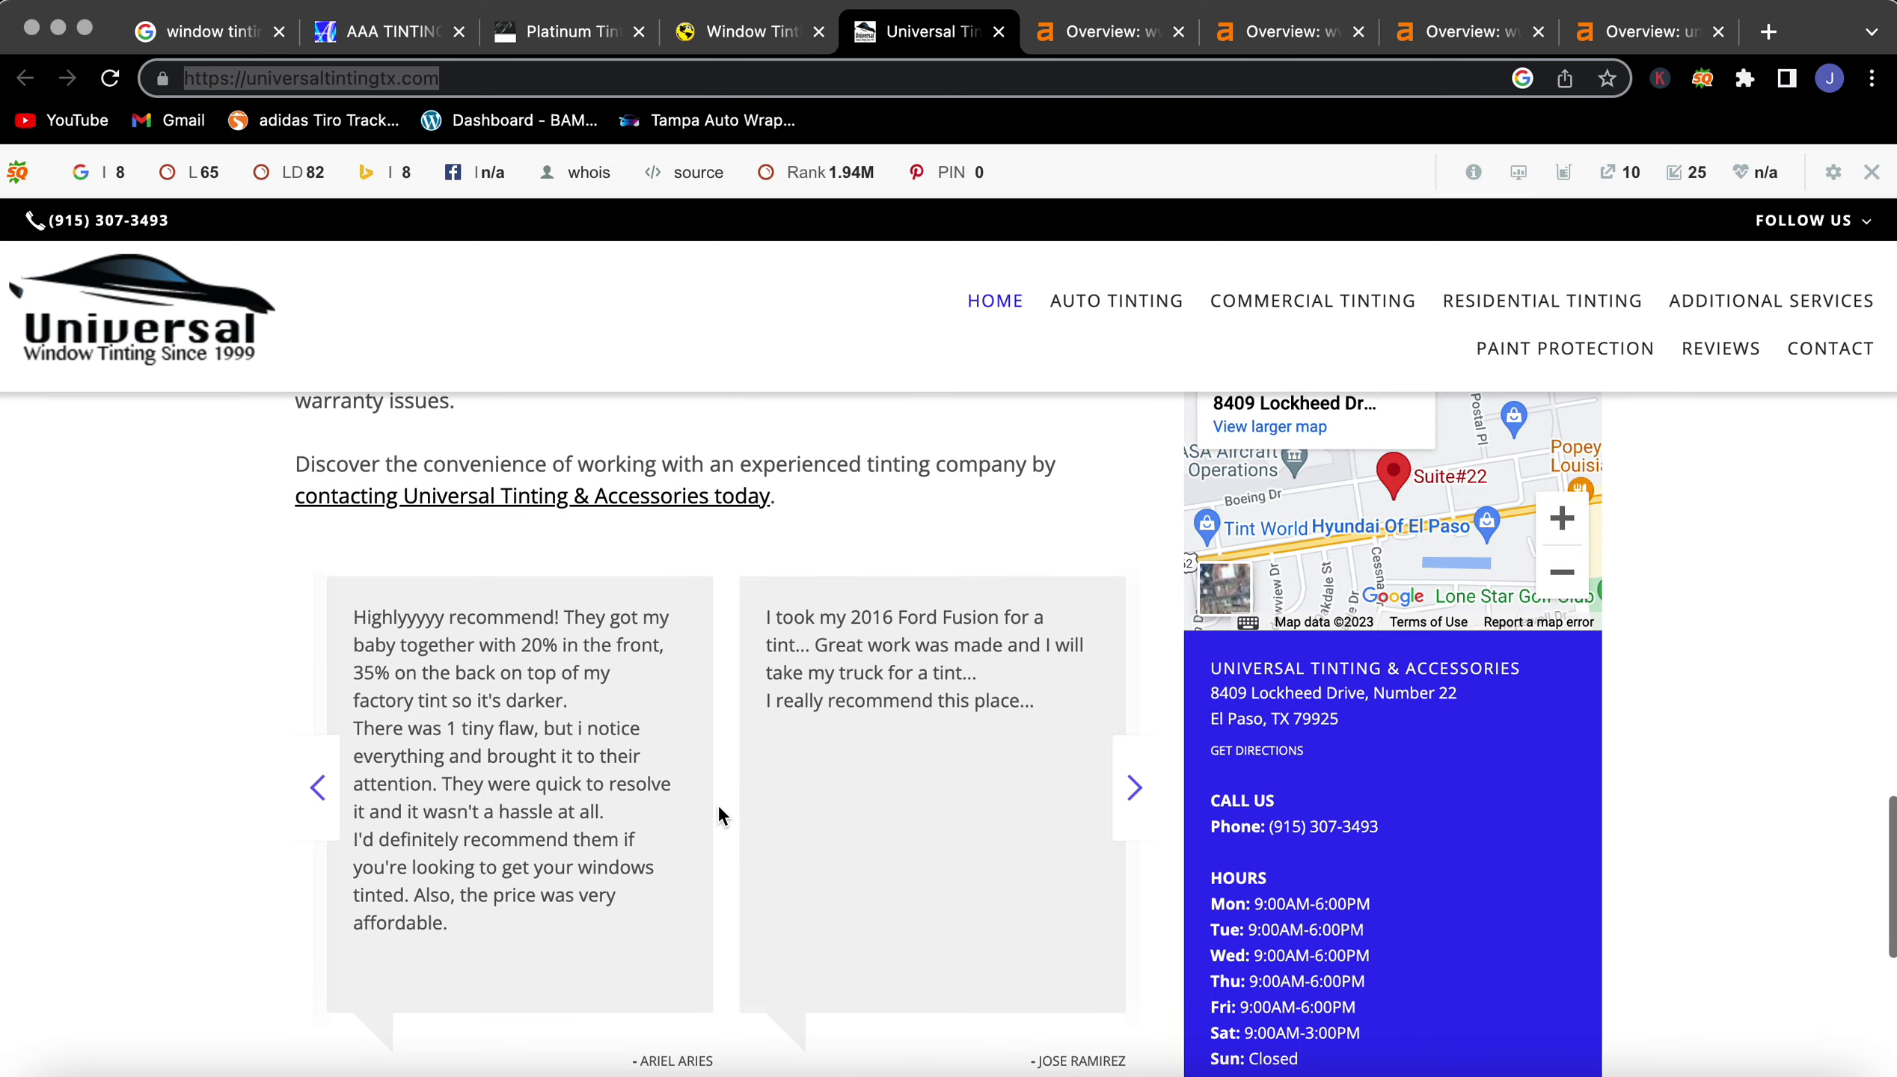
pyautogui.click(1139, 786)
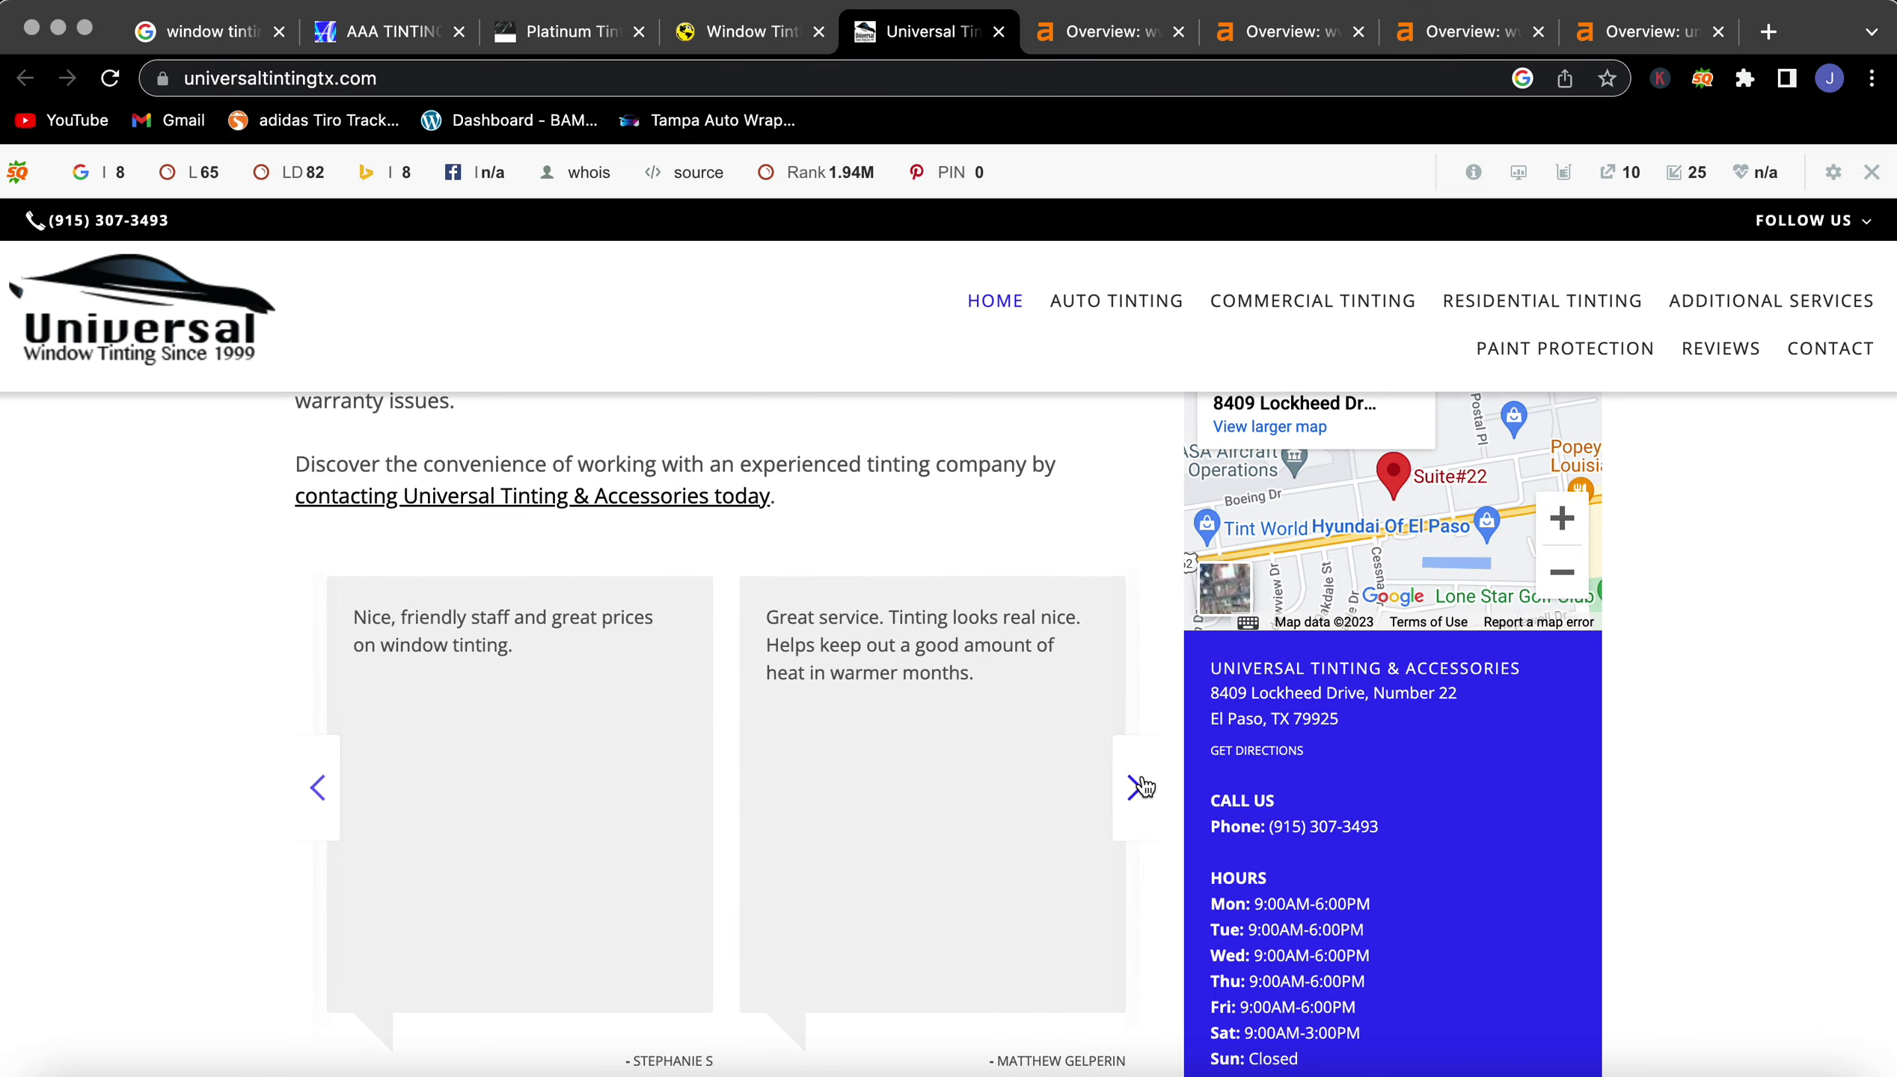
pyautogui.click(1139, 786)
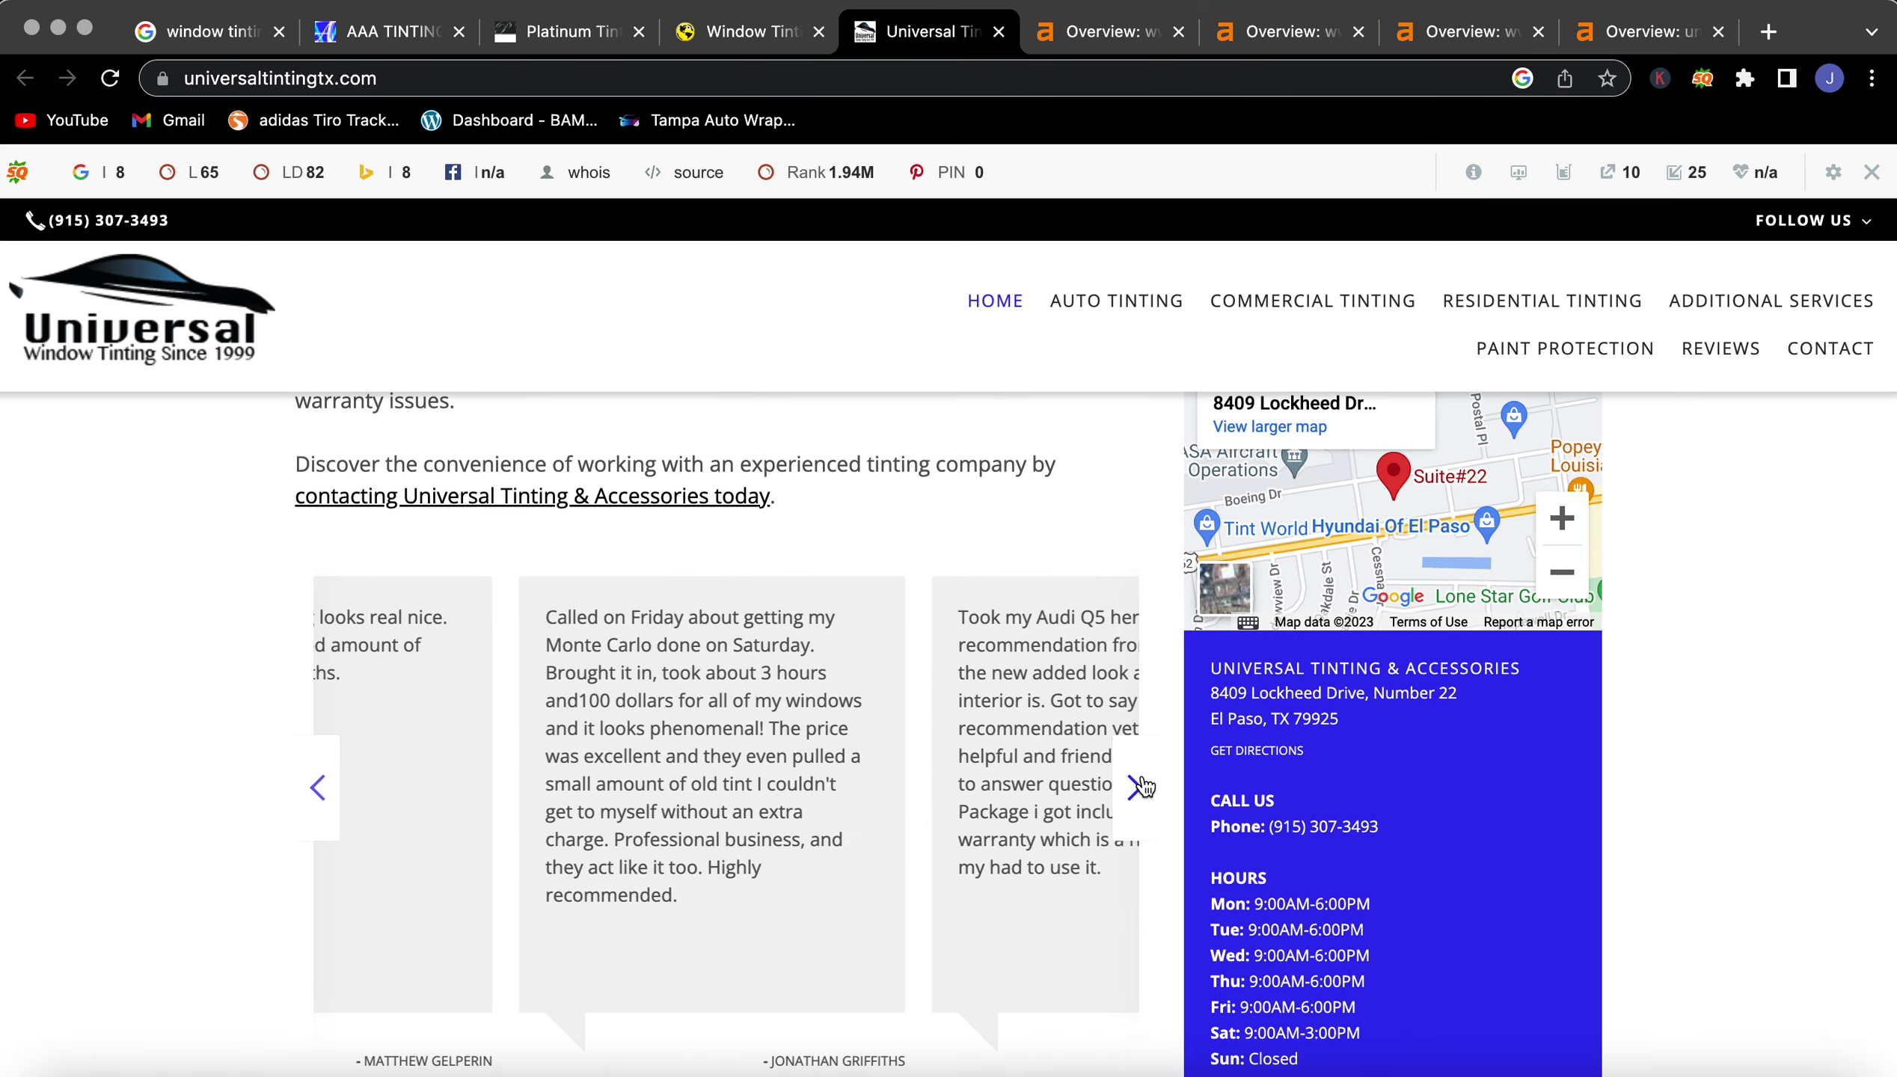
# Step: Review aaamobiletinting.com's 10 organic keywords in Ahrefs, then return to its overview
pyautogui.click(1078, 39)
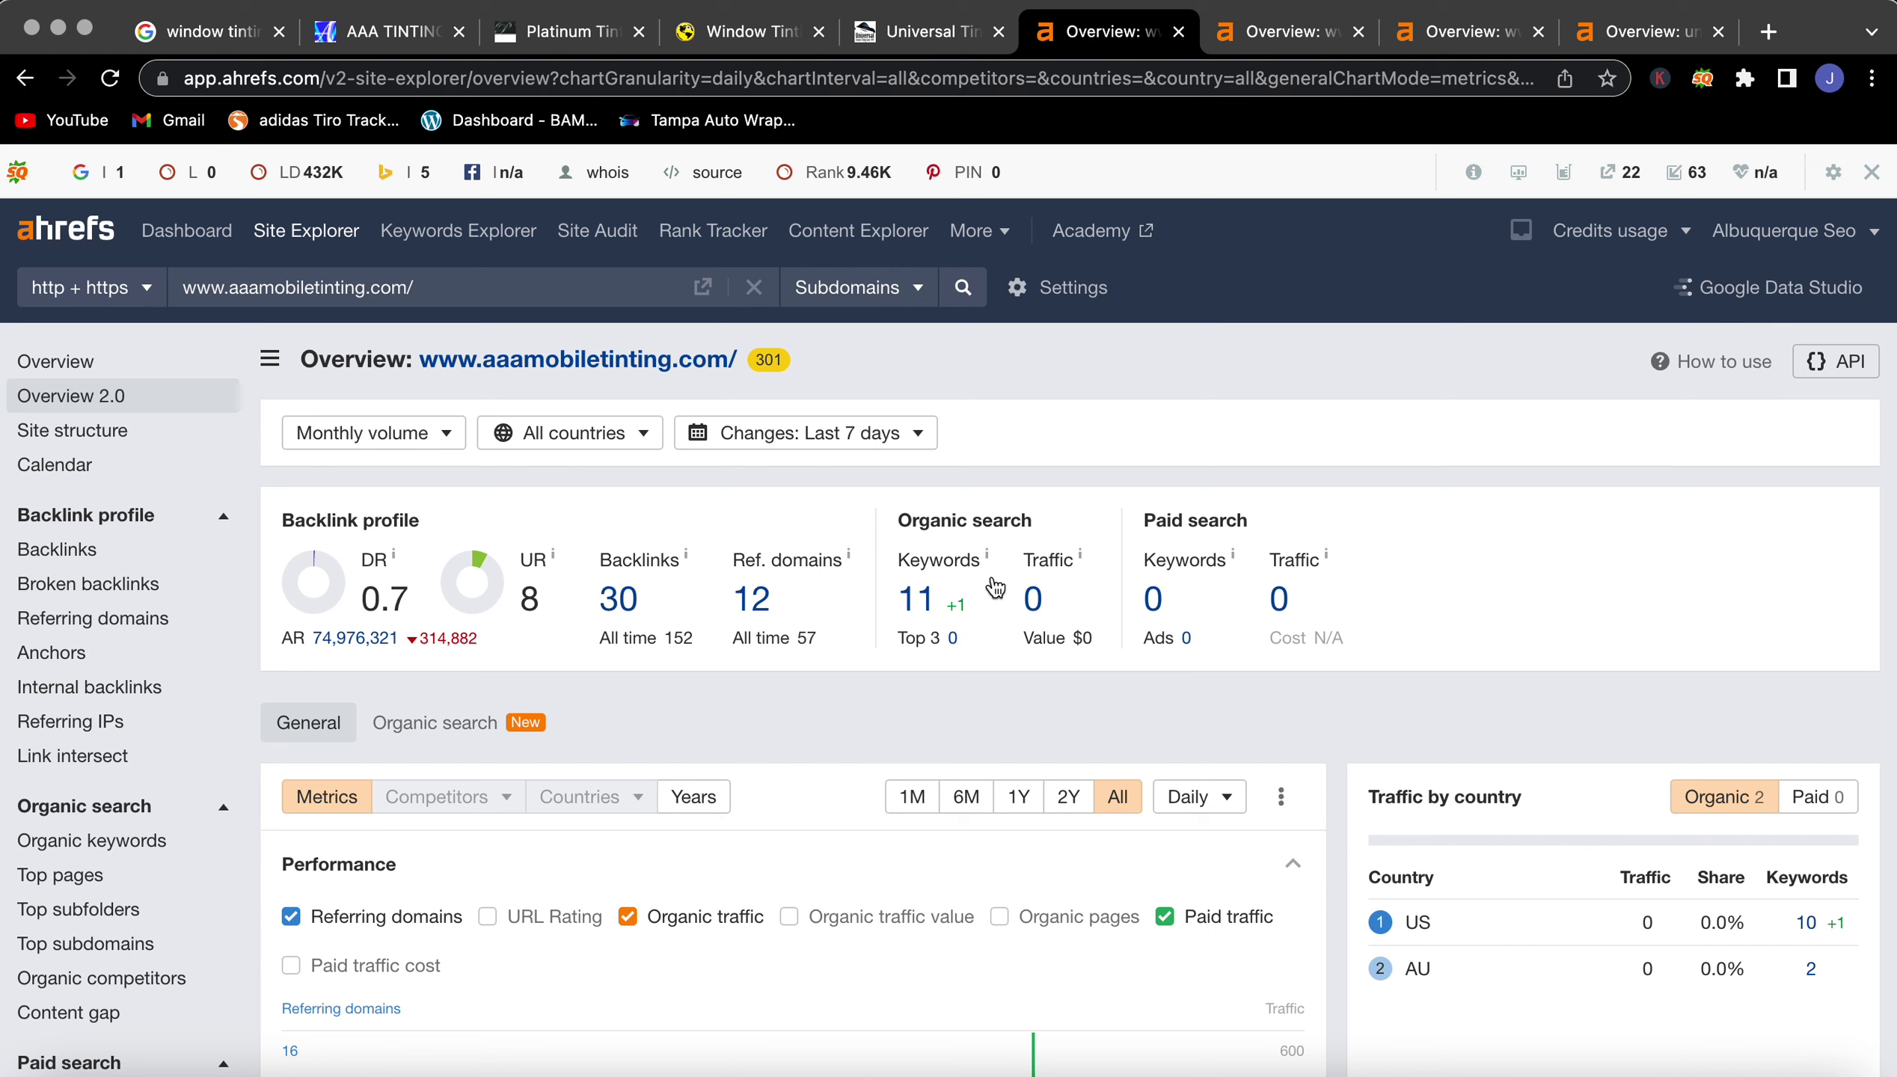
pyautogui.click(917, 599)
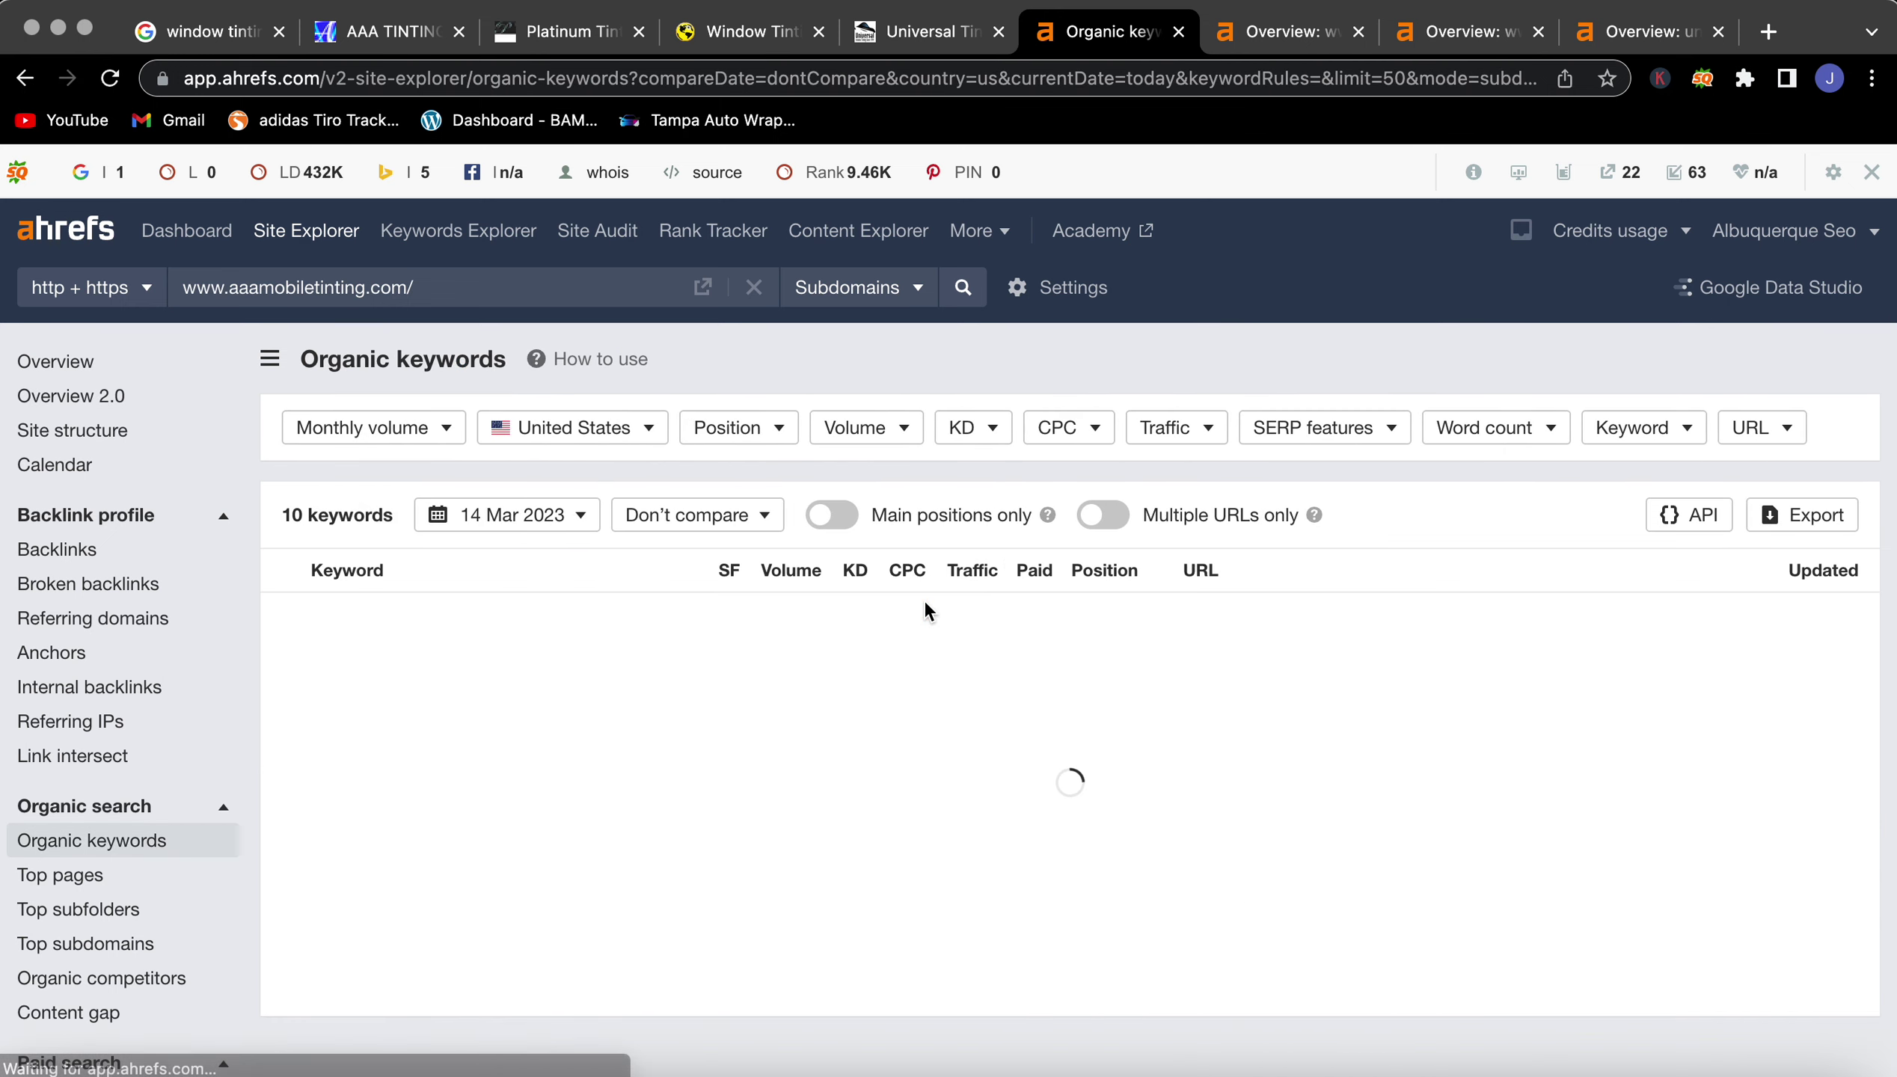
pyautogui.scroll(-1, 618, 727)
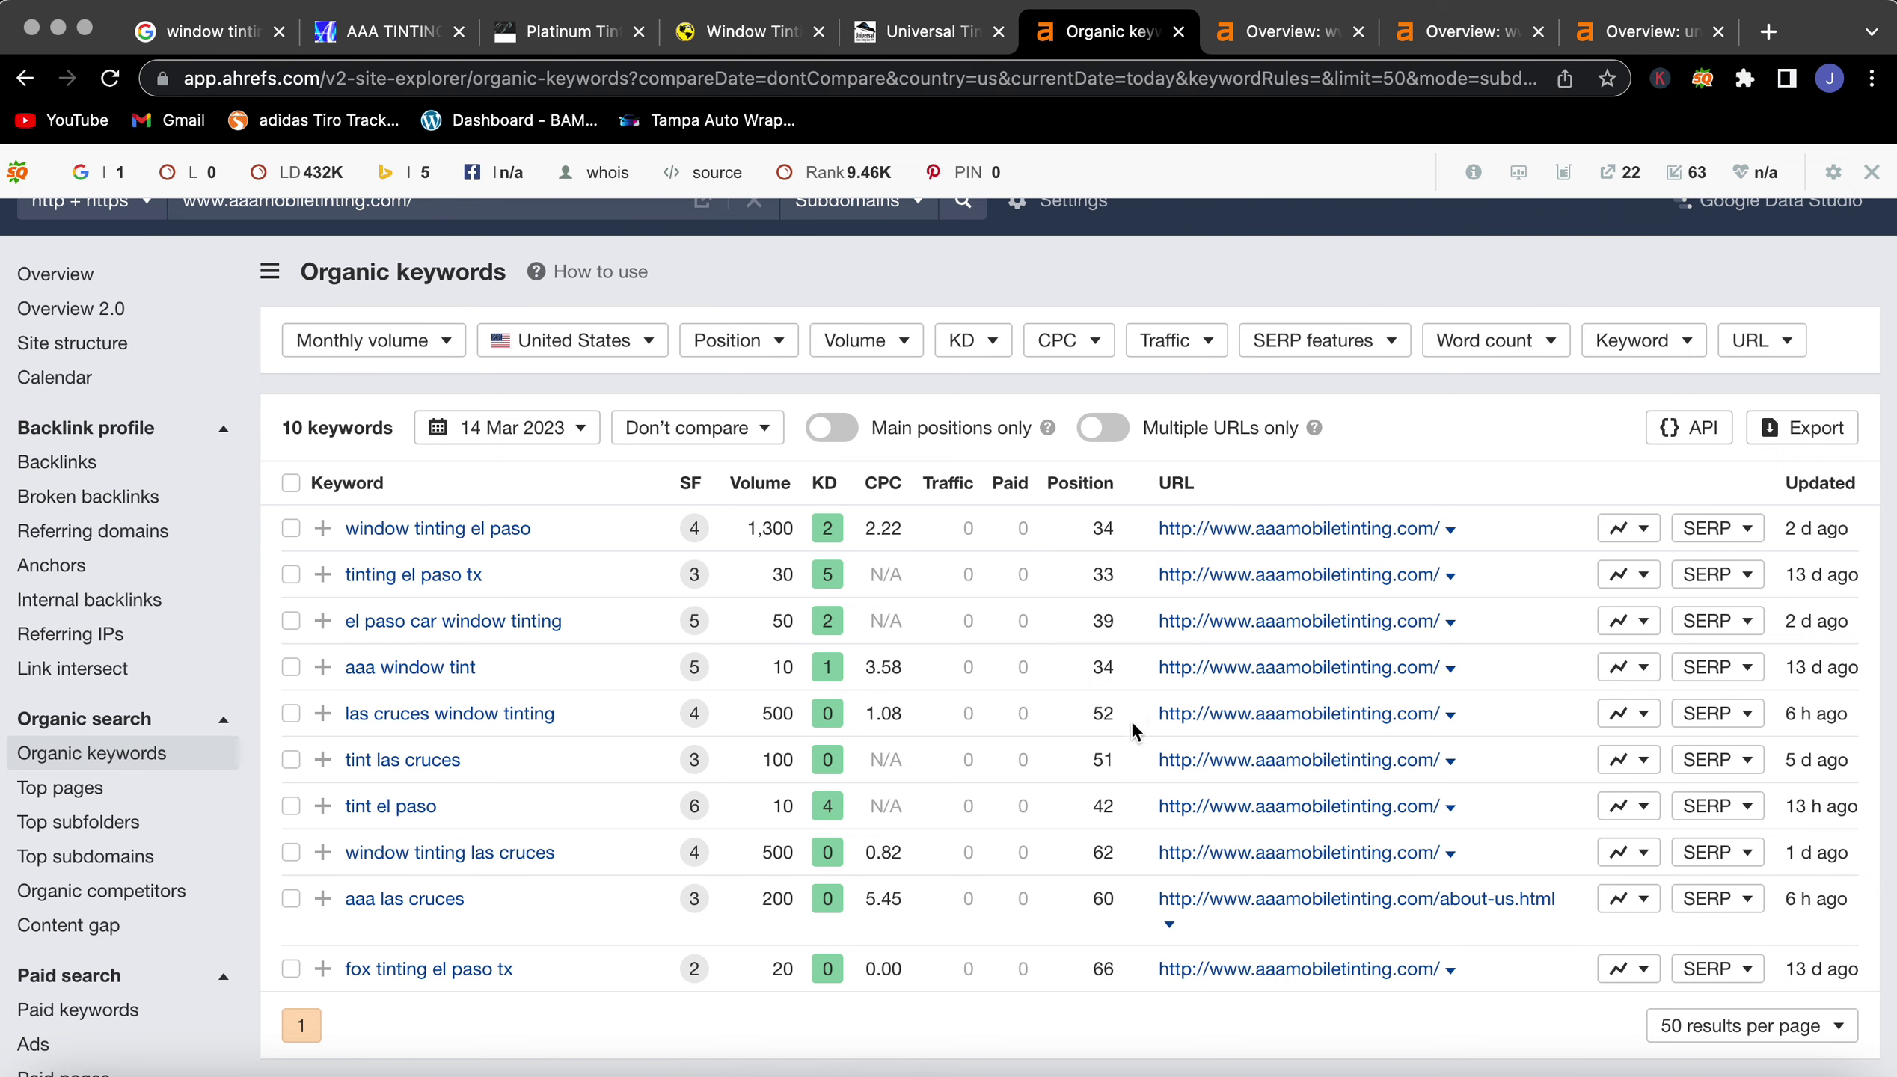
pyautogui.scroll(1, 1091, 513)
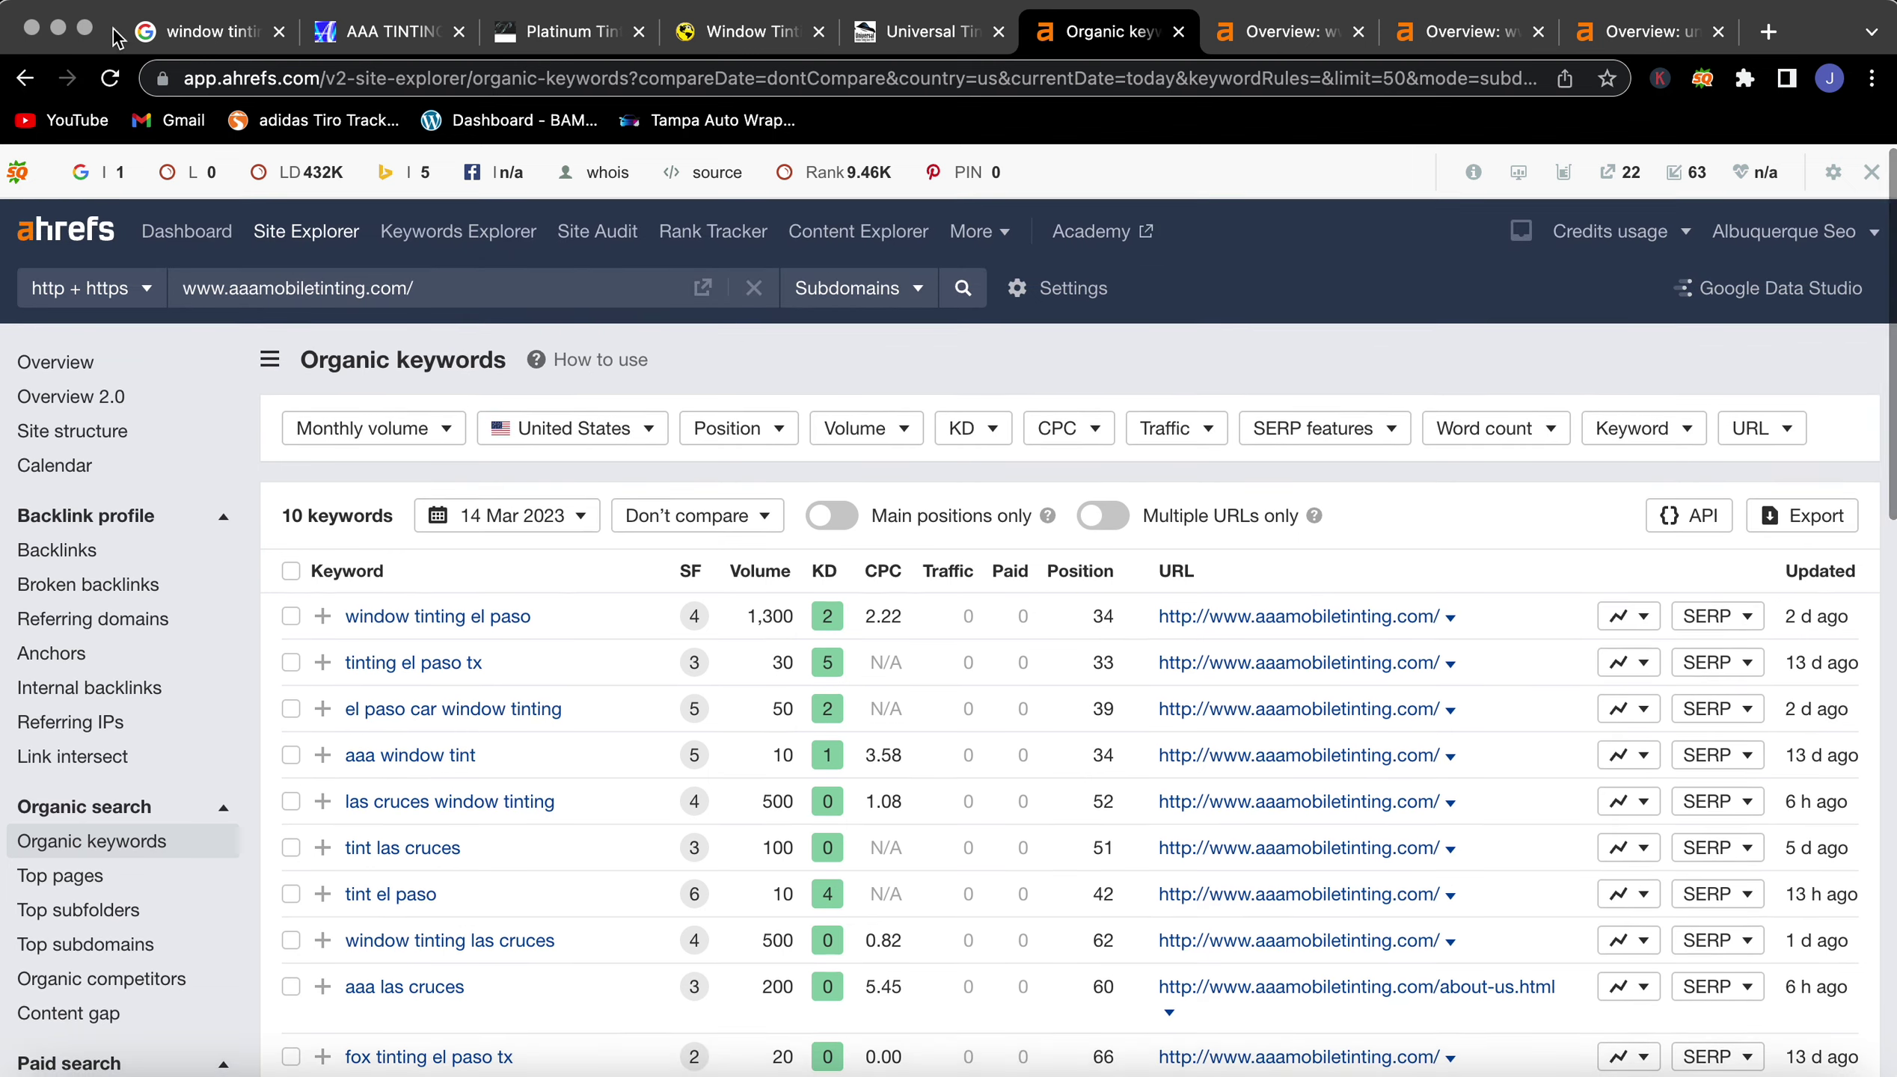
pyautogui.click(24, 77)
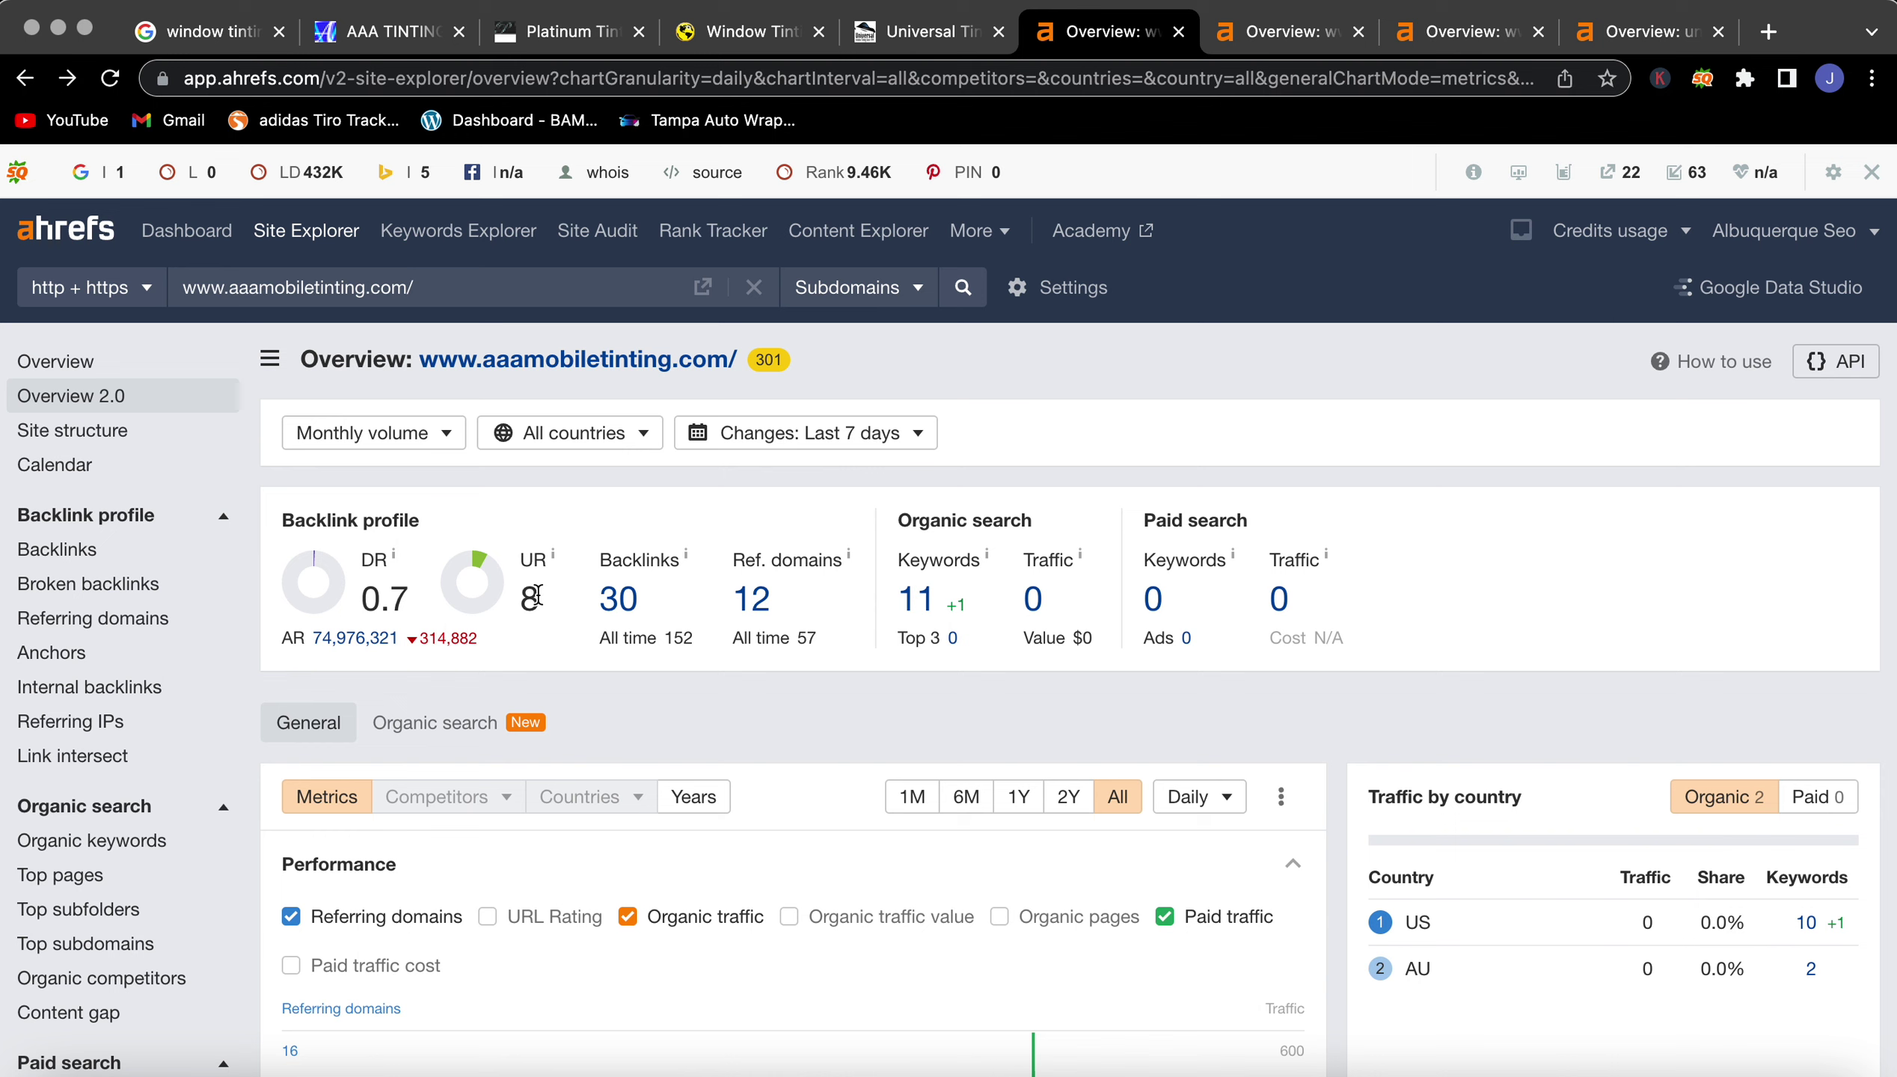
# Step: Review platinumtint915.com's organic keywords list, then bring up the Tint World El Paso overview
pyautogui.click(1274, 42)
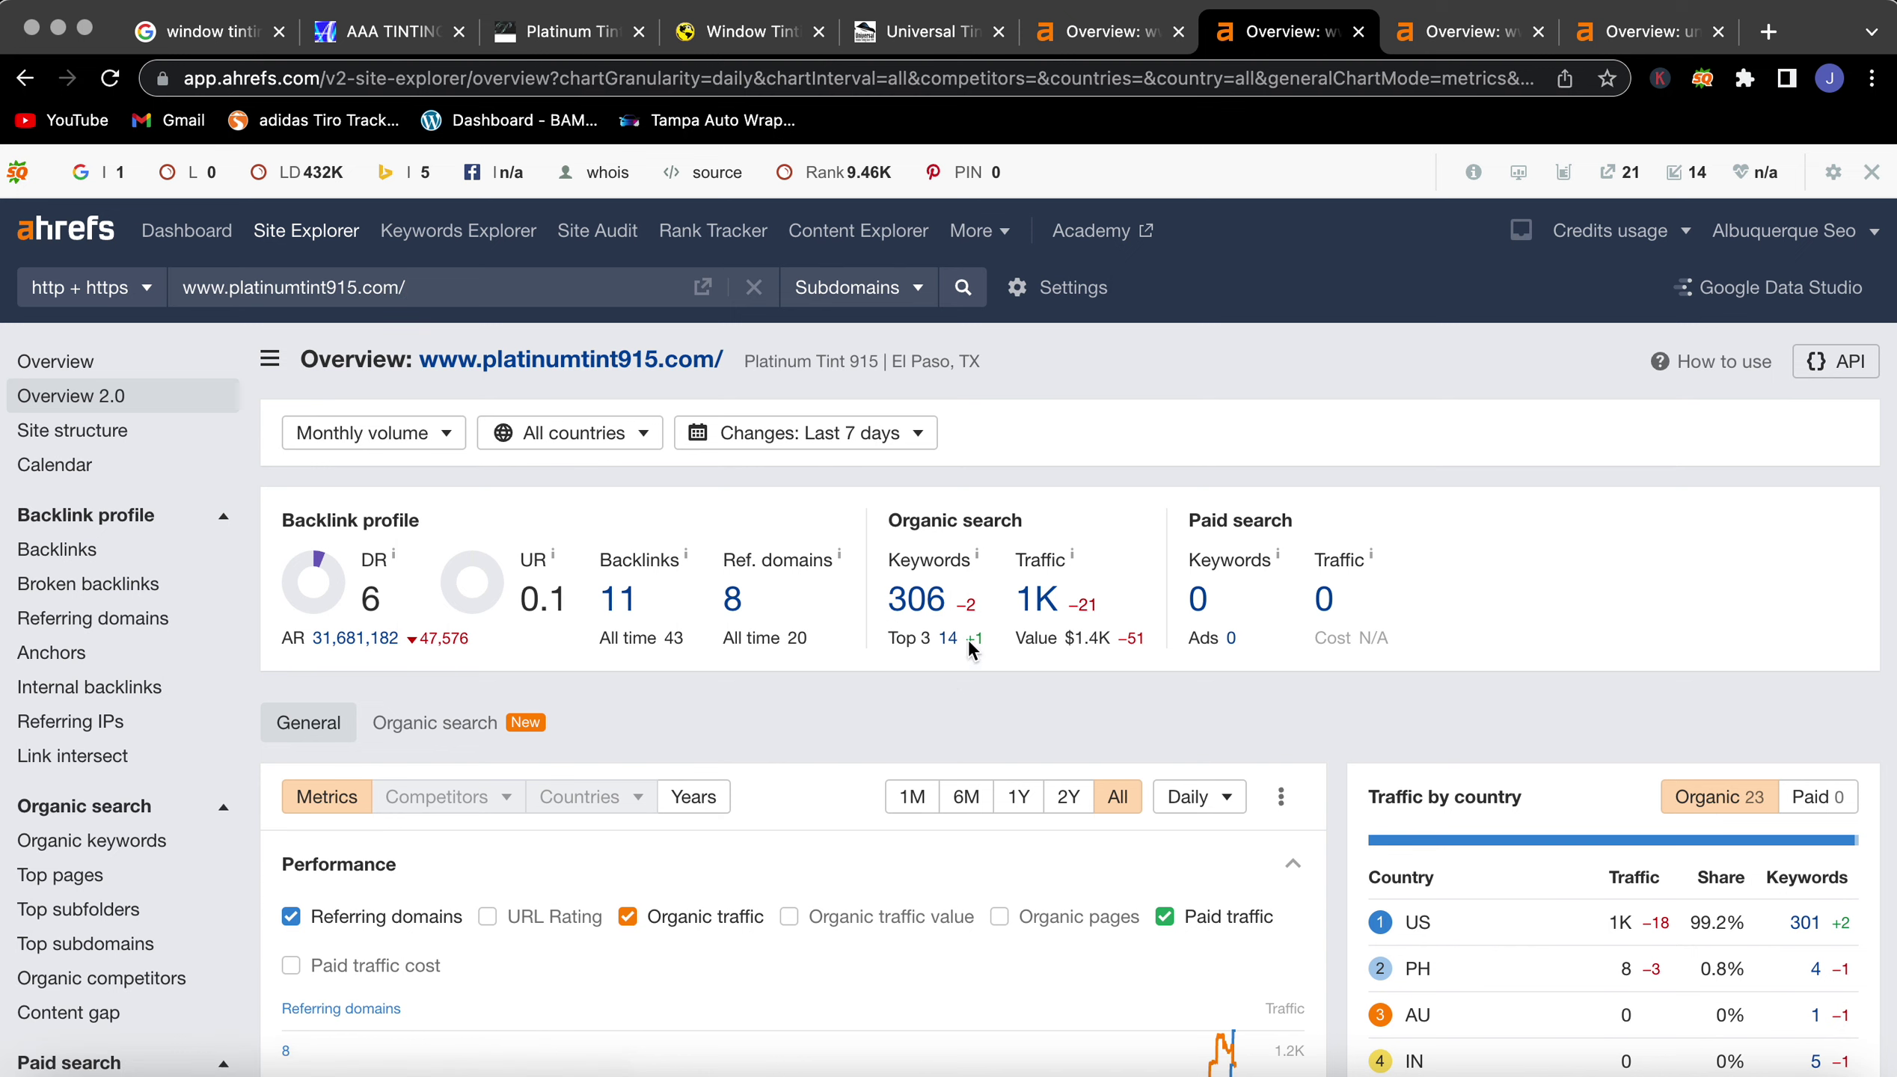
pyautogui.click(915, 601)
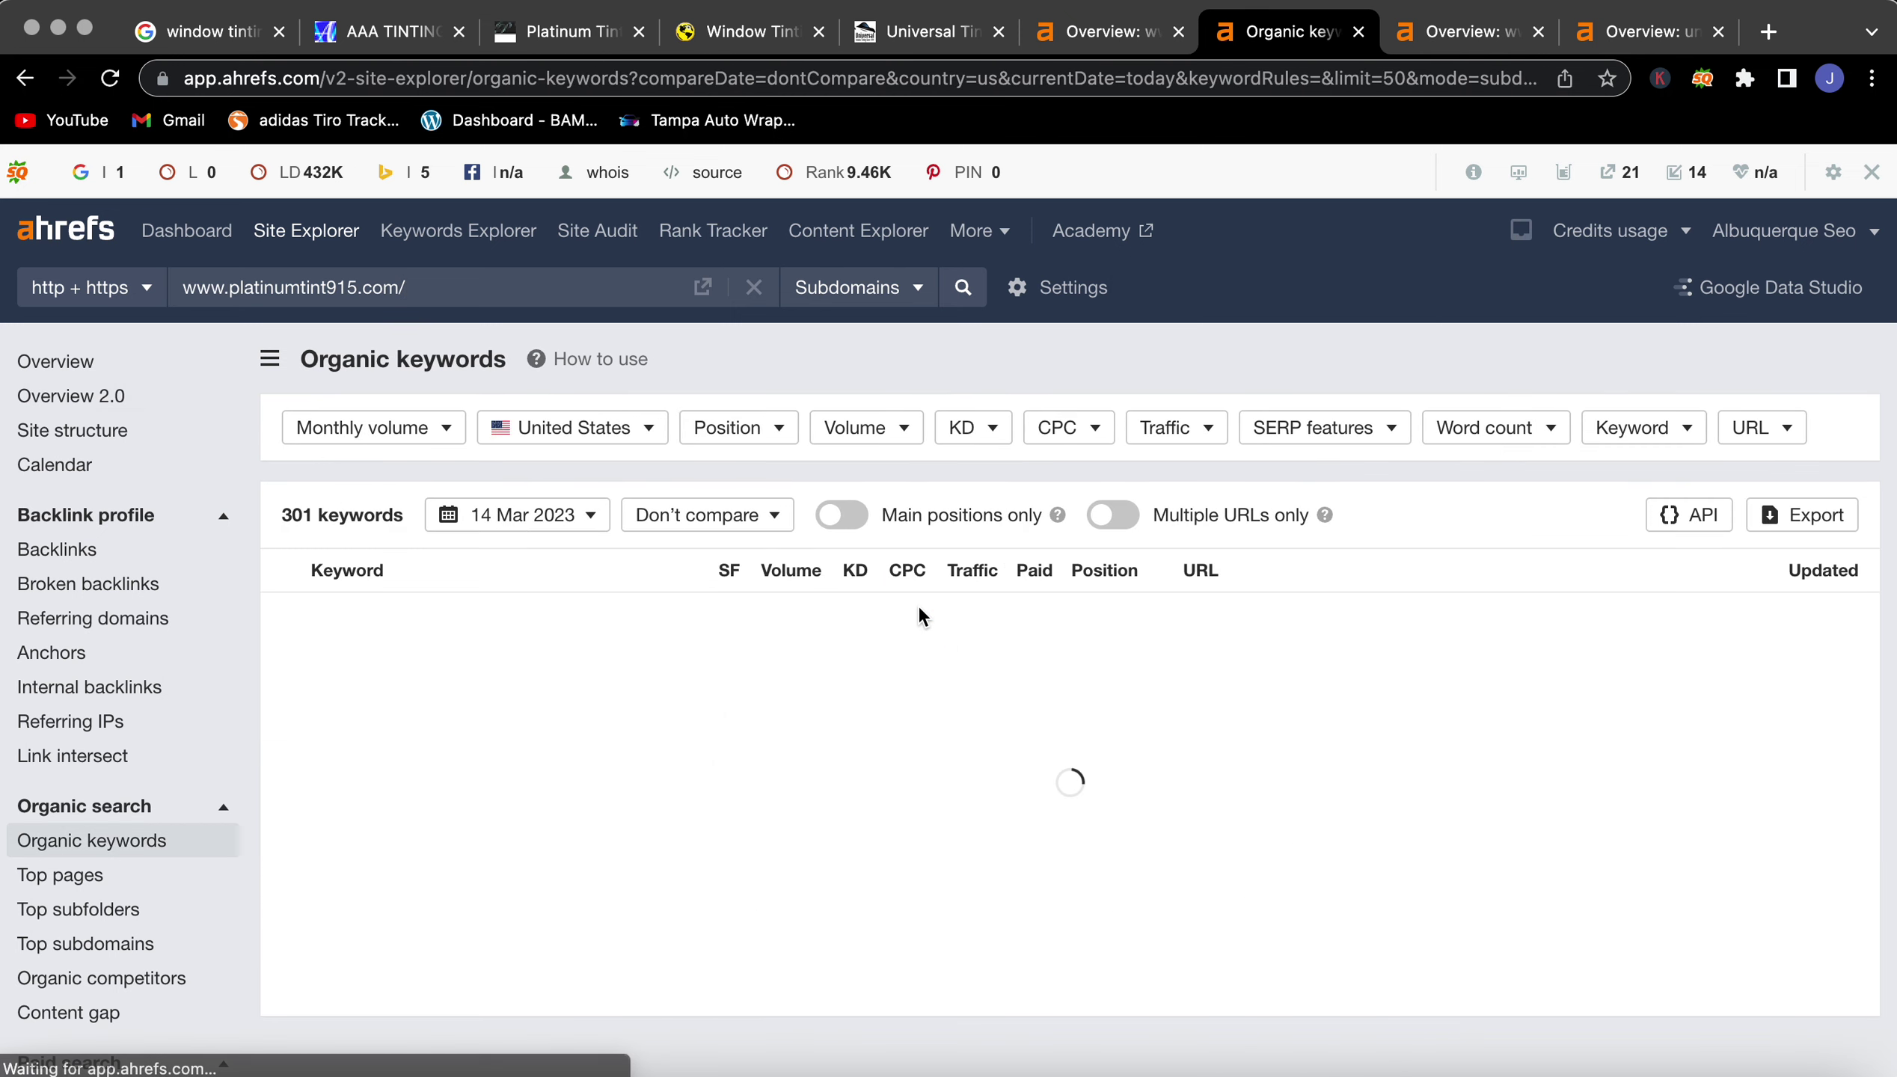
pyautogui.scroll(-2, 917, 606)
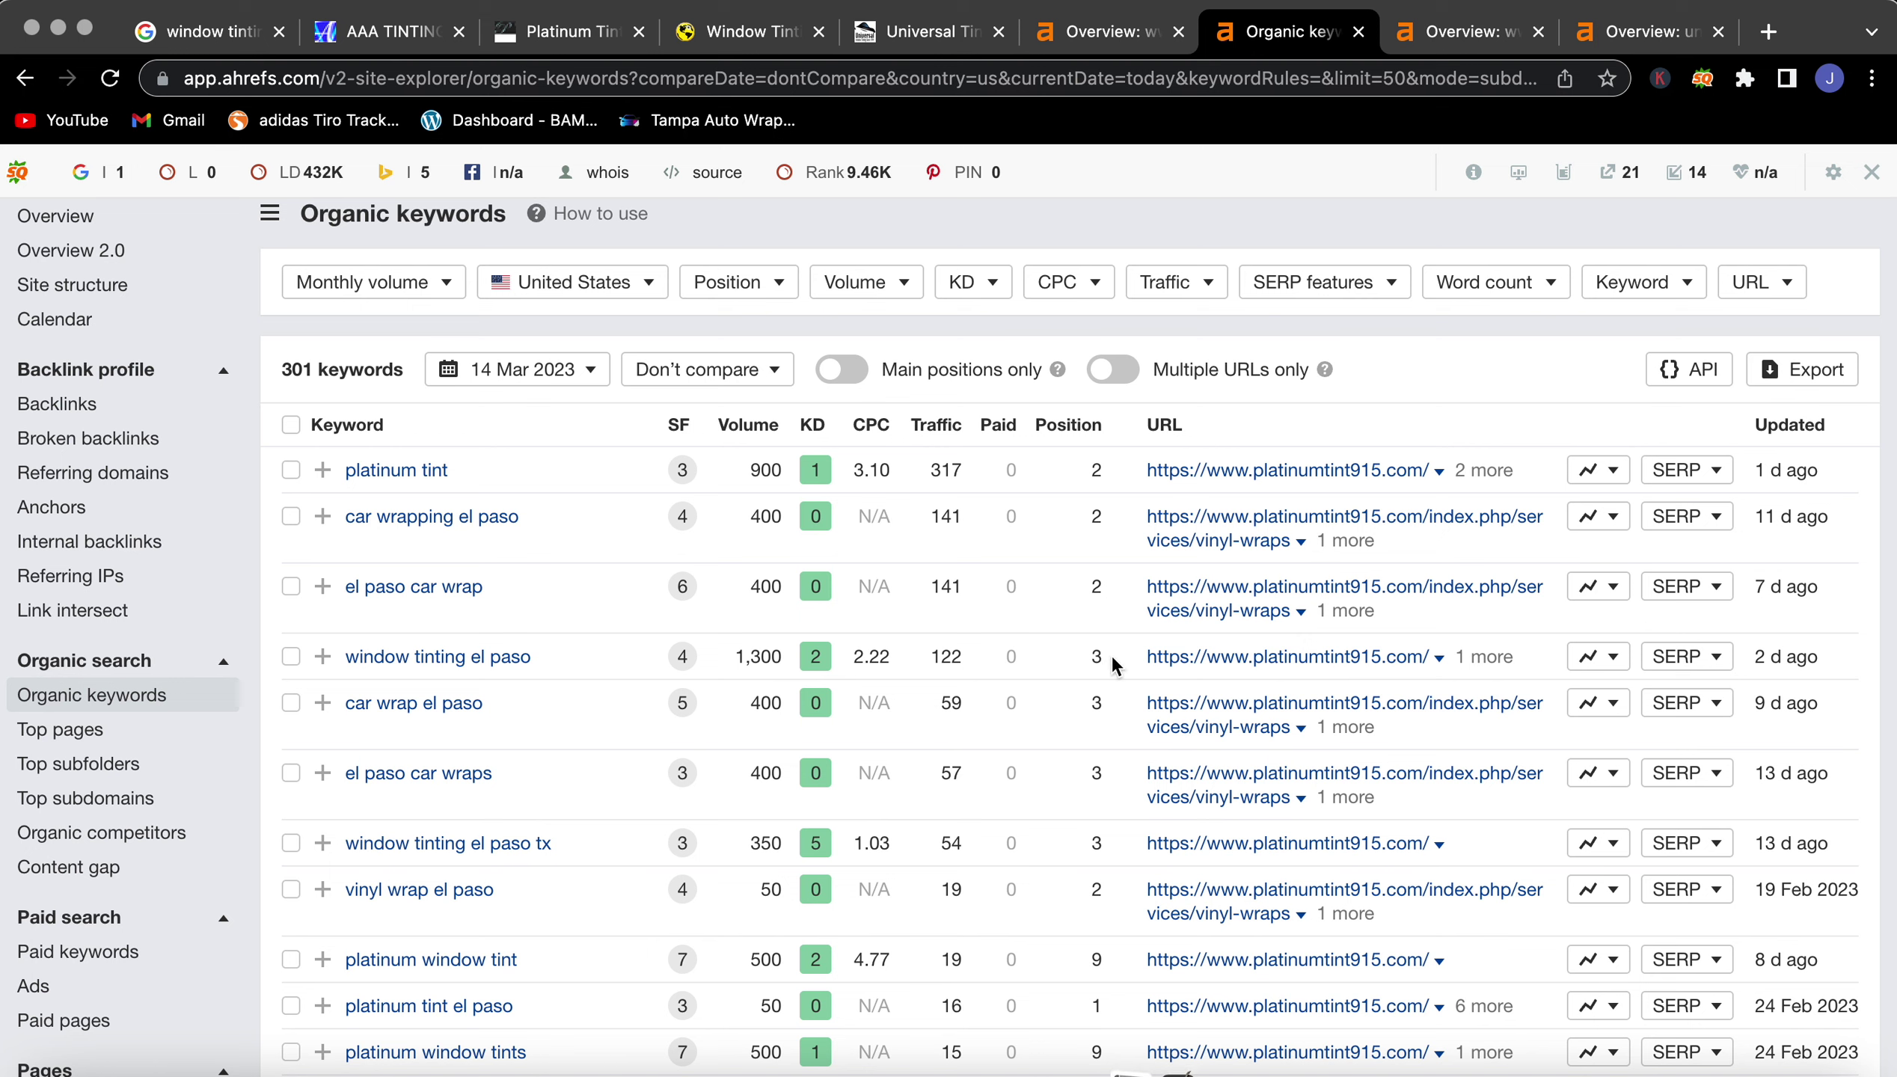
pyautogui.click(1463, 42)
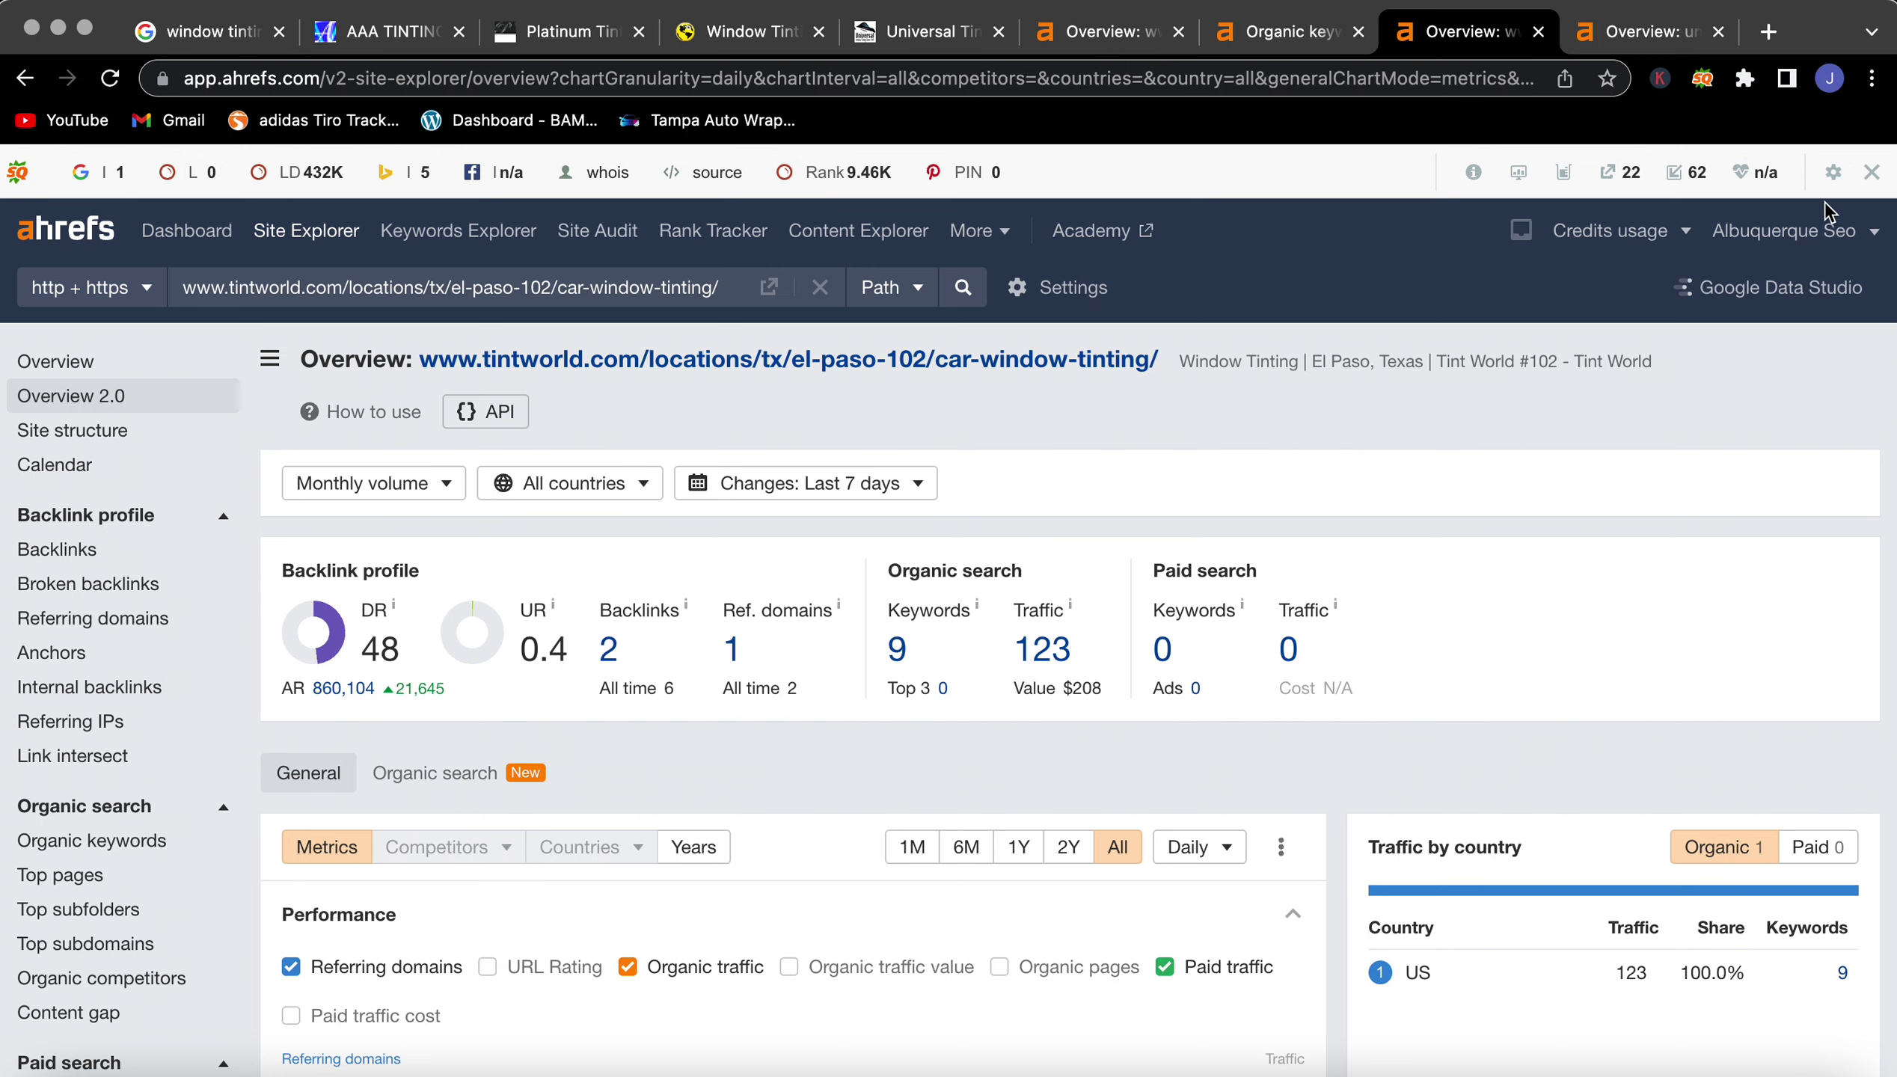
# Step: Switch to the universaltintingtx.com Ahrefs overview showing DR 1.2 and 52 backlinks
pyautogui.click(1657, 33)
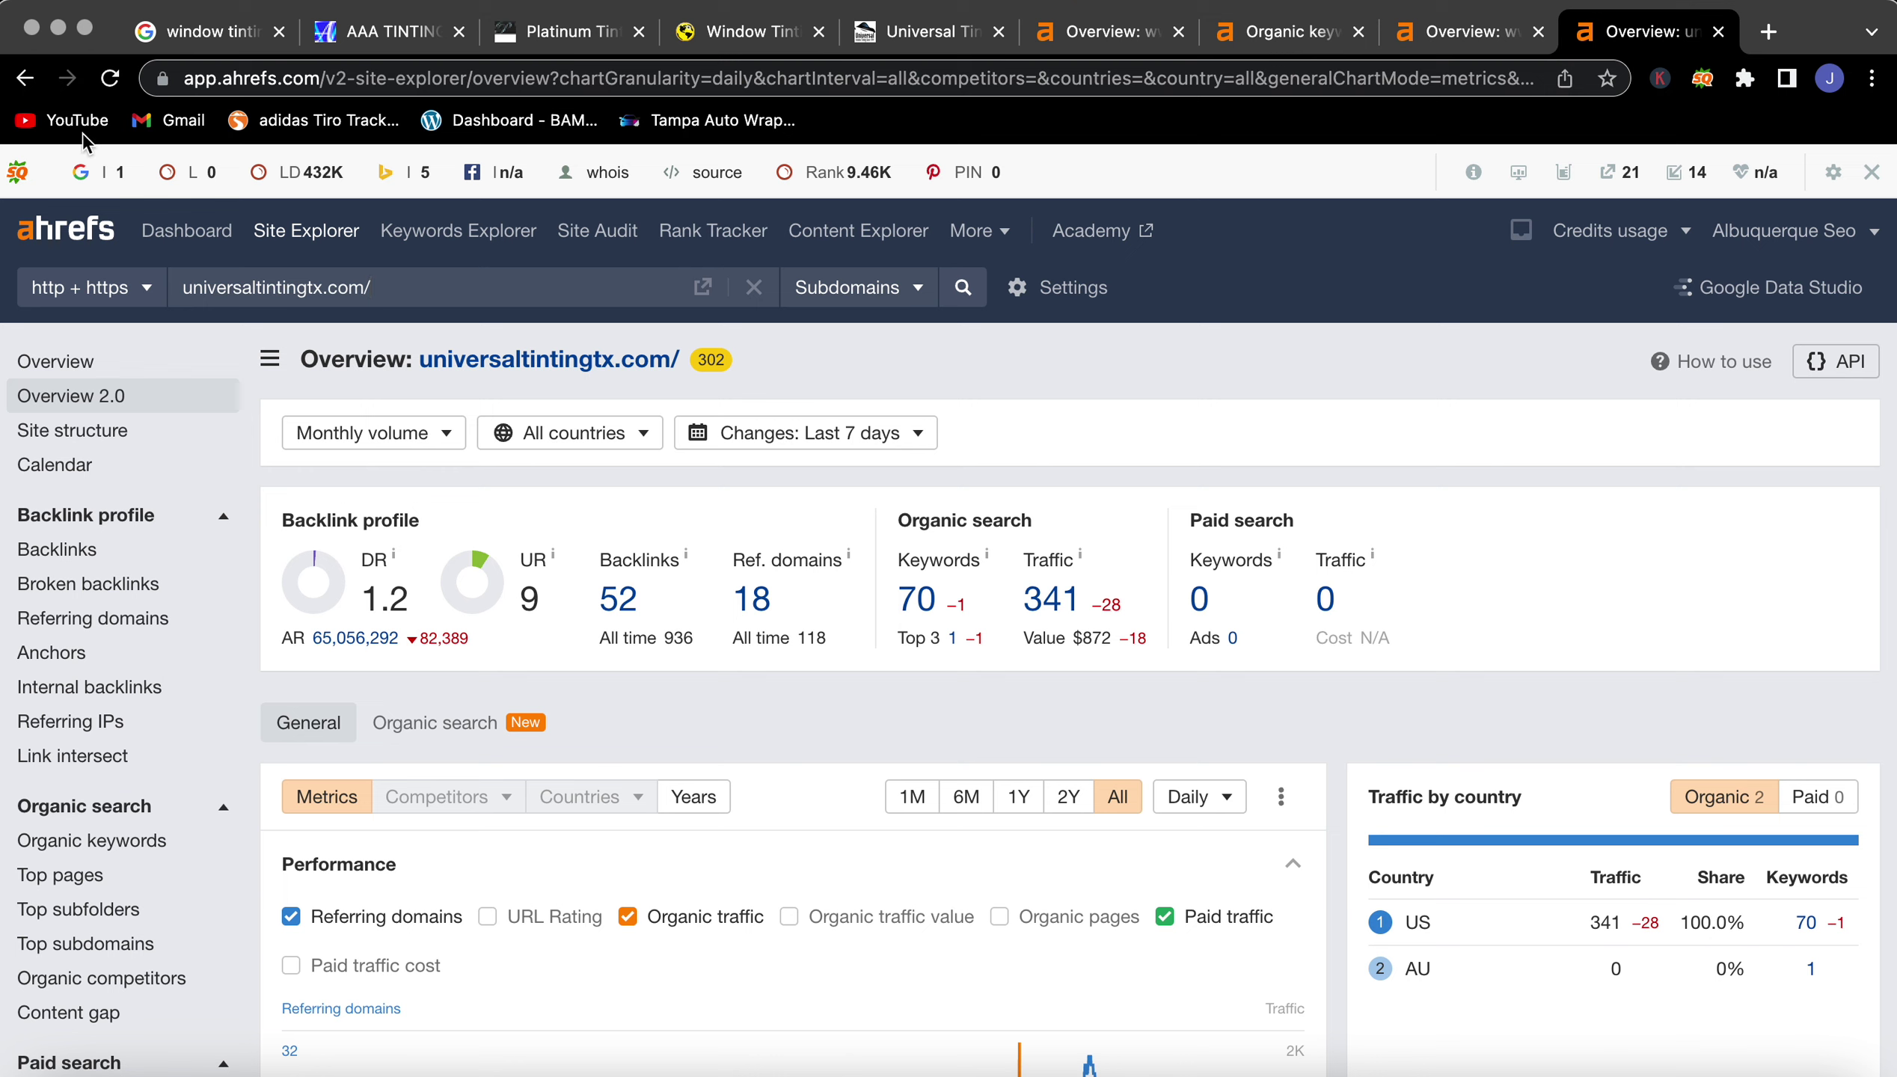
# Step: Return to the aaamobiletinting.com tab and view its El Paso / Las Cruces hero section
pyautogui.click(412, 50)
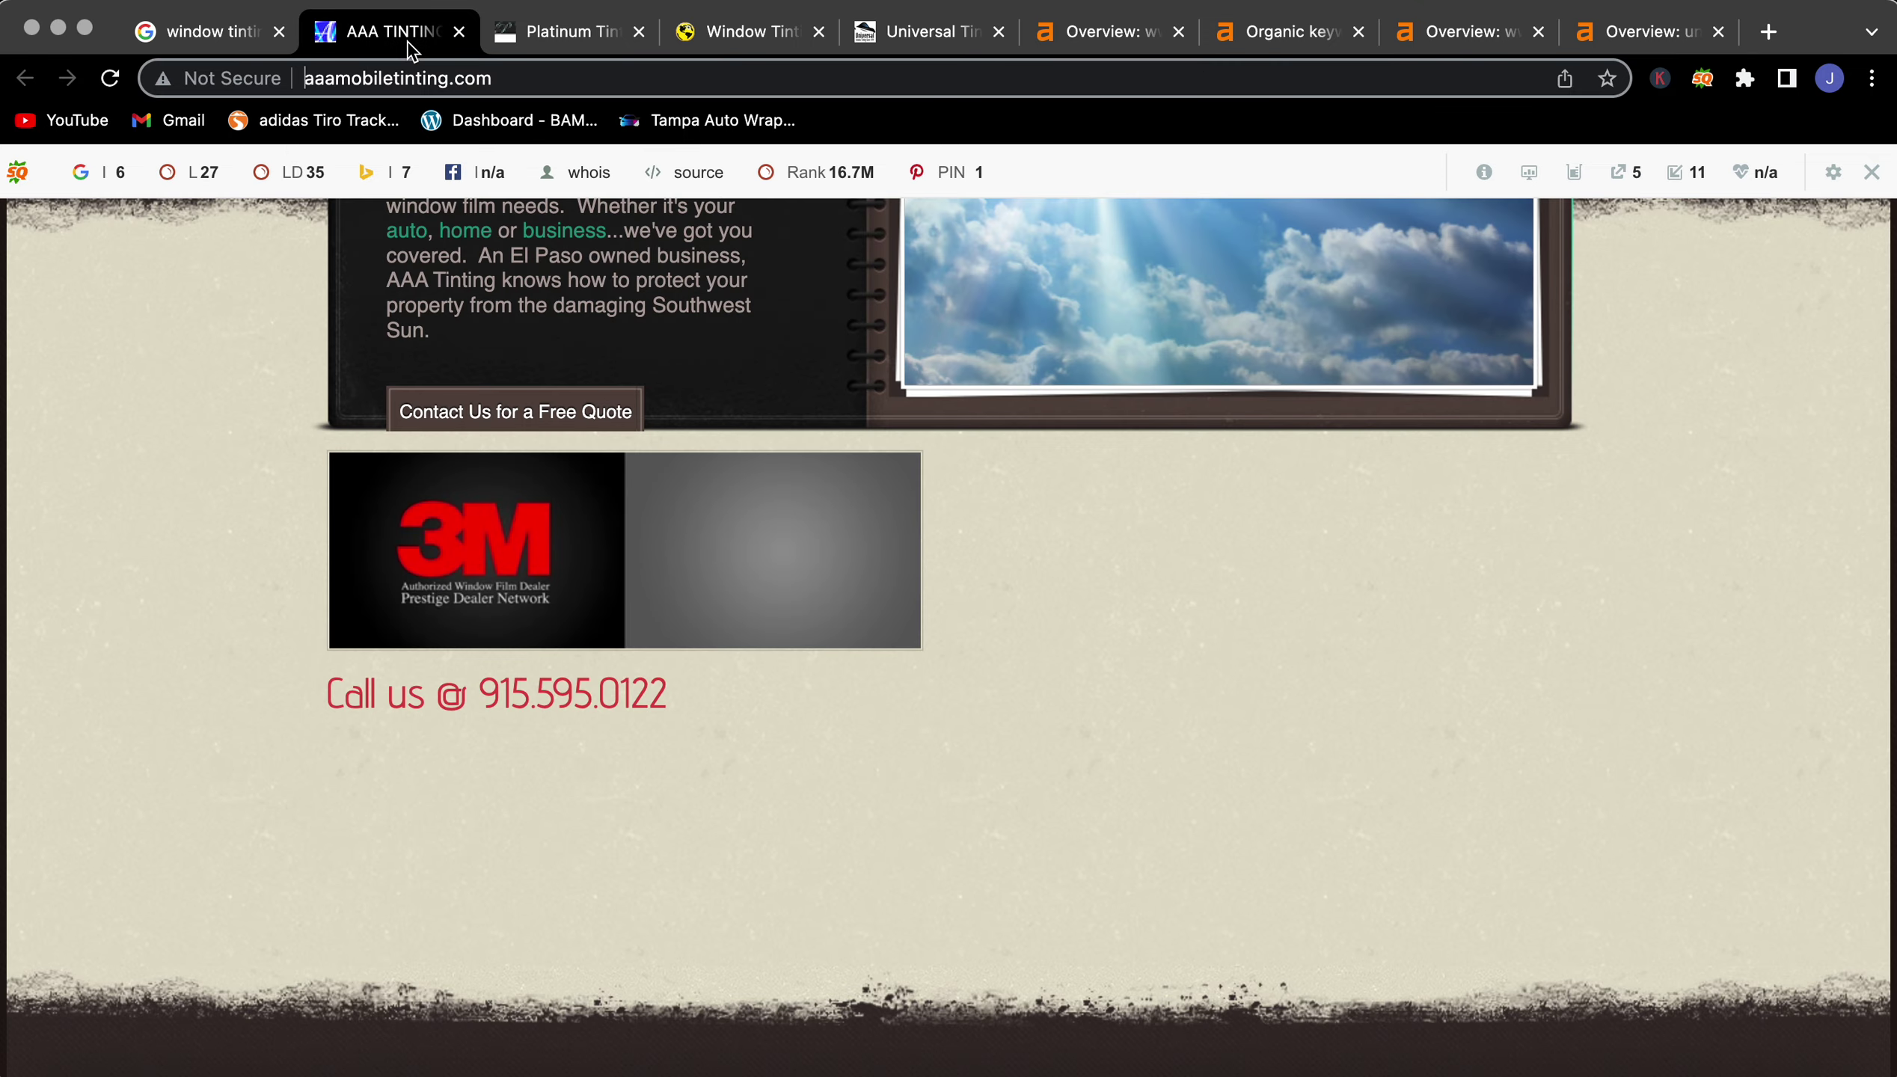
pyautogui.scroll(3, 203, 355)
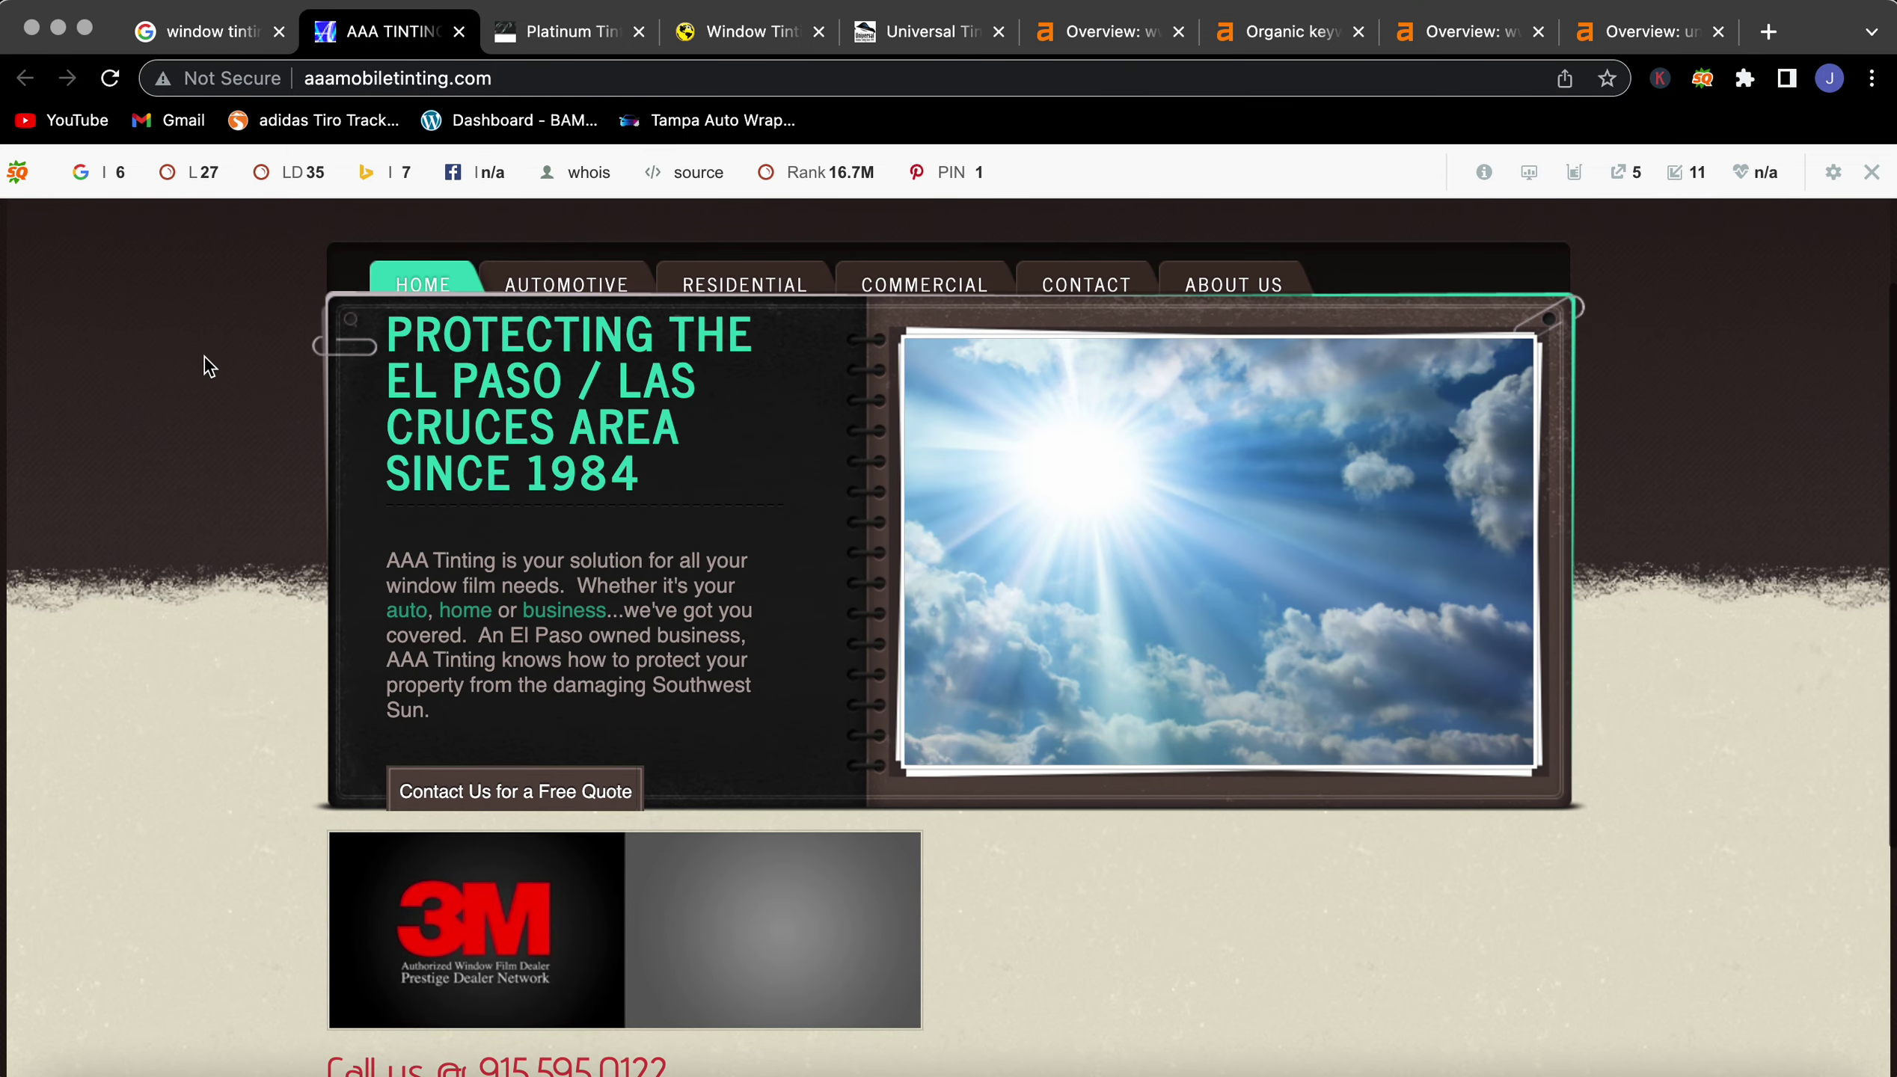
pyautogui.scroll(2, 204, 358)
pyautogui.scroll(-2, 205, 358)
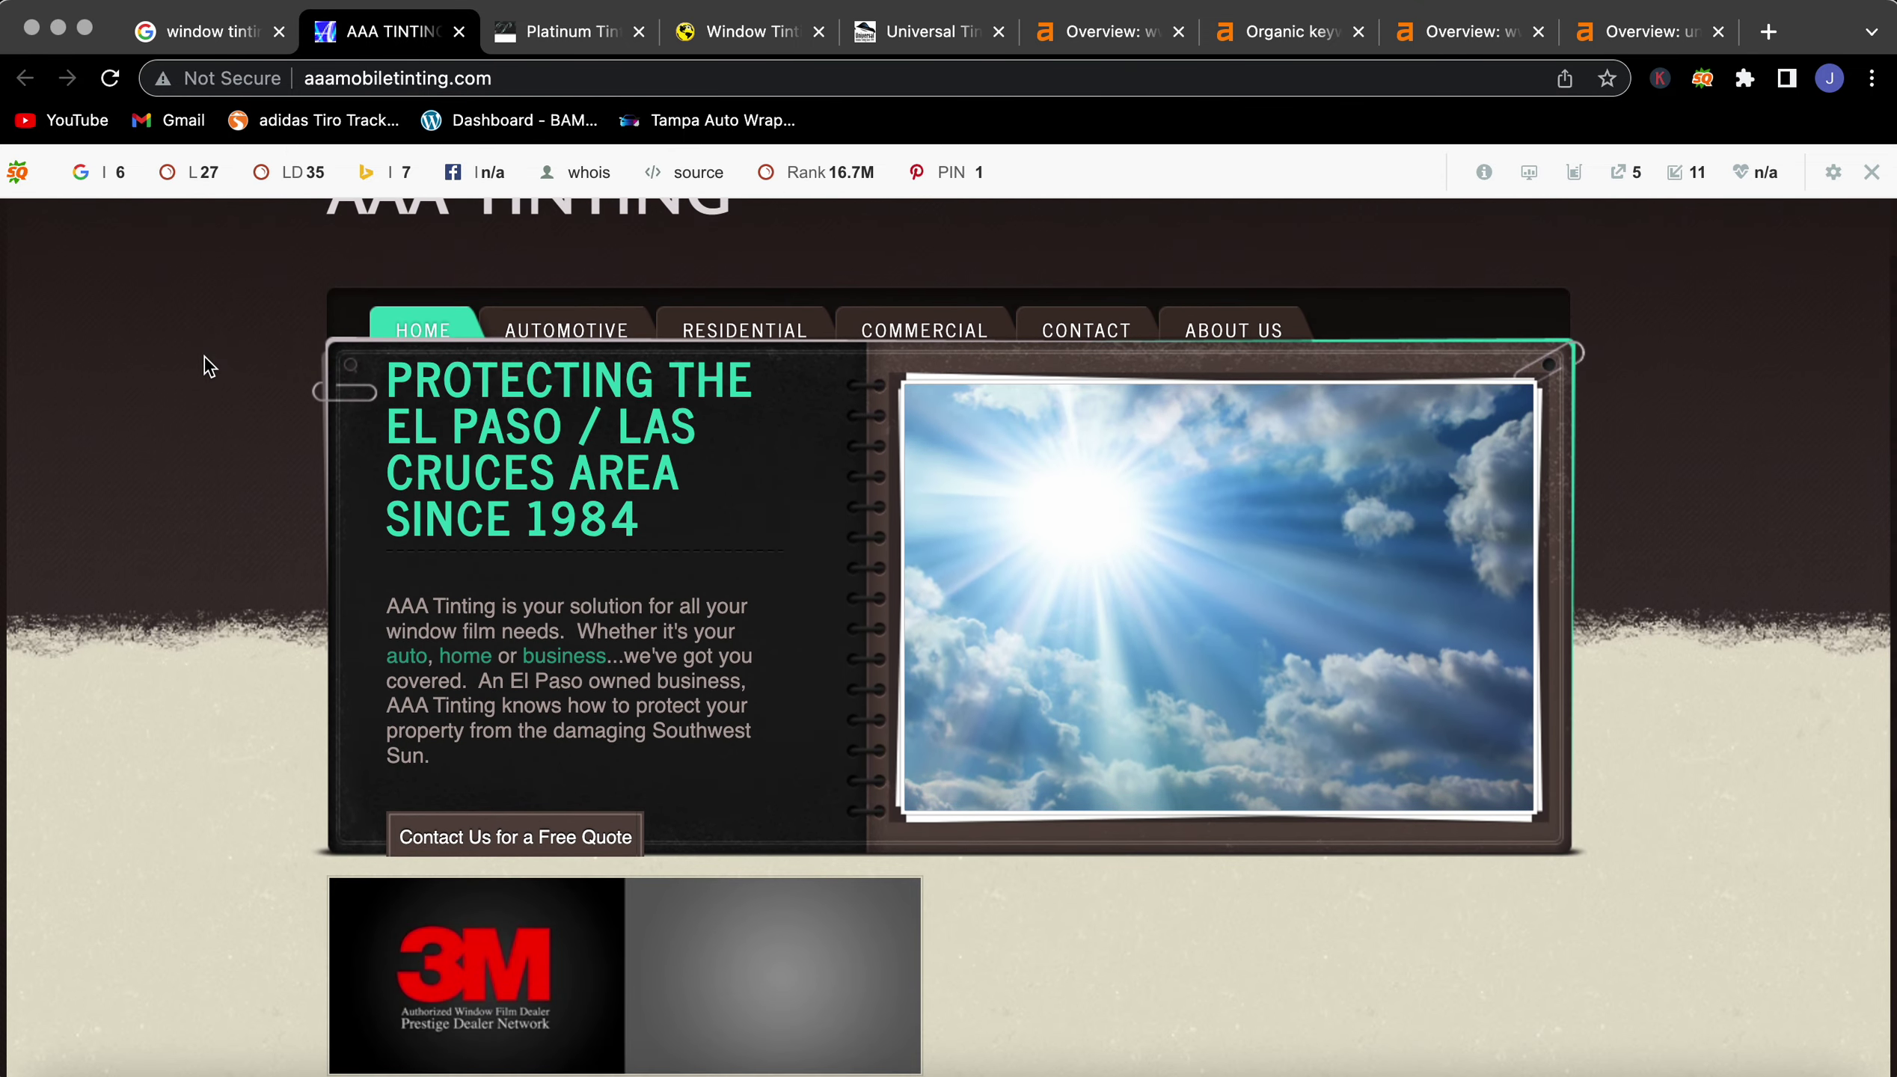